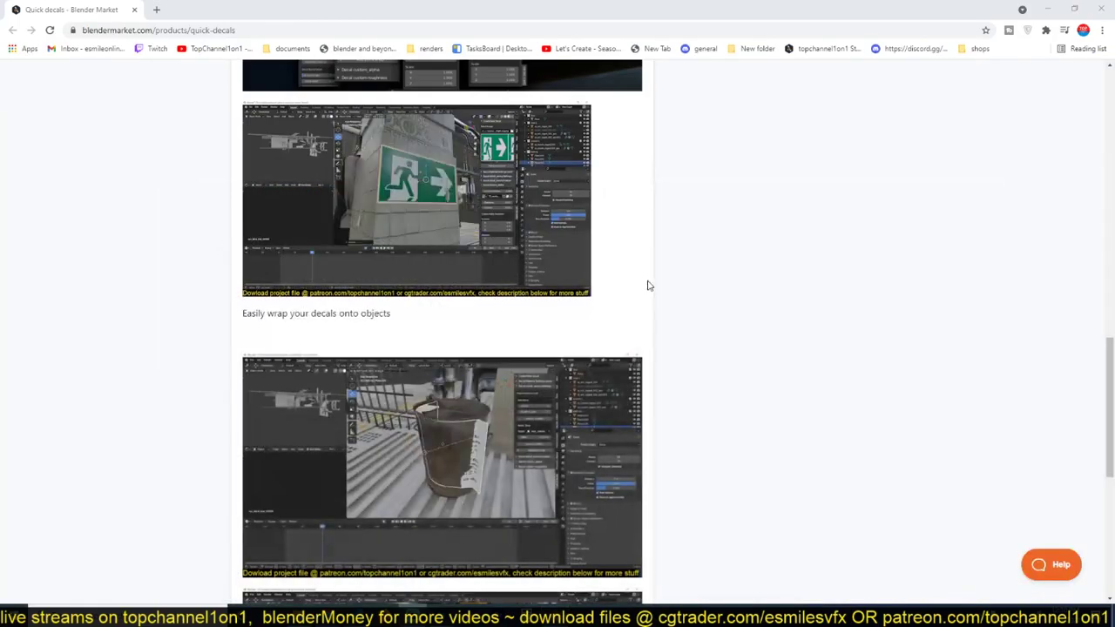
Review the Quick Decals product page's description and preview images, and view the image search results for decal textures
scroll(647, 284, up, 15)
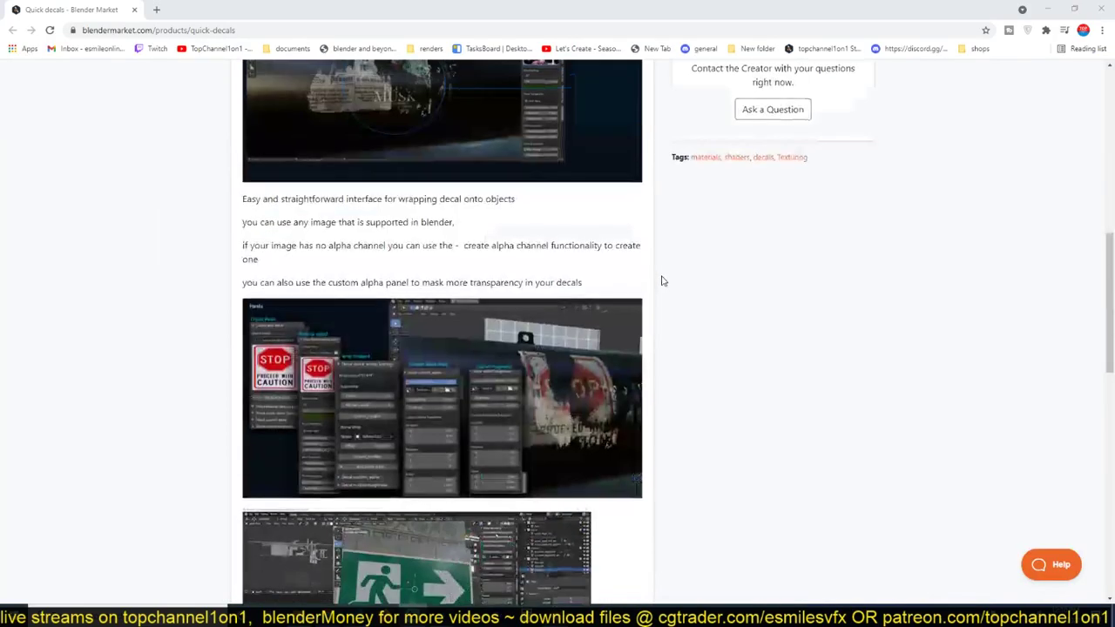
scroll(662, 282, down, 2)
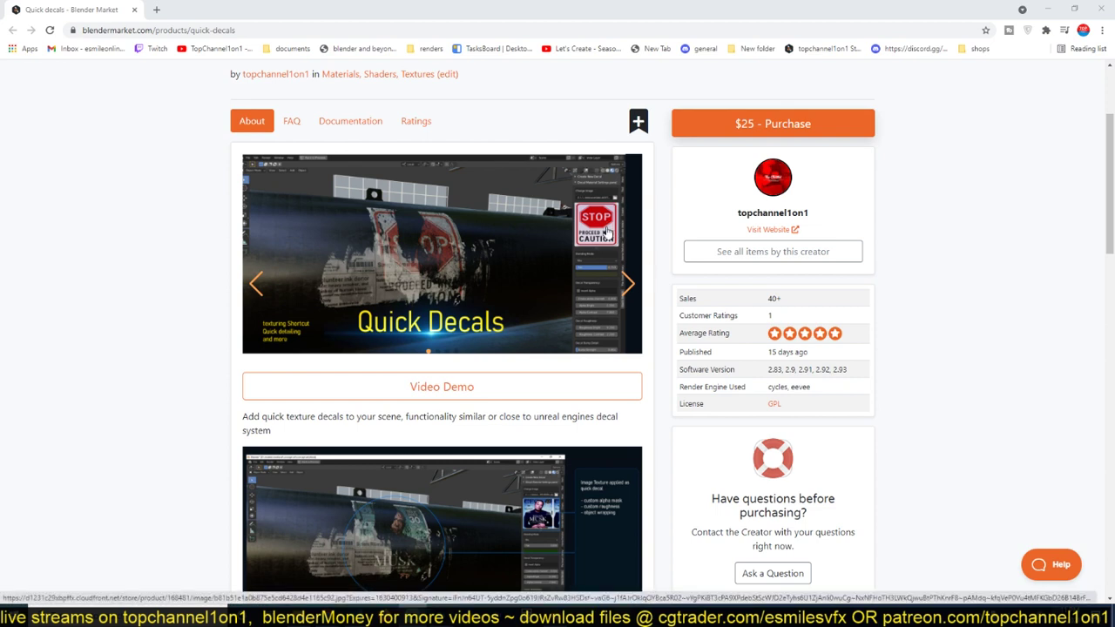
scroll(455, 252, down, 3)
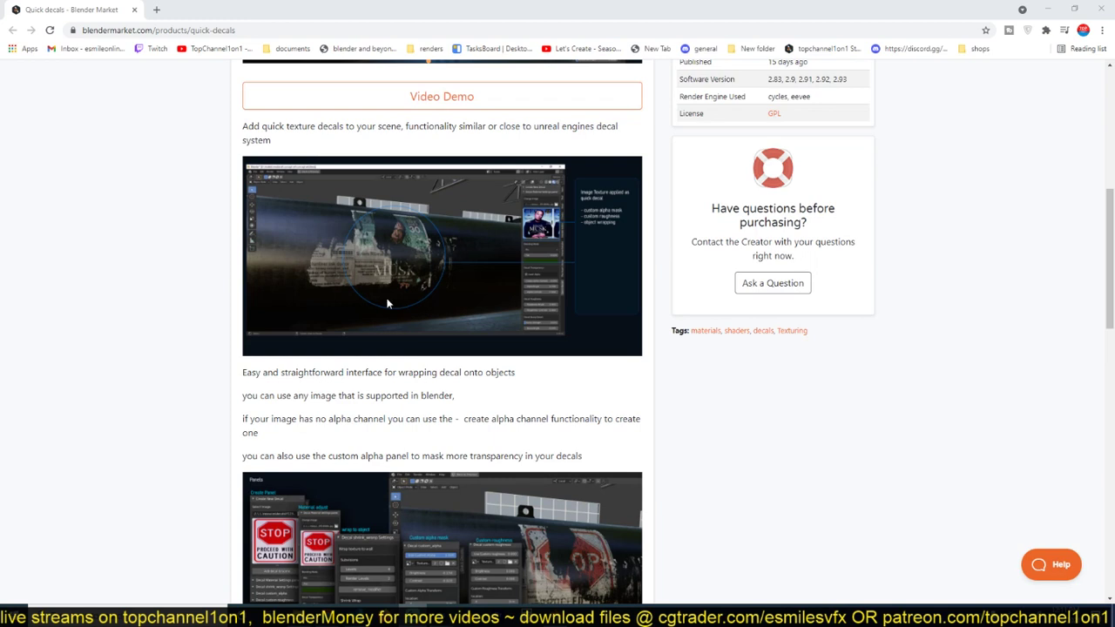
scroll(388, 303, down, 2)
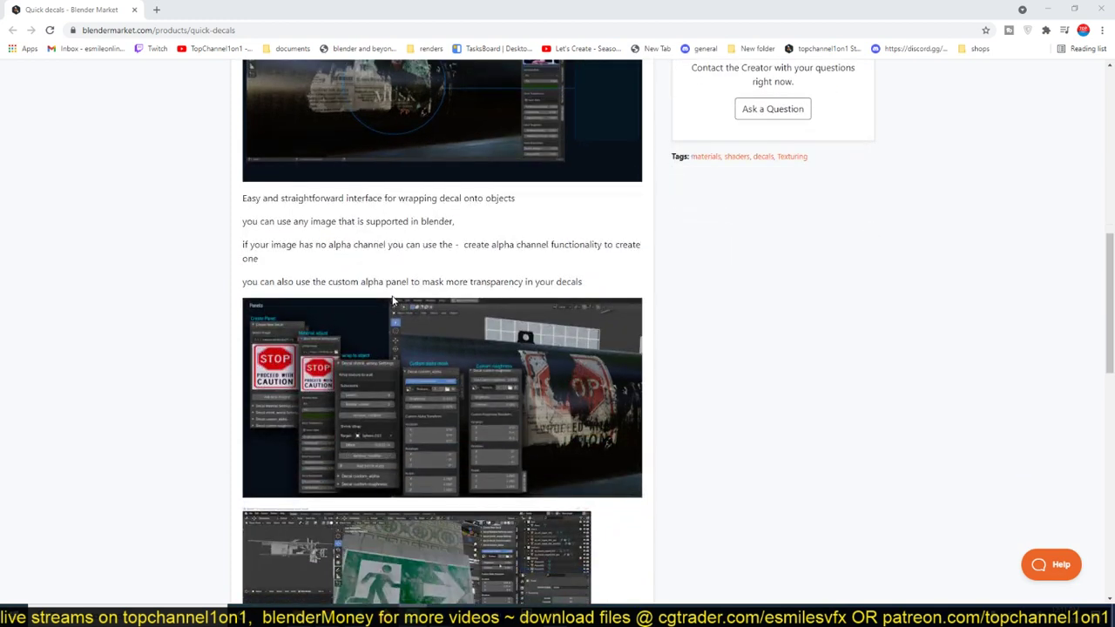
scroll(392, 300, down, 3)
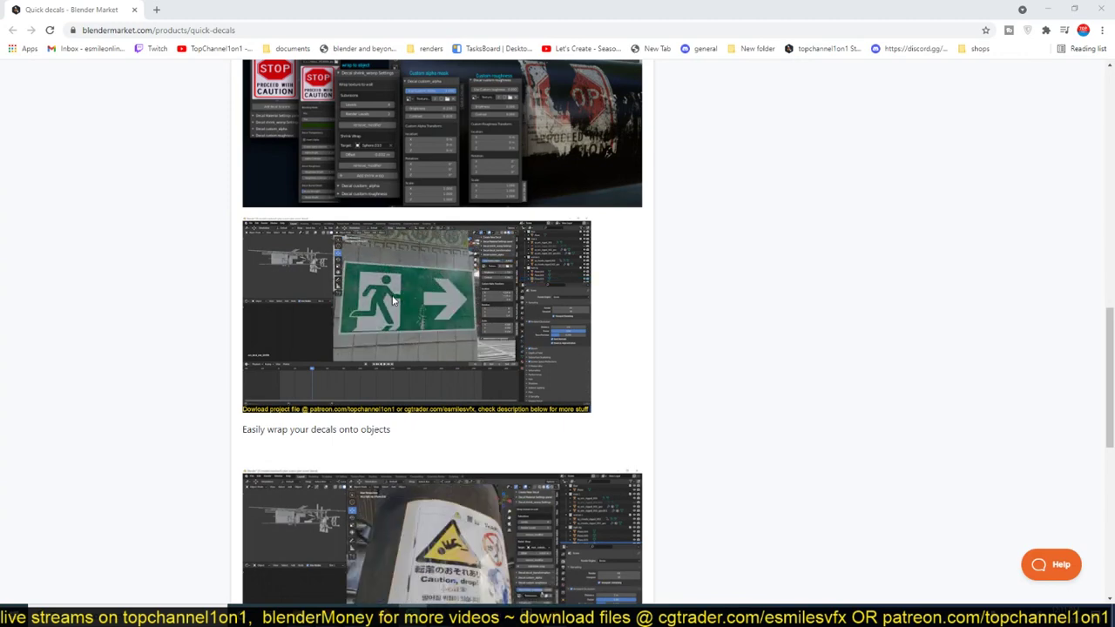
scroll(392, 300, down, 1)
scroll(392, 301, down, 2)
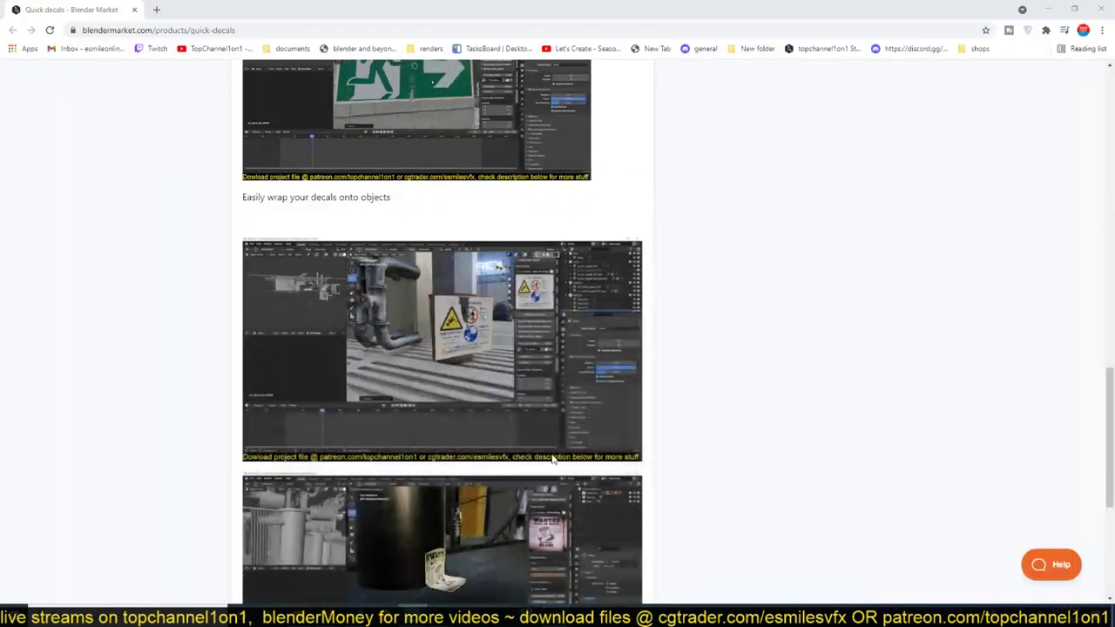
scroll(597, 347, up, 2)
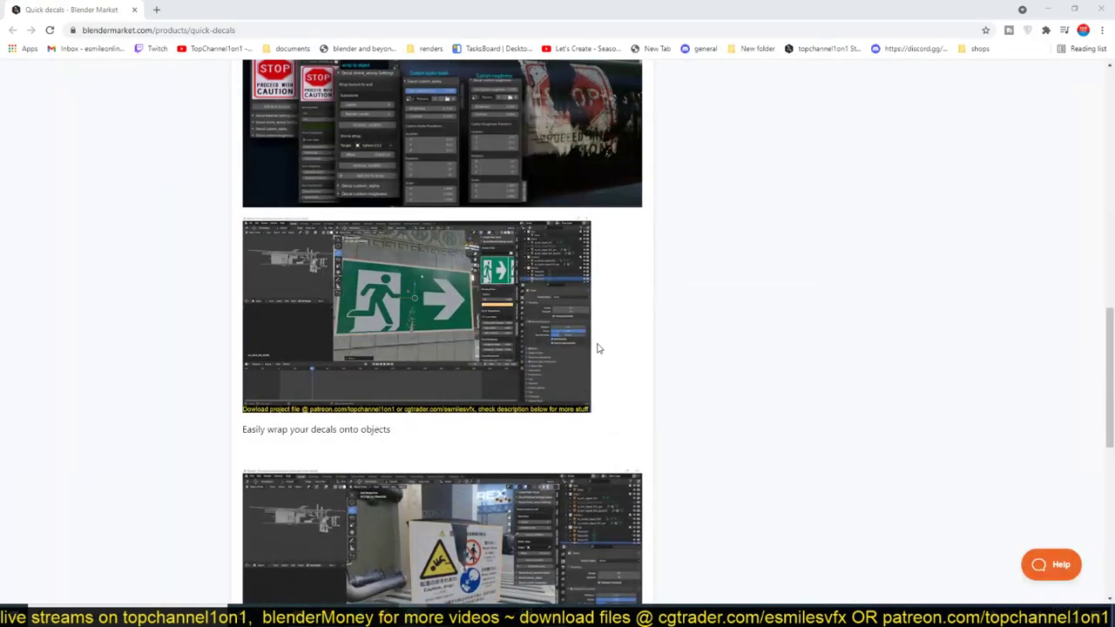
scroll(598, 348, up, 2)
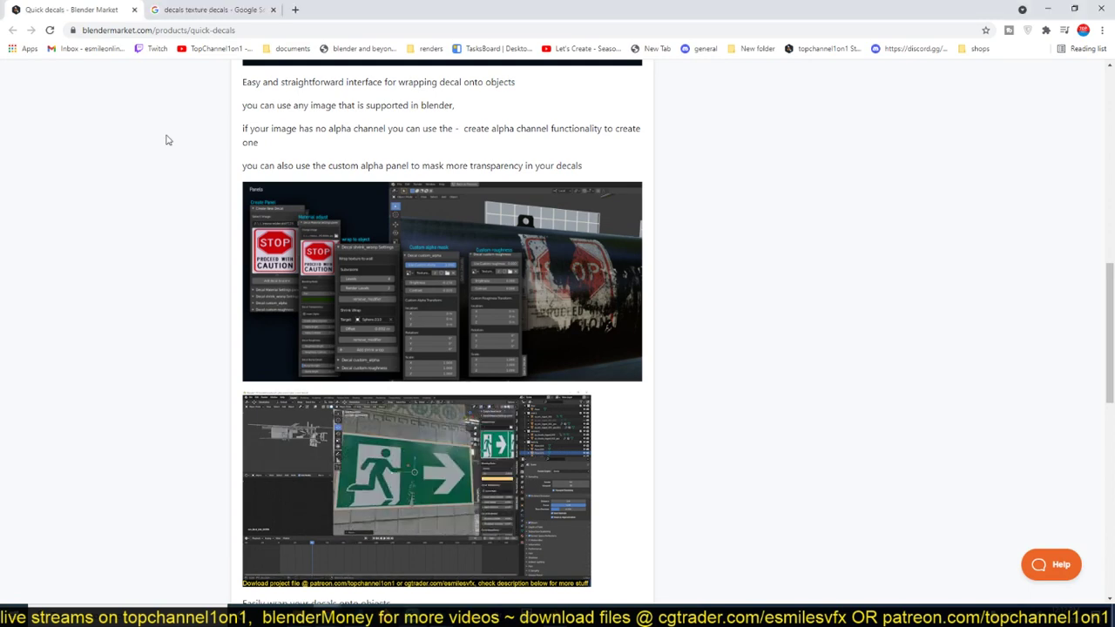
click(186, 7)
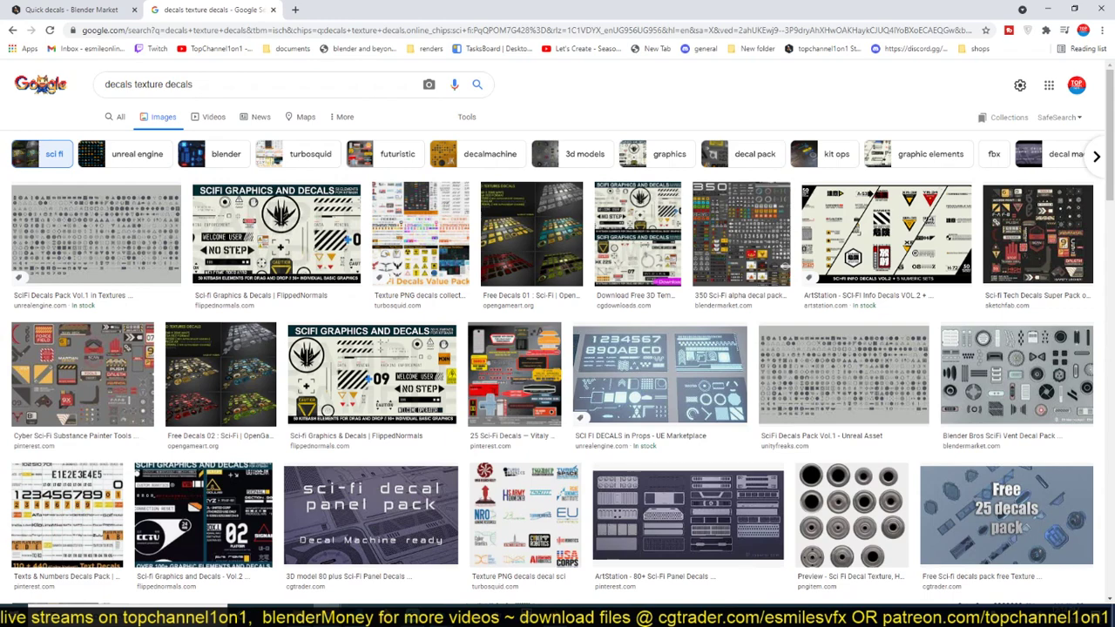
click(52, 9)
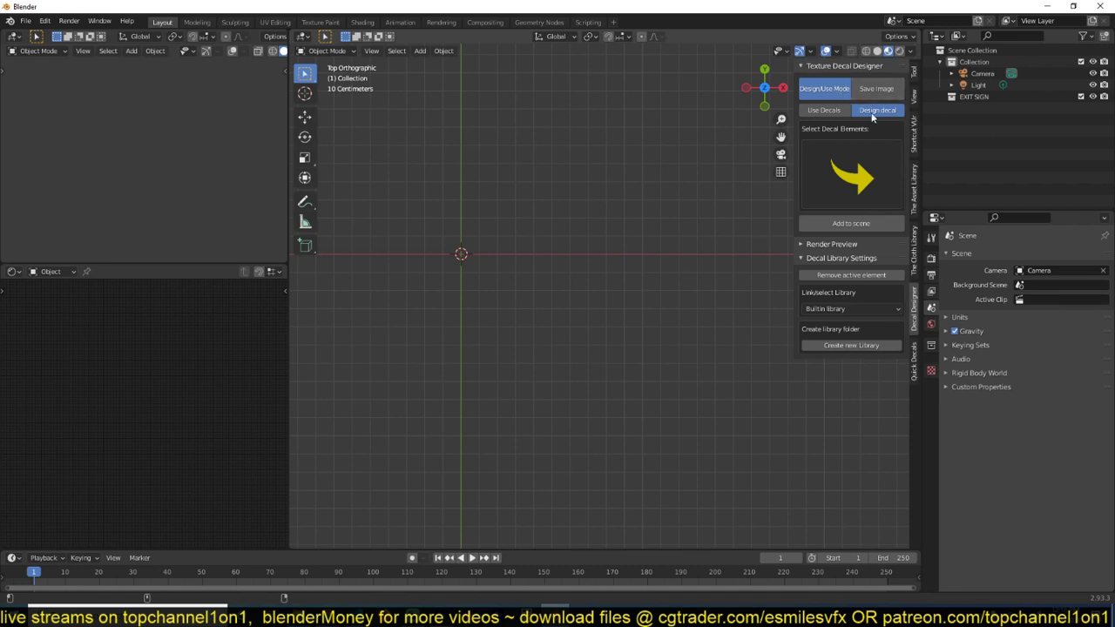
In Blender, pick the triangular fire warning sign from the decal elements and add it to the scene
click(858, 169)
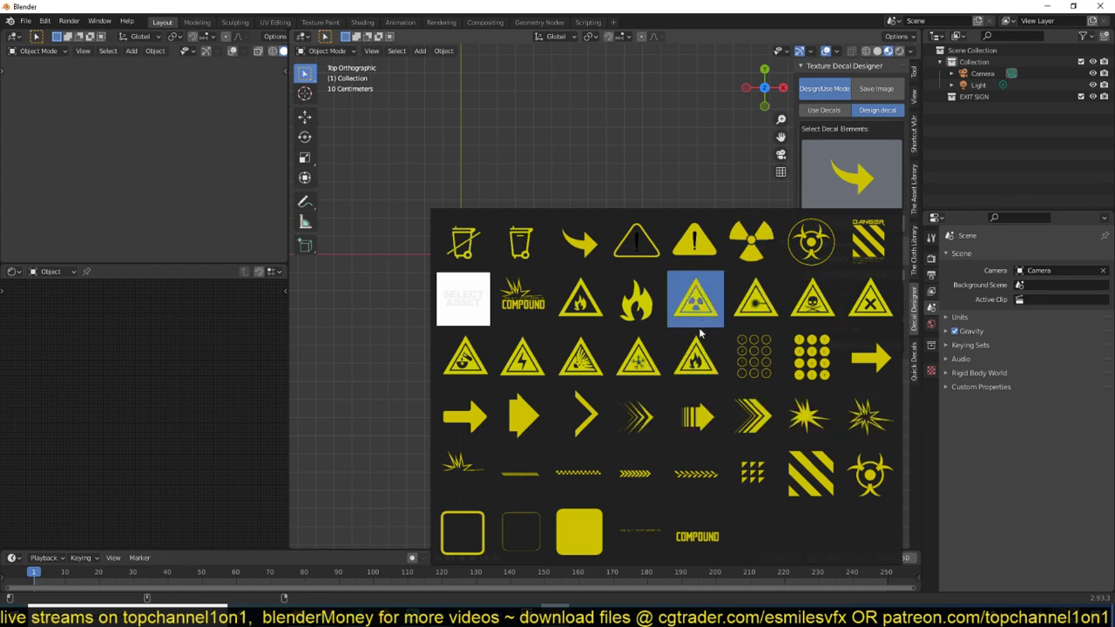
click(694, 351)
click(851, 223)
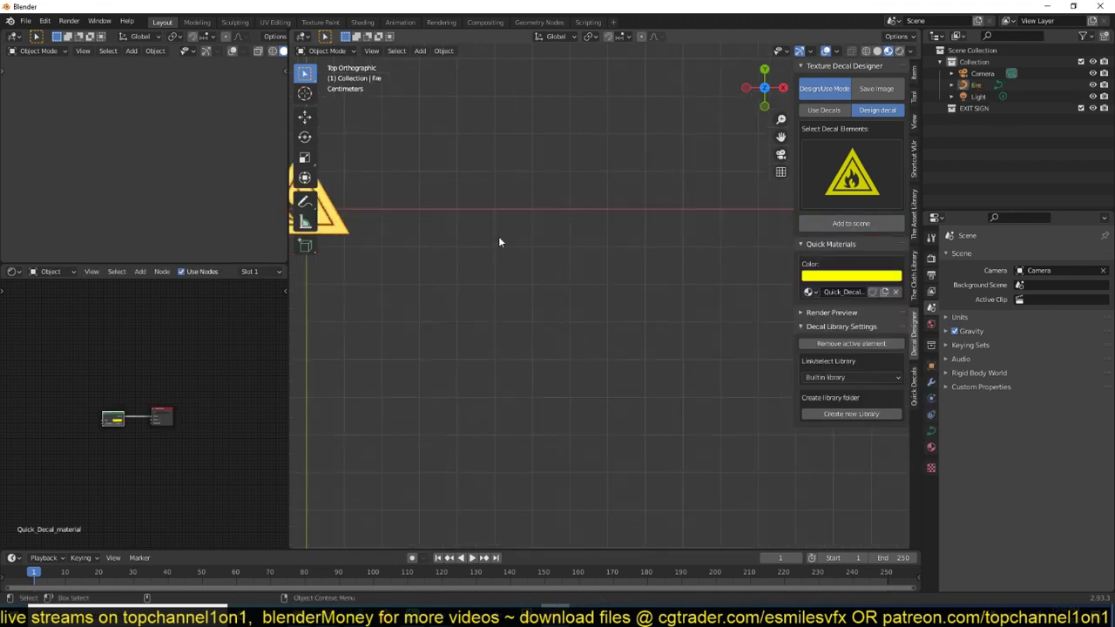
shift+middle_drag(498, 239, 722, 361)
Try to move the control point on the left outer edge of the fire sign's triangle outline
key(Tab)
shift+middle_drag(566, 270, 668, 240)
scroll(610, 231, up, 4)
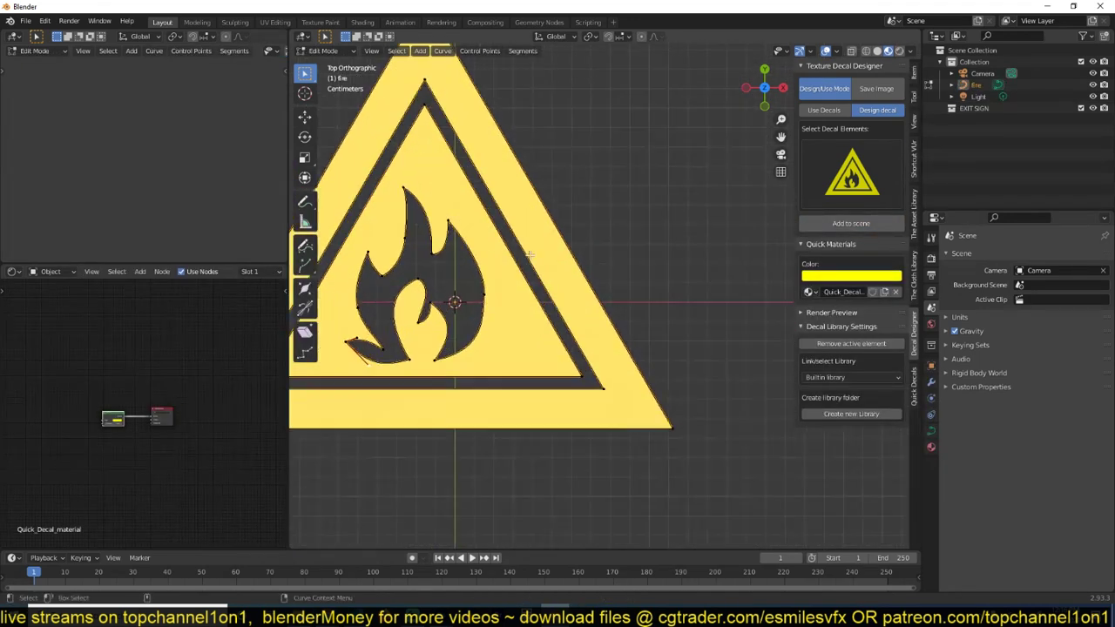
scroll(567, 210, down, 2)
shift+middle_drag(449, 187, 518, 169)
key(KP_Decimal)
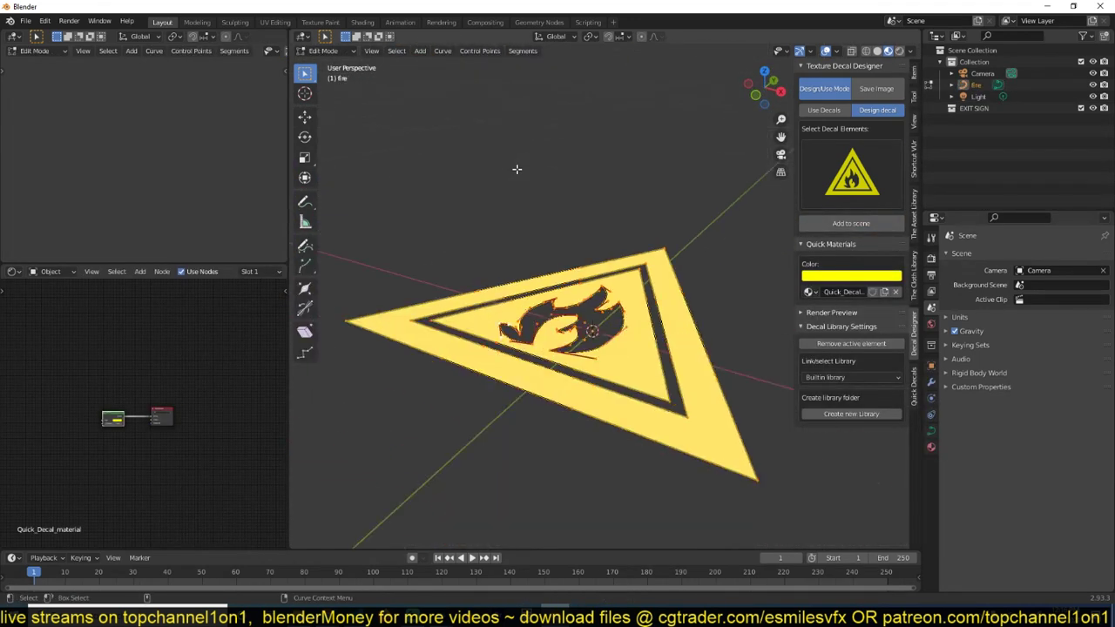
key(KP_7)
click(579, 150)
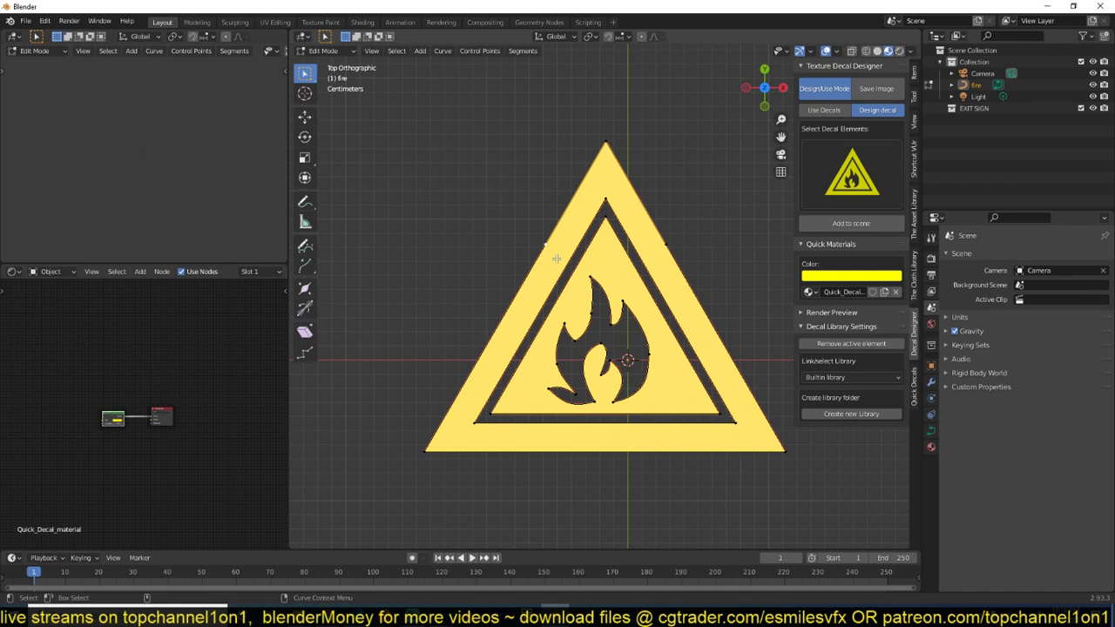
key(g)
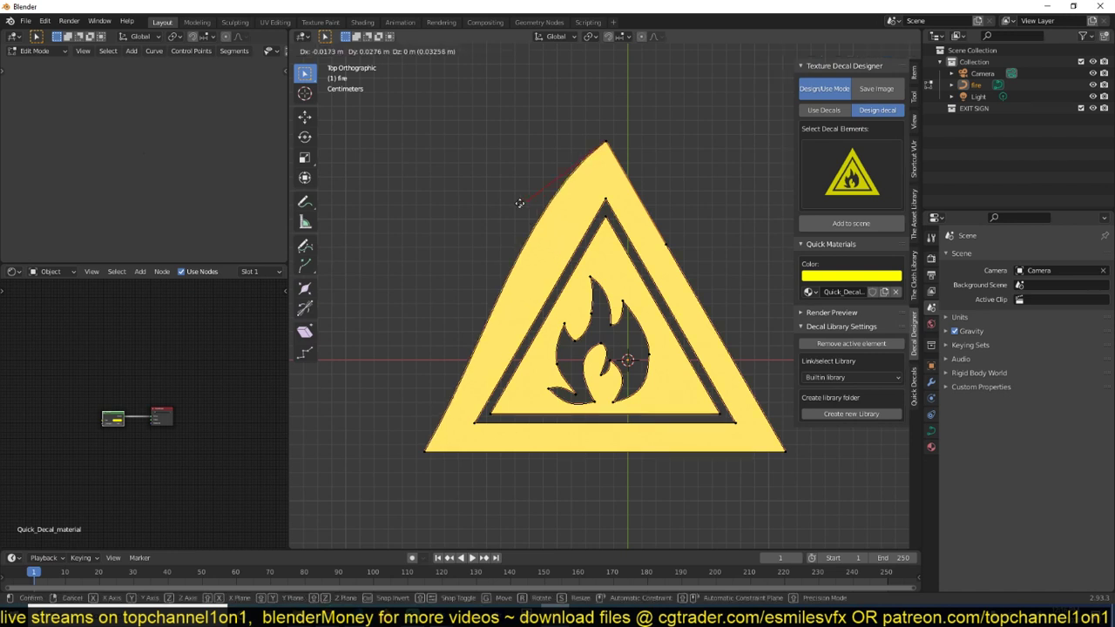
right_click(556, 230)
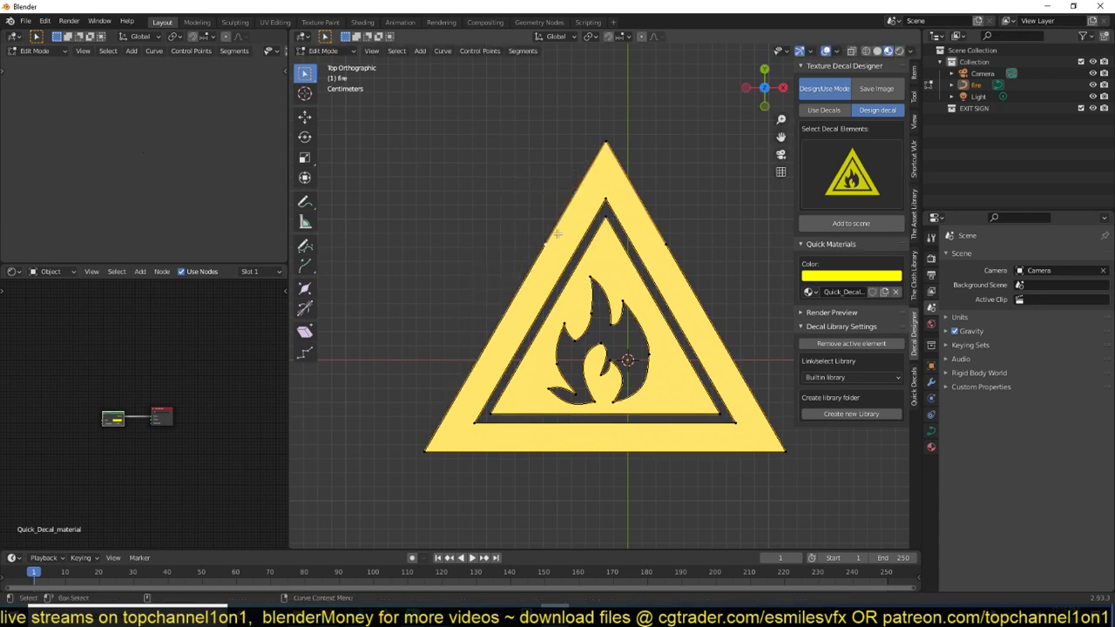
key(Tab)
Change the fire sign's material color to red
scroll(628, 243, up, 4)
scroll(683, 248, down, 5)
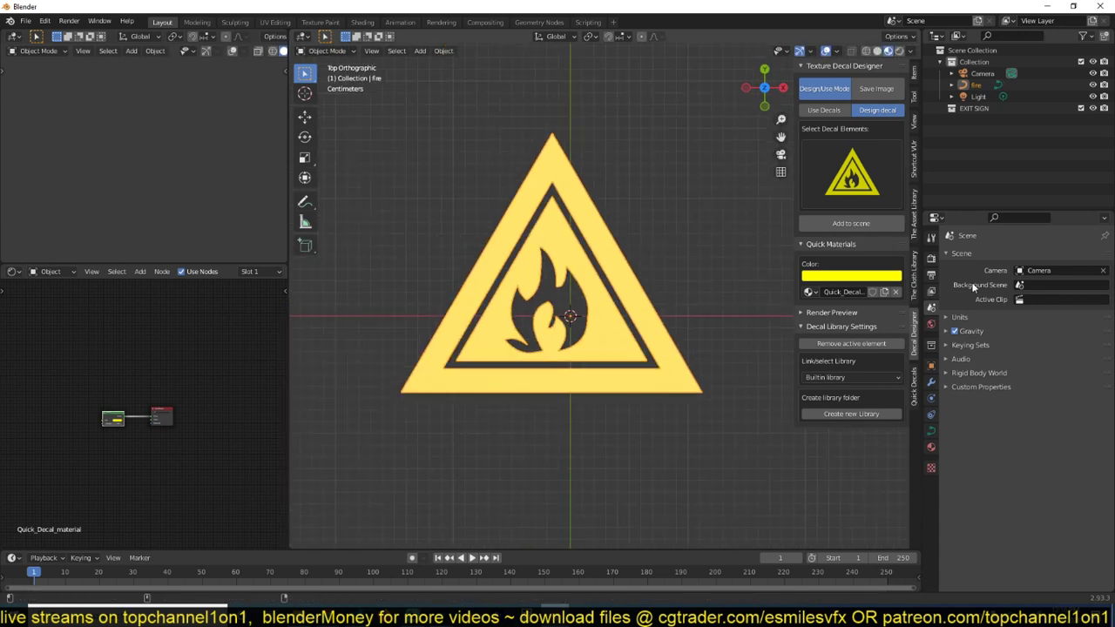
click(860, 275)
mouse_move(850, 224)
mouse_down()
mouse_move(879, 225)
mouse_move(841, 225)
mouse_up()
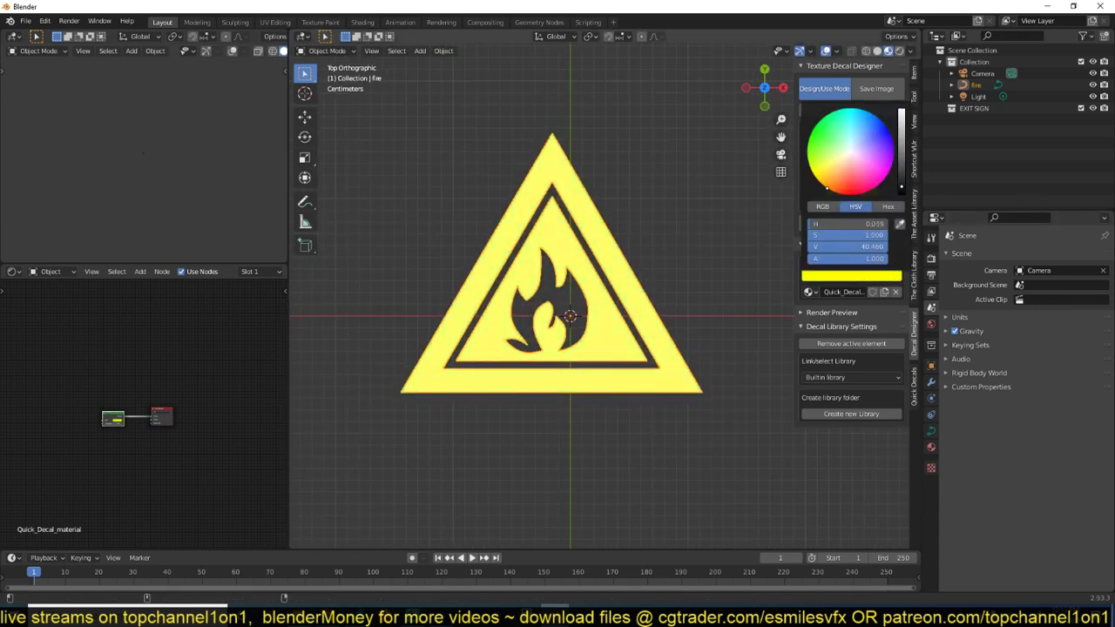
mouse_move(846, 185)
mouse_down()
mouse_move(847, 196)
mouse_move(901, 194)
mouse_up()
drag(901, 150, 900, 110)
click(639, 266)
click(622, 270)
shift+middle_drag(620, 271, 594, 243)
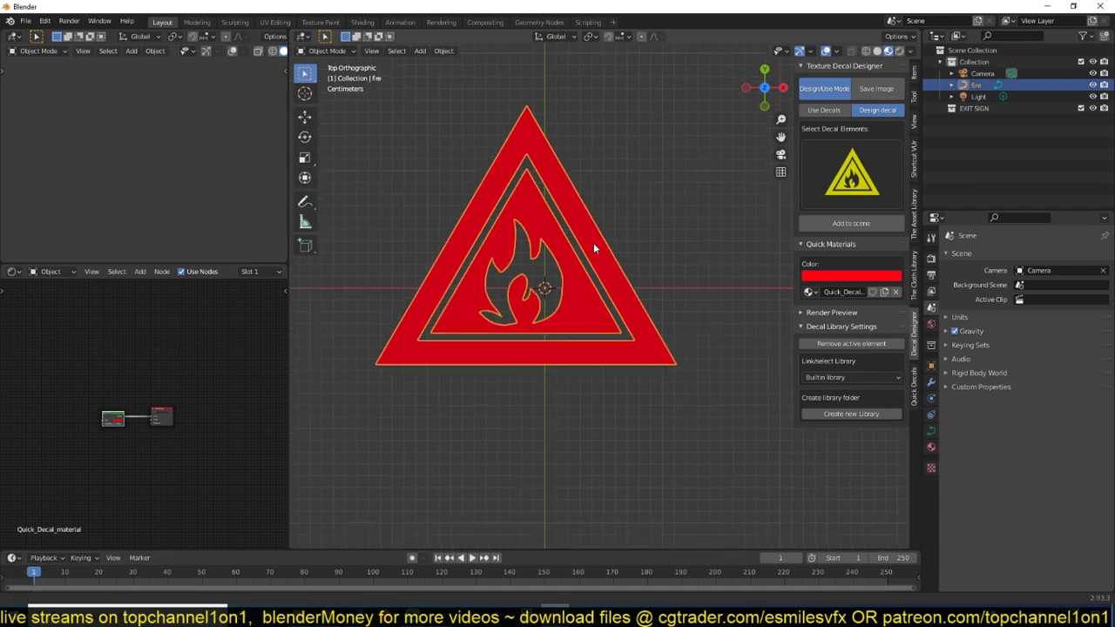
Add the COMPOUND text element to the scene and replace its wording with EMERGENCY
scroll(591, 255, down, 3)
click(895, 179)
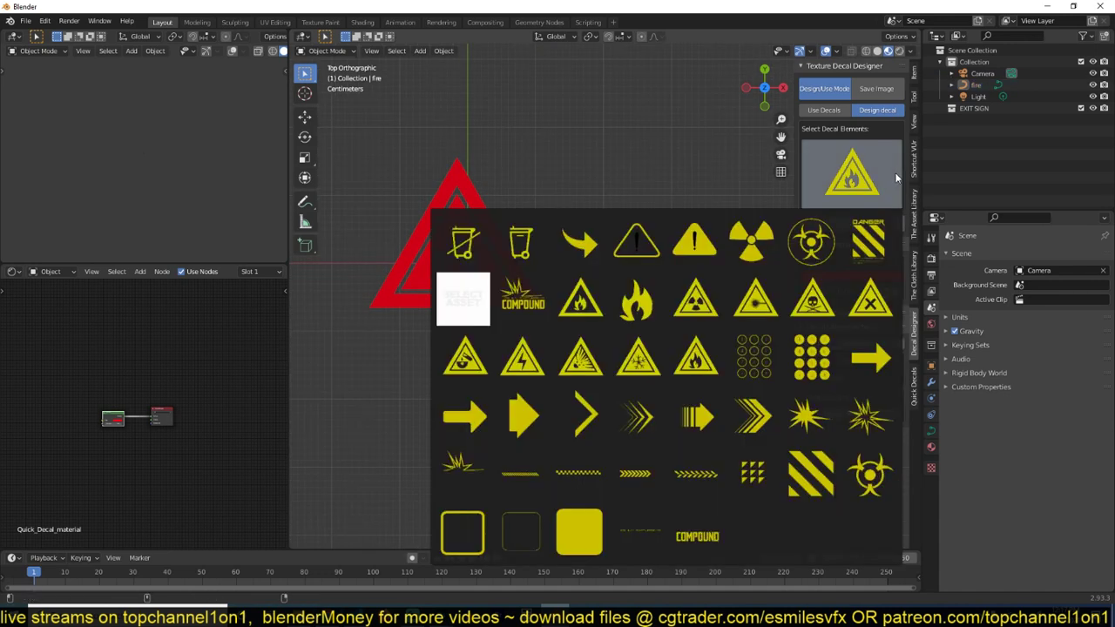
click(699, 533)
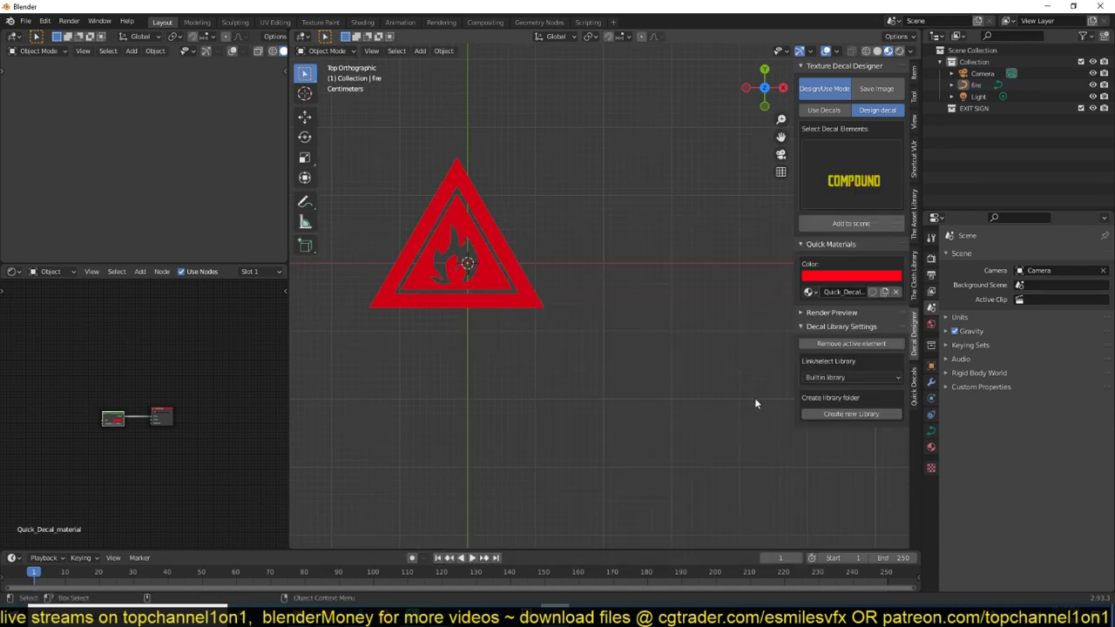
click(851, 223)
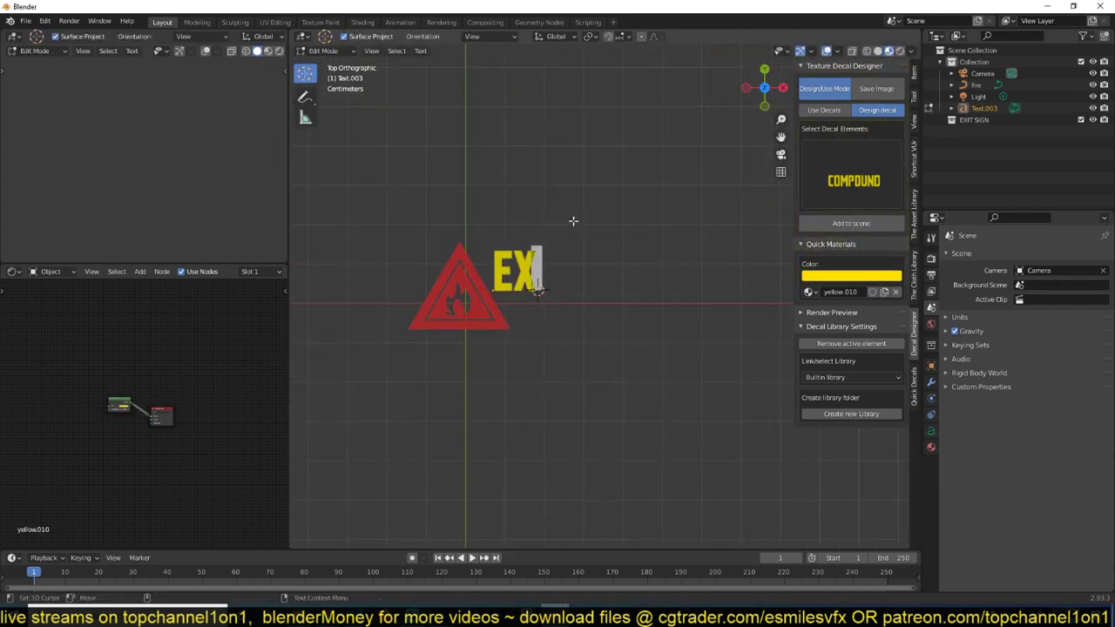
key(Tab)
key(BackSpace)
key(BackSpace)
key(BackSpace)
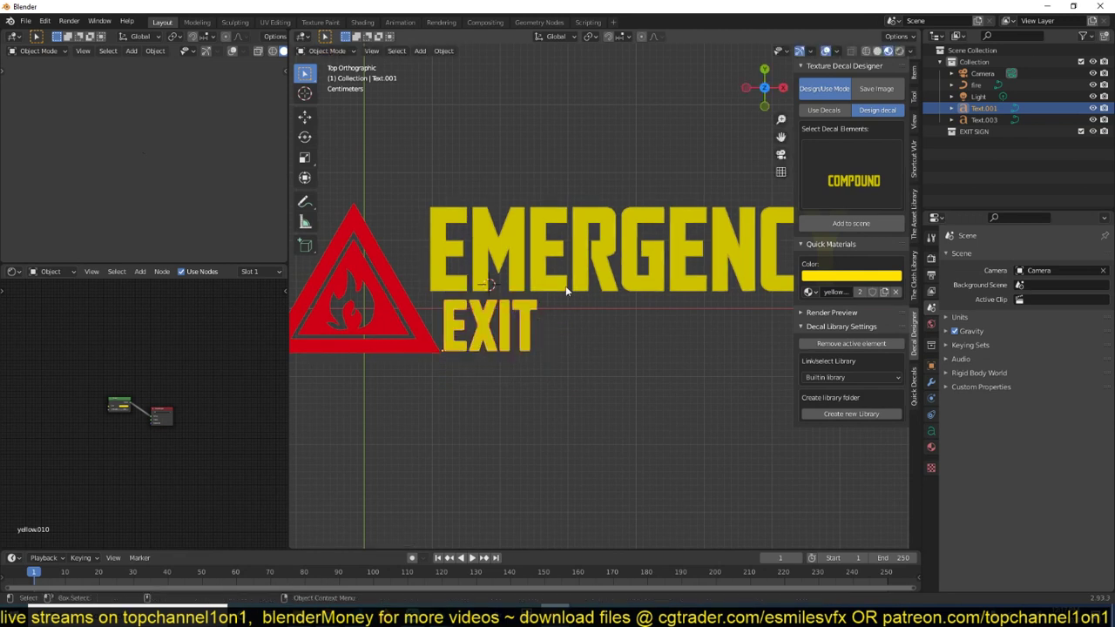
Widen the exit text's character spacing to 3.530 so it spans the word EMERGENCY
click(931, 431)
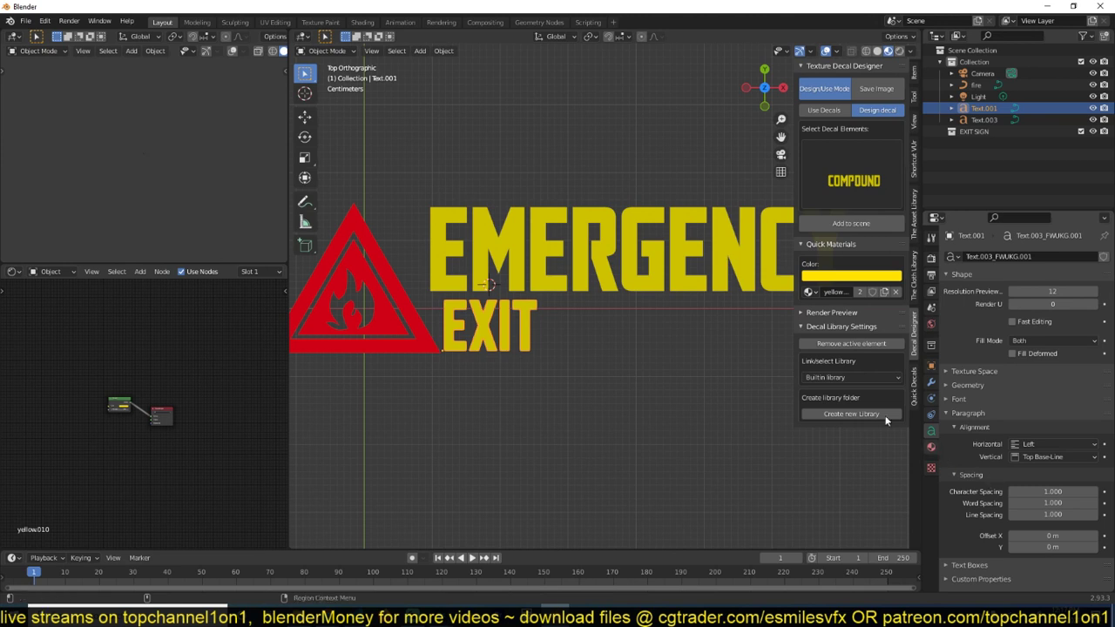
click(987, 398)
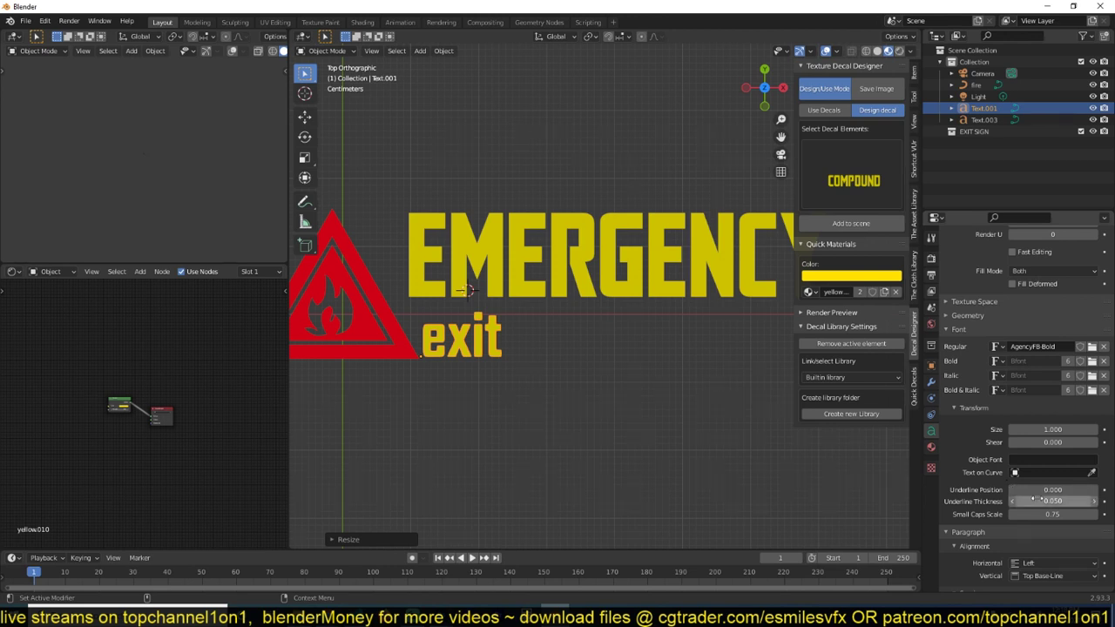
scroll(1034, 541, down, 3)
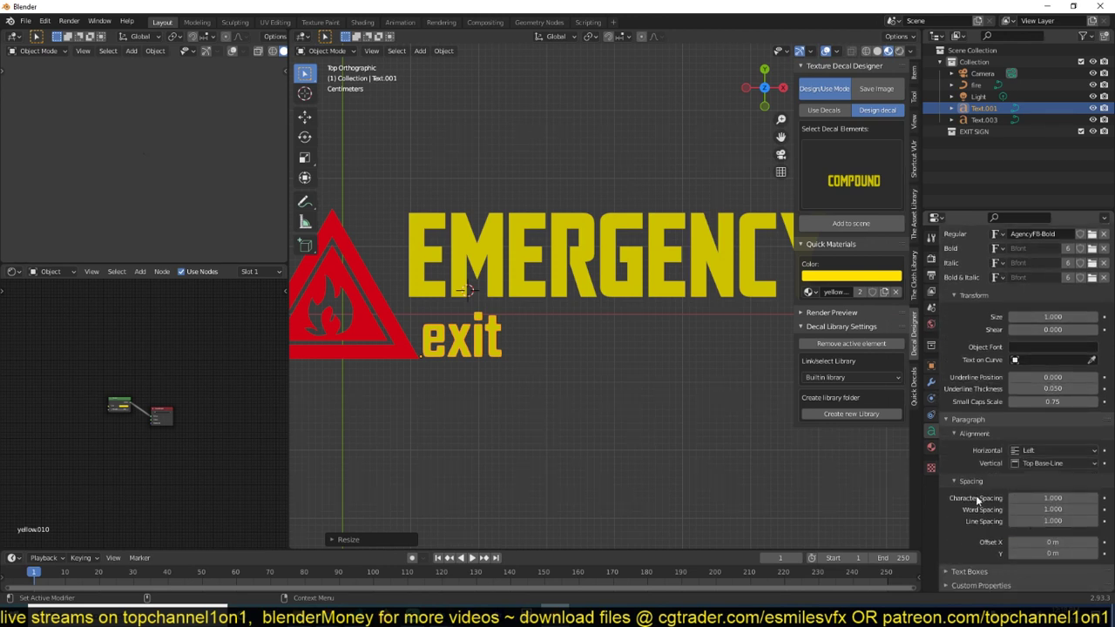
drag(1038, 499, 1072, 499)
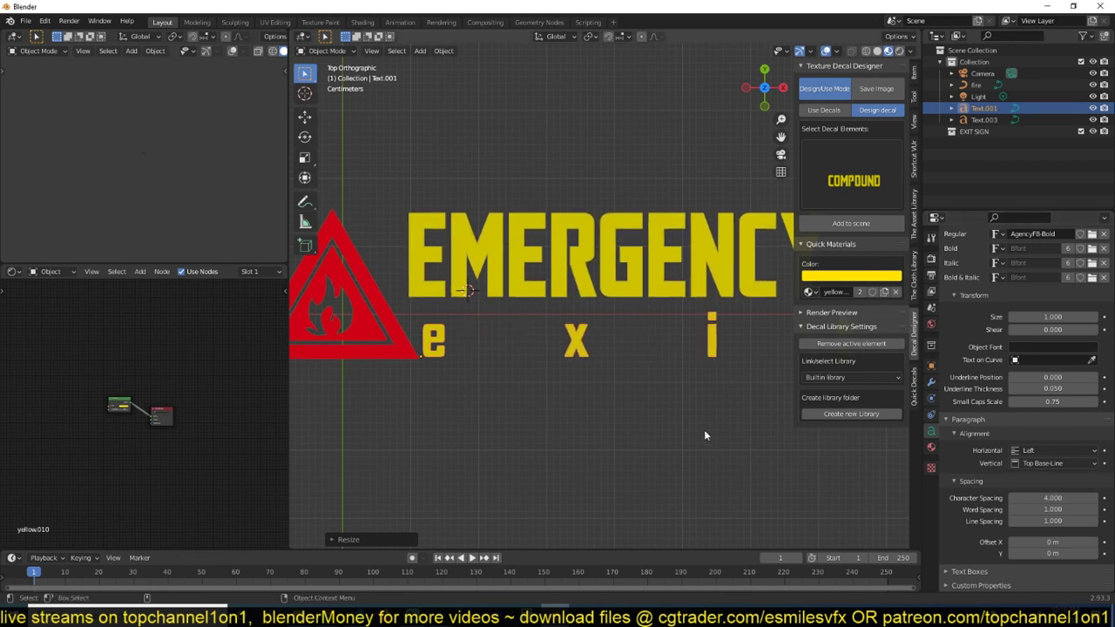
scroll(704, 429, down, 4)
shift+middle_drag(703, 430, 659, 440)
scroll(800, 460, up, 2)
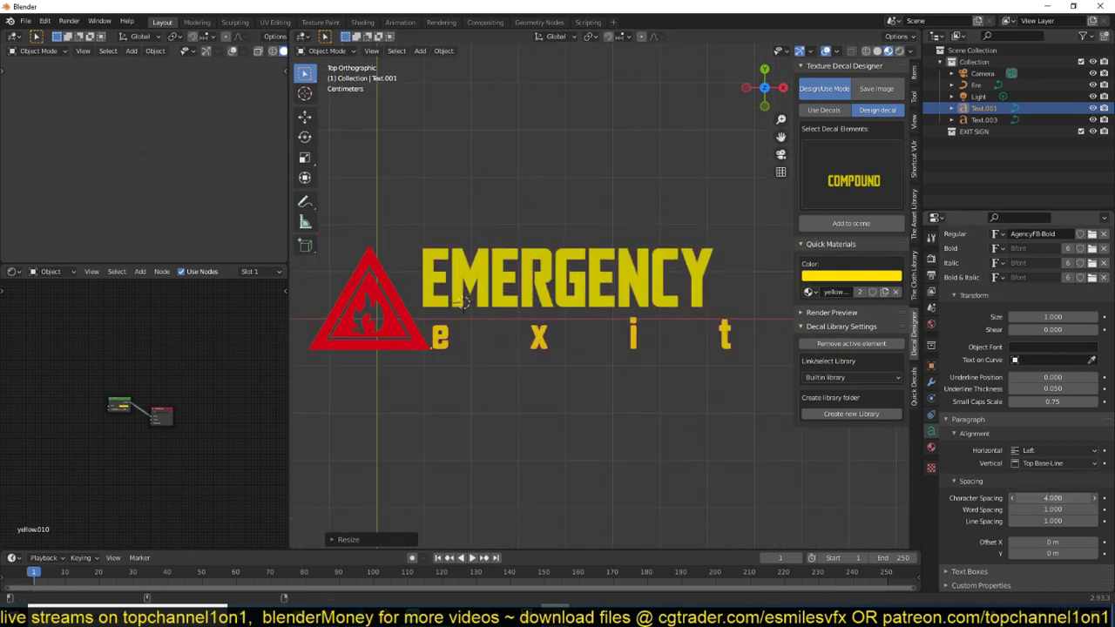
drag(1052, 497, 1039, 497)
Move the exit text up so it sits directly beneath the word EMERGENCY
key(g)
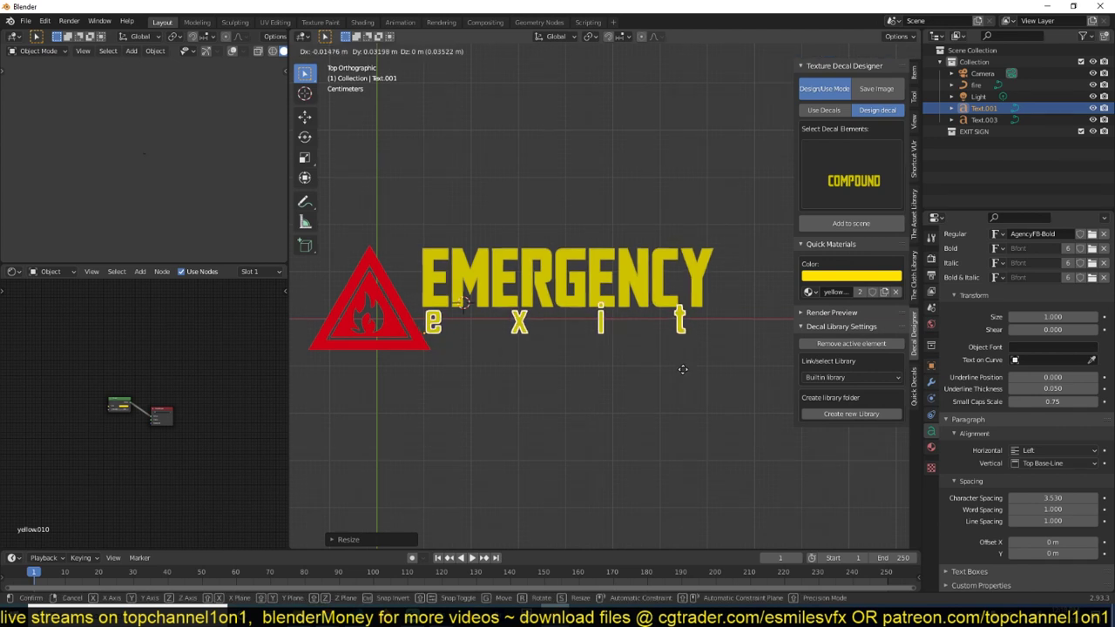
click(685, 369)
click(760, 406)
scroll(761, 406, down, 2)
click(449, 324)
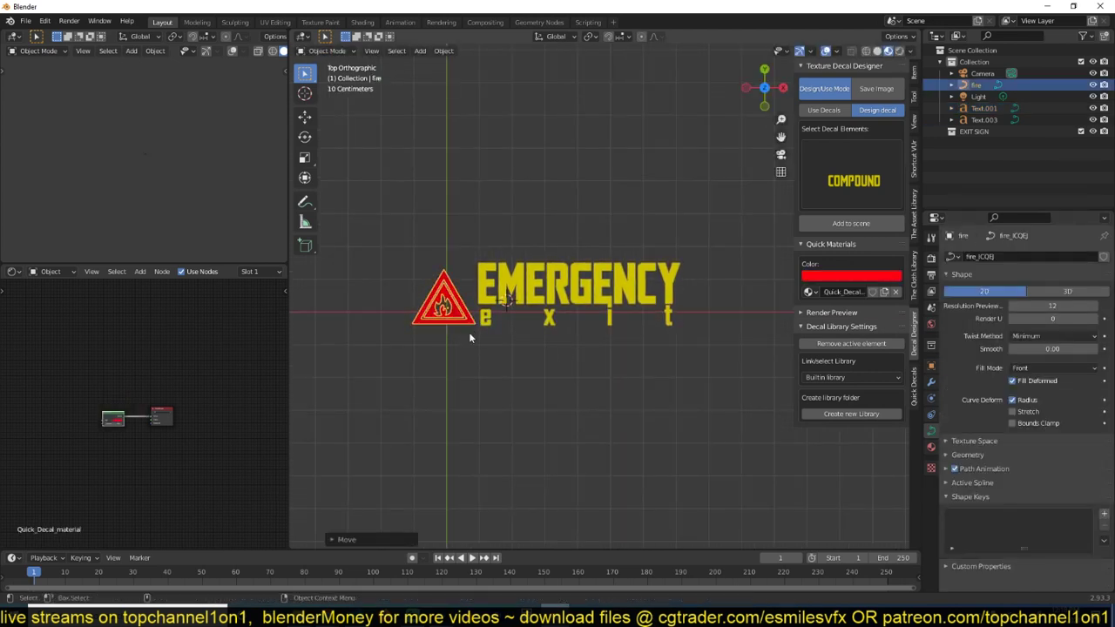
scroll(488, 327, up, 3)
Give the exit text its own single-user copy of the yellow material and set its color to black
click(517, 320)
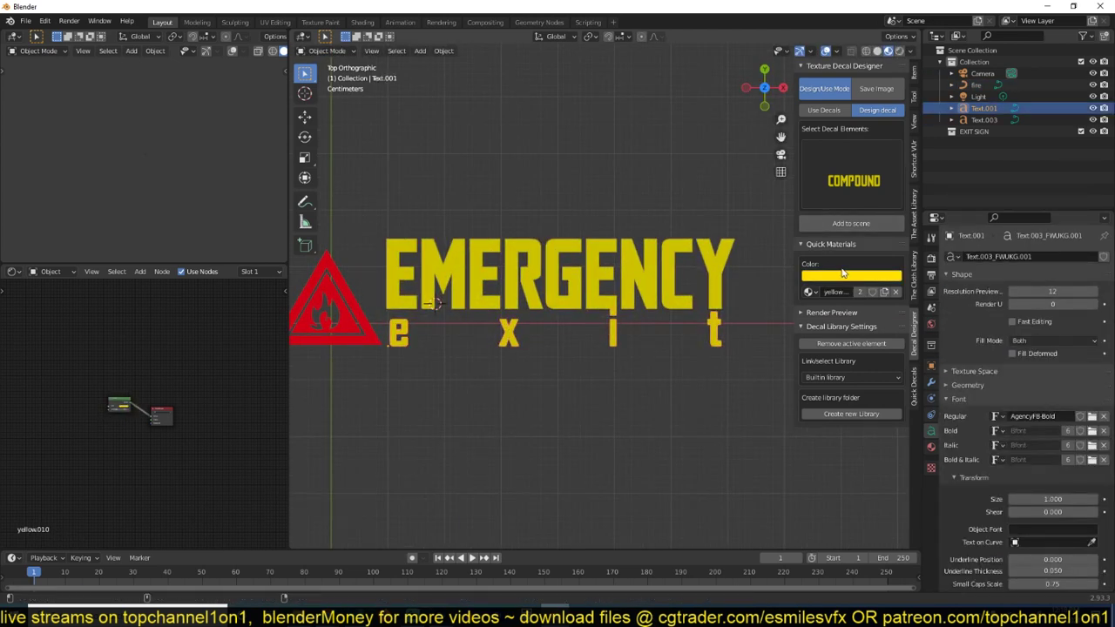
click(860, 292)
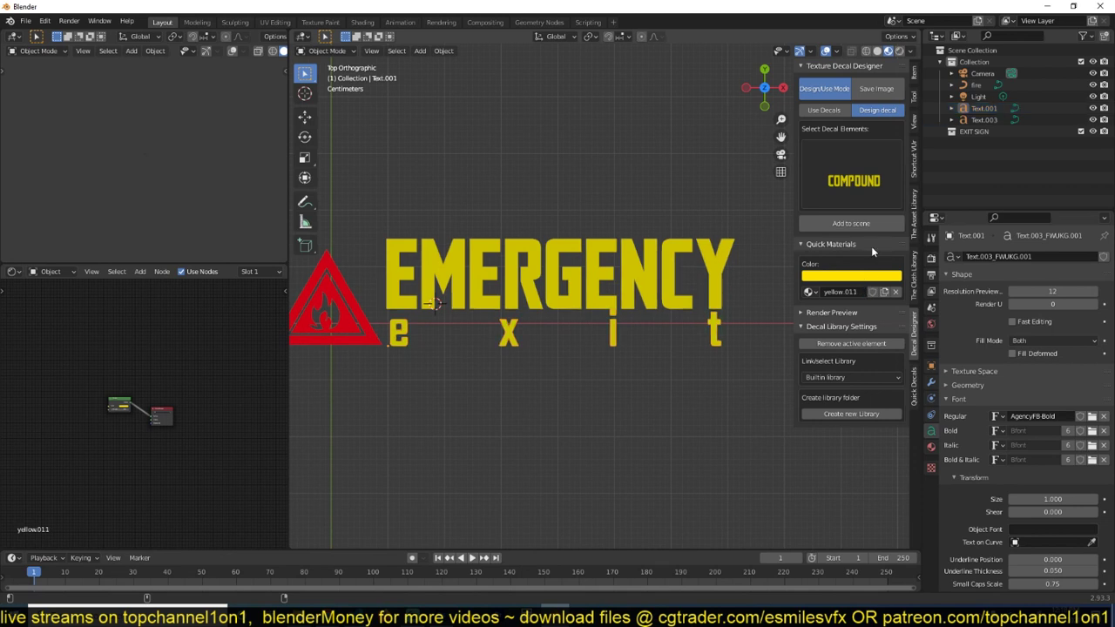
click(813, 278)
drag(898, 143, 897, 202)
click(692, 288)
click(679, 288)
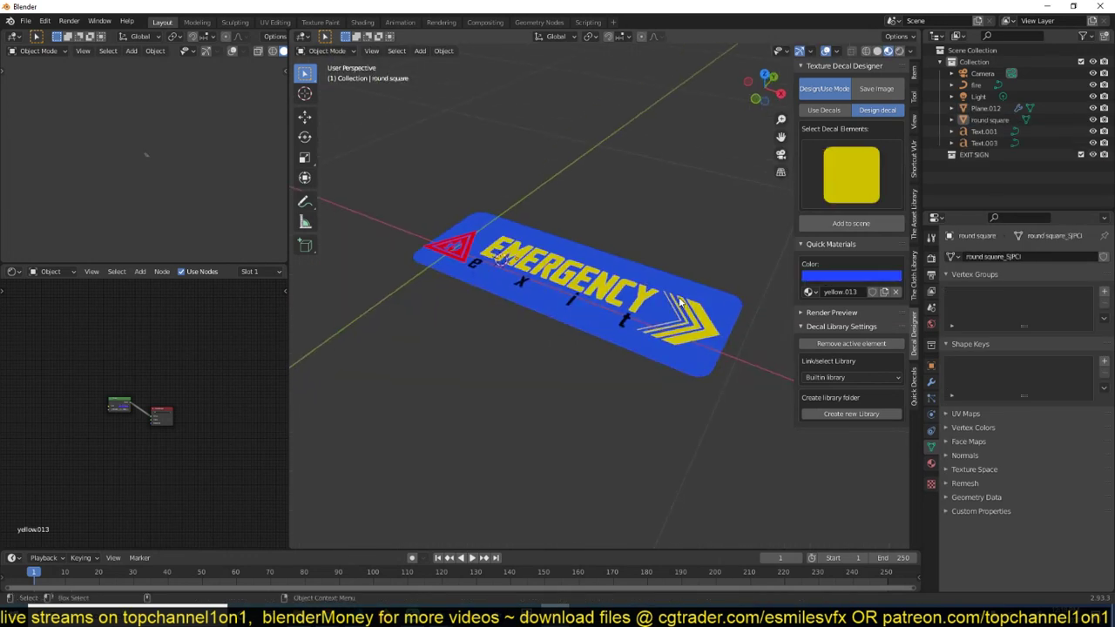
Recolor the exit text's material to white, viewing the sign from the top
key(KP_7)
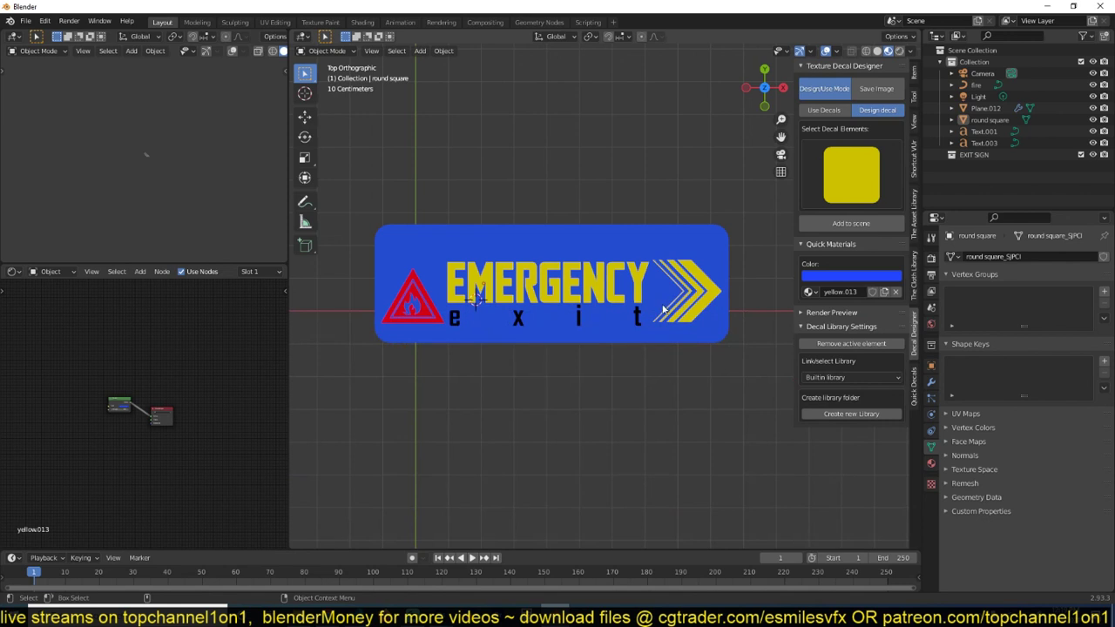
click(641, 315)
click(851, 277)
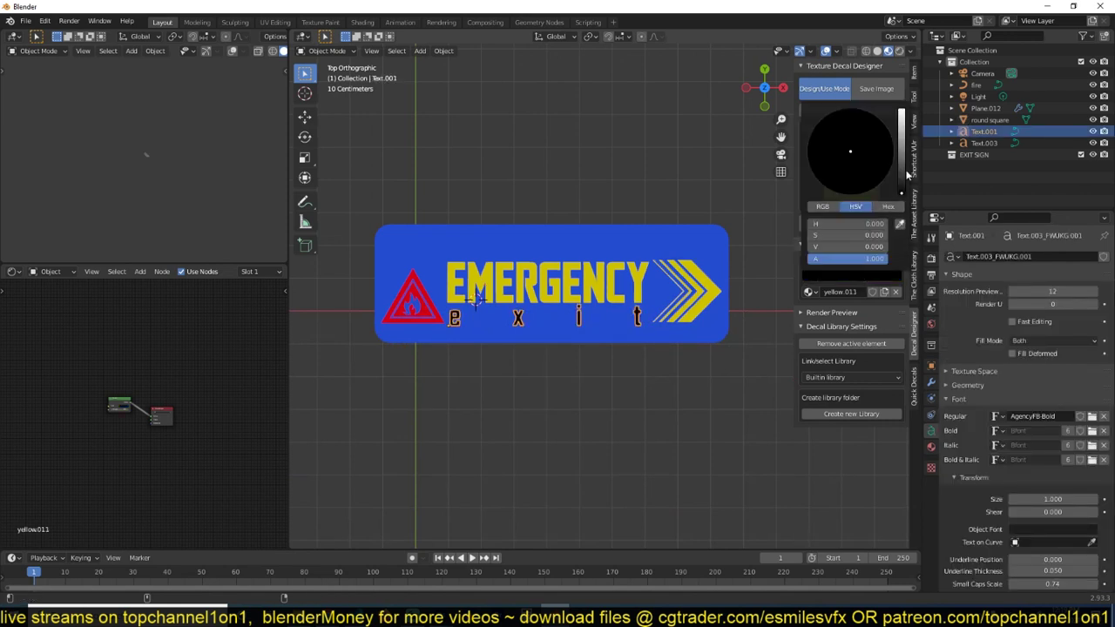
drag(895, 154, 900, 111)
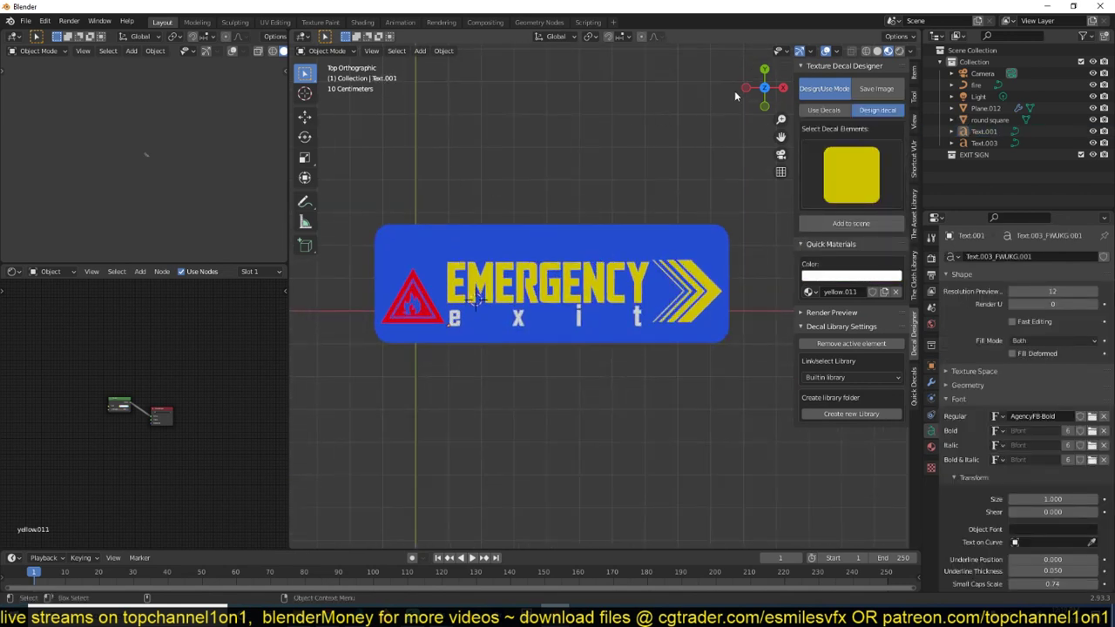
Switch the decal designer to Save Image mode and render the sign as an image texture with Eevee
click(860, 96)
click(832, 113)
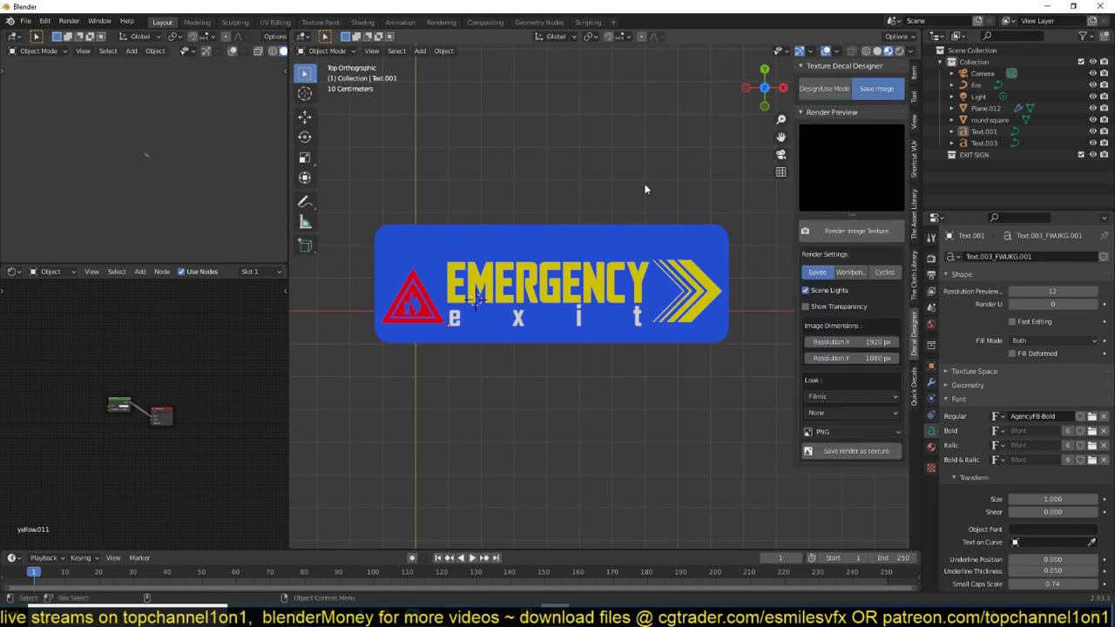
click(857, 231)
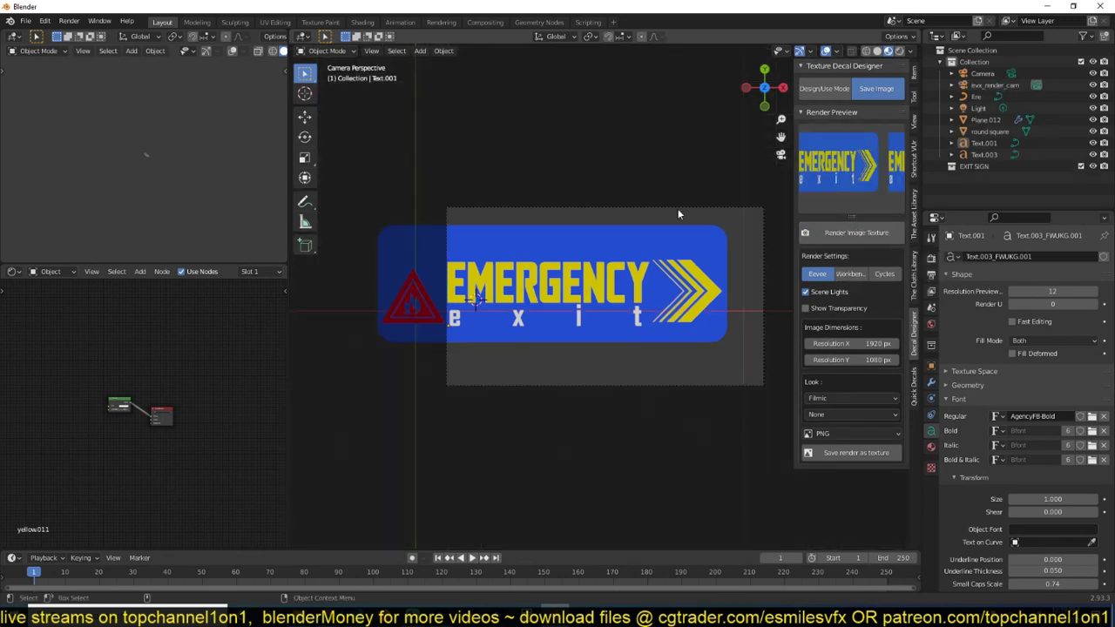
Move the render camera sideways and back along its local Z until it frames the whole sign, and render the image texture again
click(728, 209)
key(g)
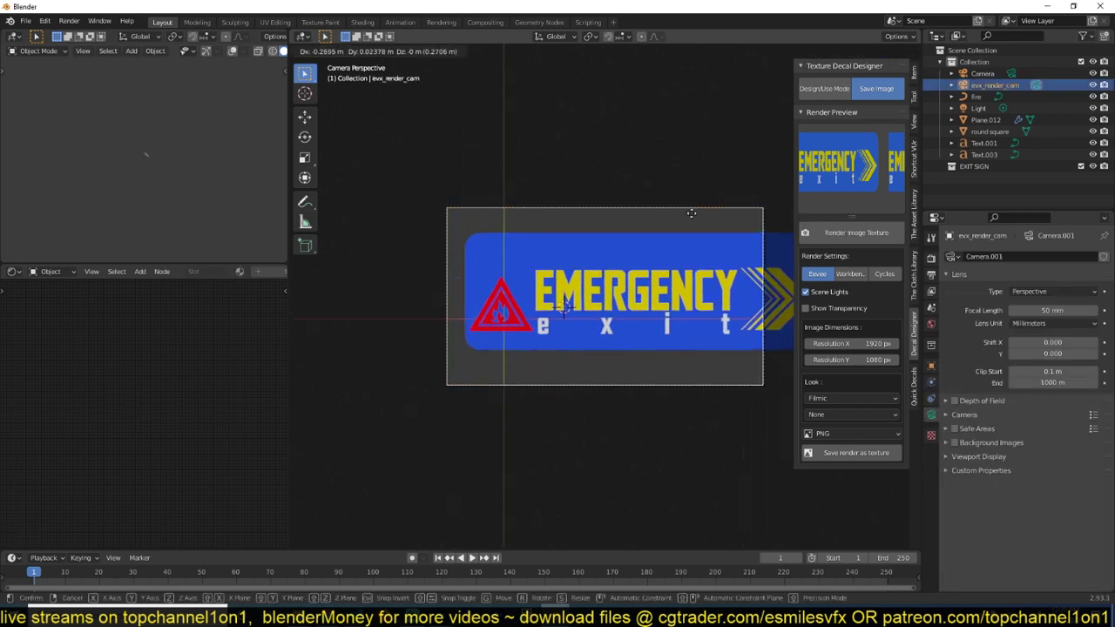
click(704, 219)
key(g)
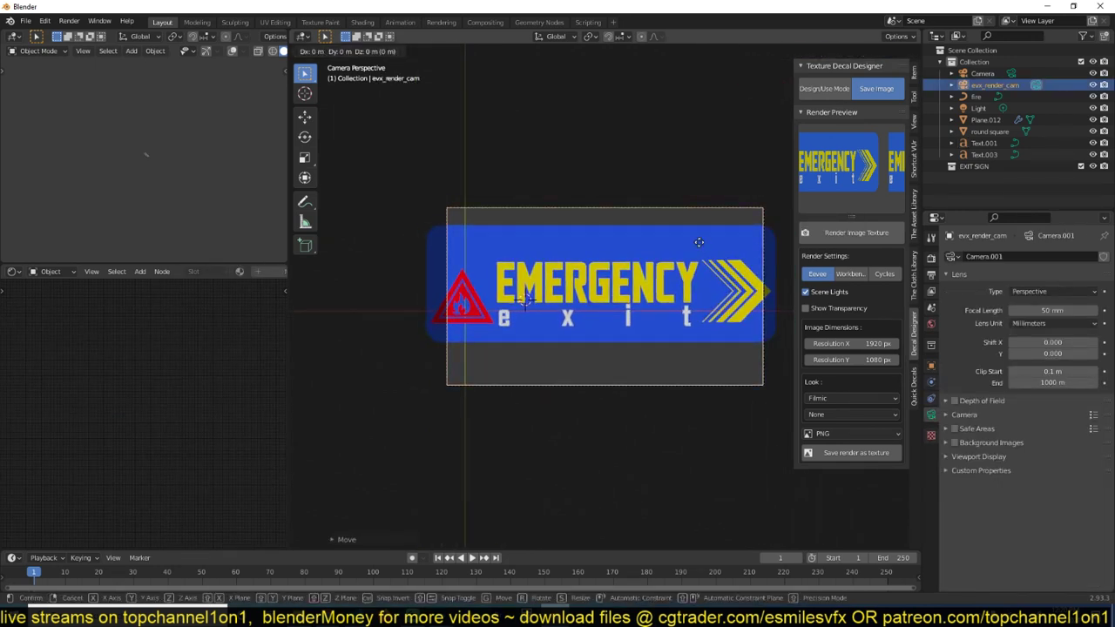
key(z)
key(z)
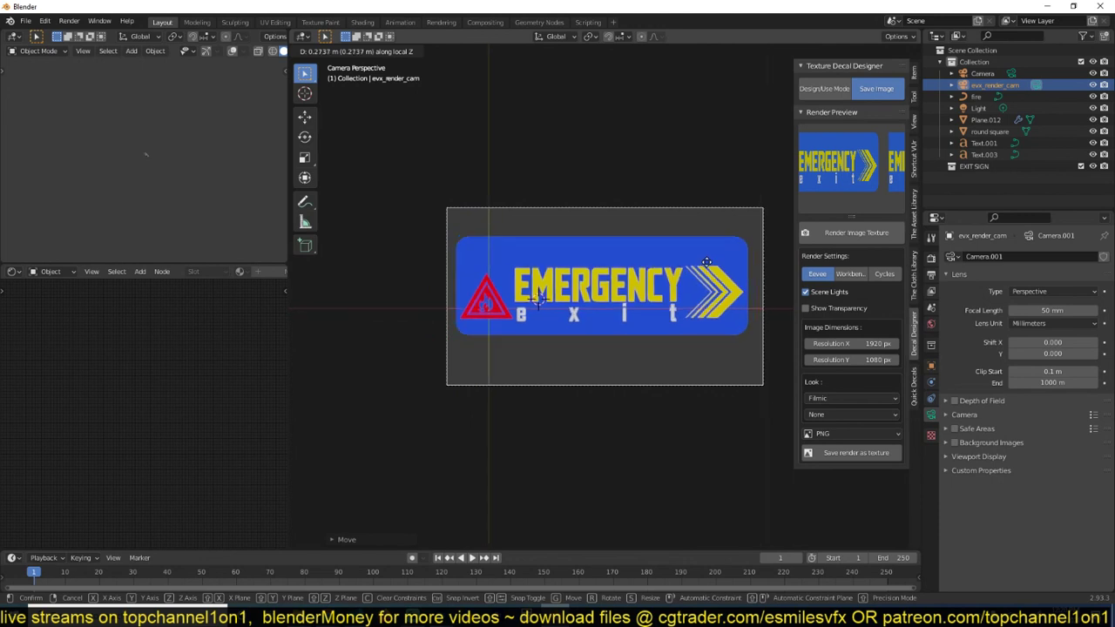
click(707, 267)
key(g)
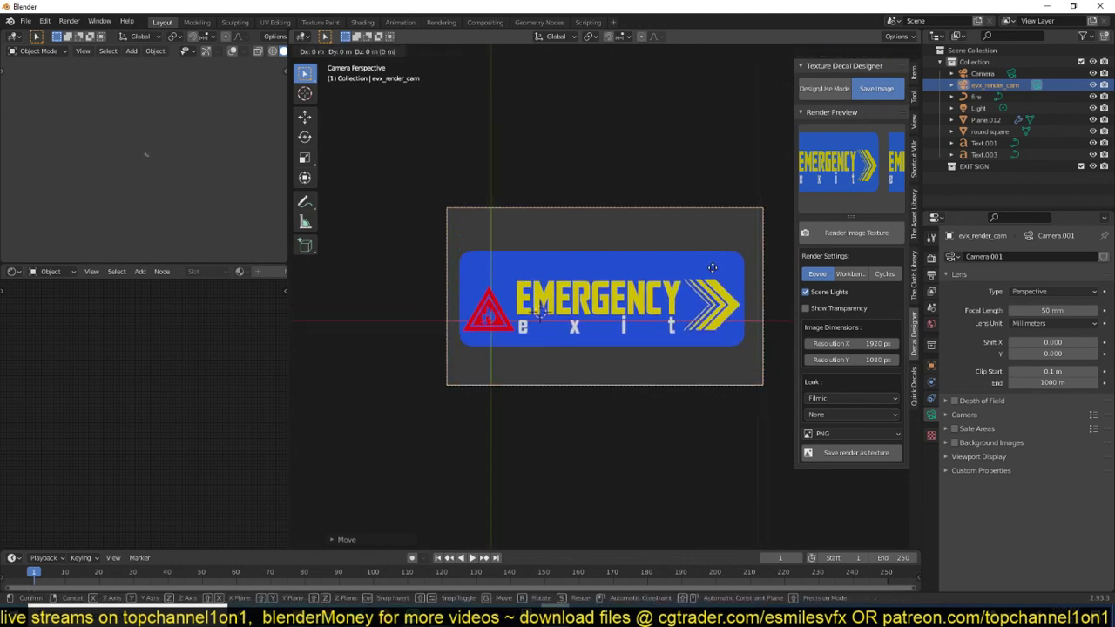
click(830, 233)
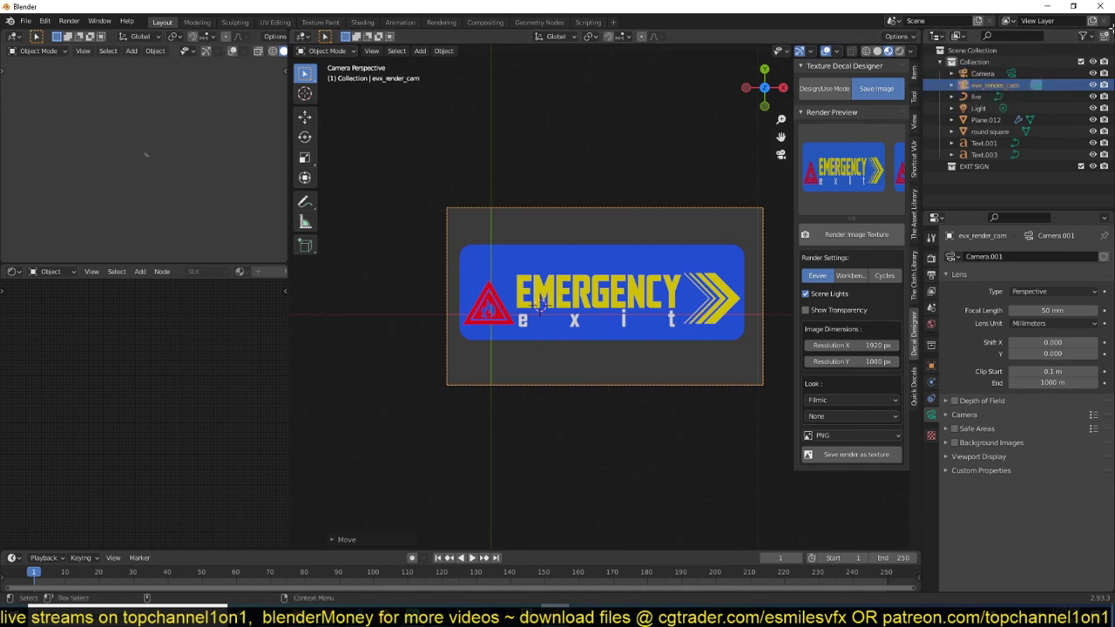
Split the Outliner area, turn the new lower part into an Image Editor and display the Render Result in it
drag(1112, 33, 1077, 127)
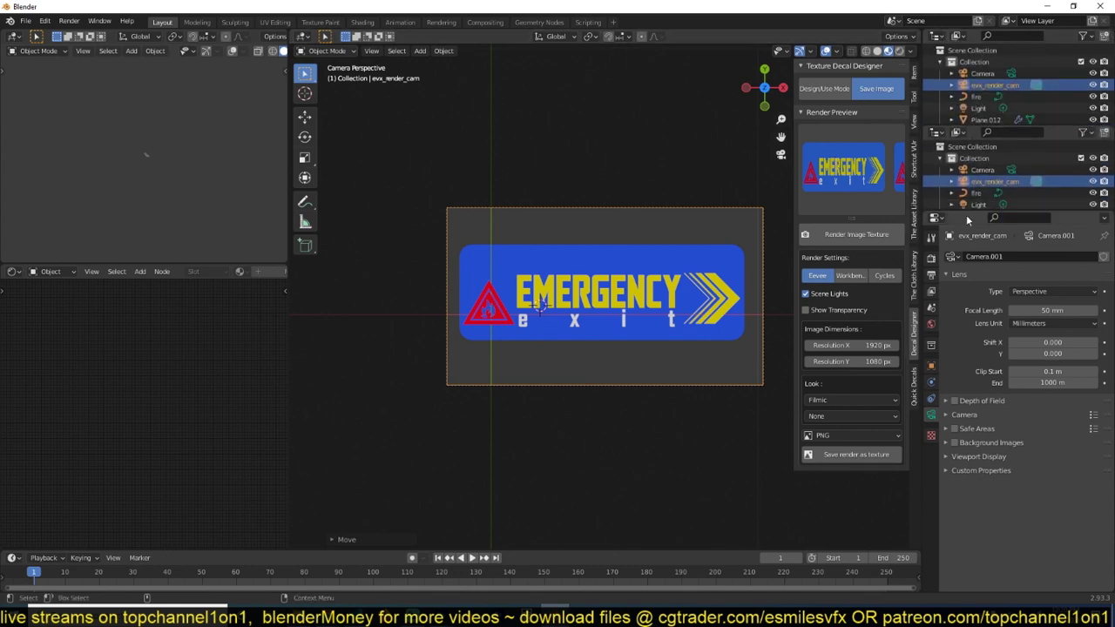
drag(969, 212, 965, 268)
click(937, 134)
click(582, 178)
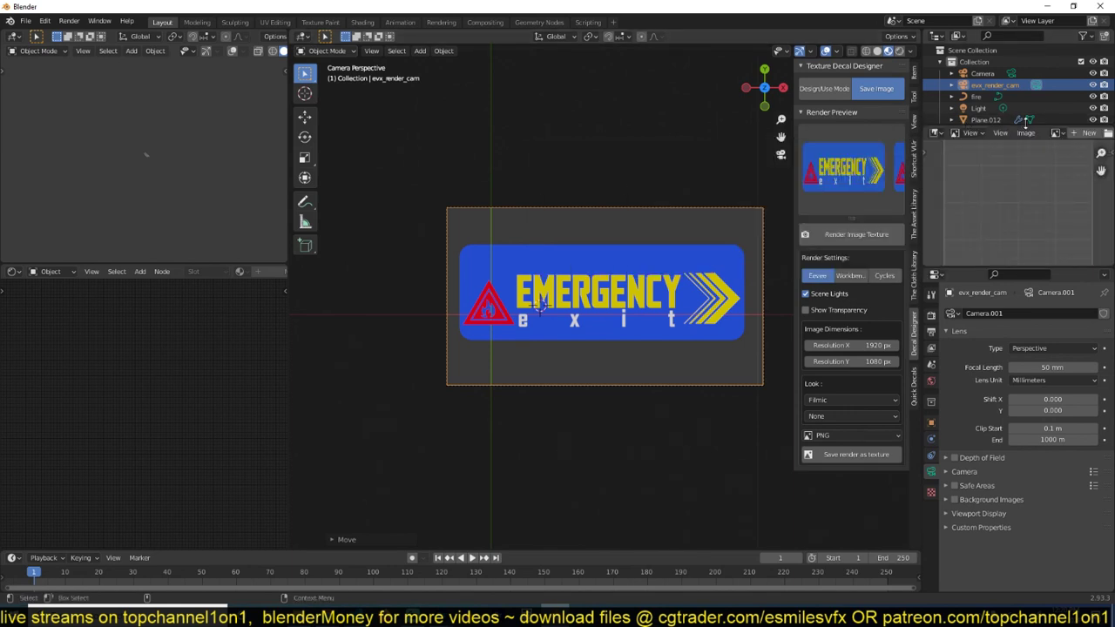
click(1056, 133)
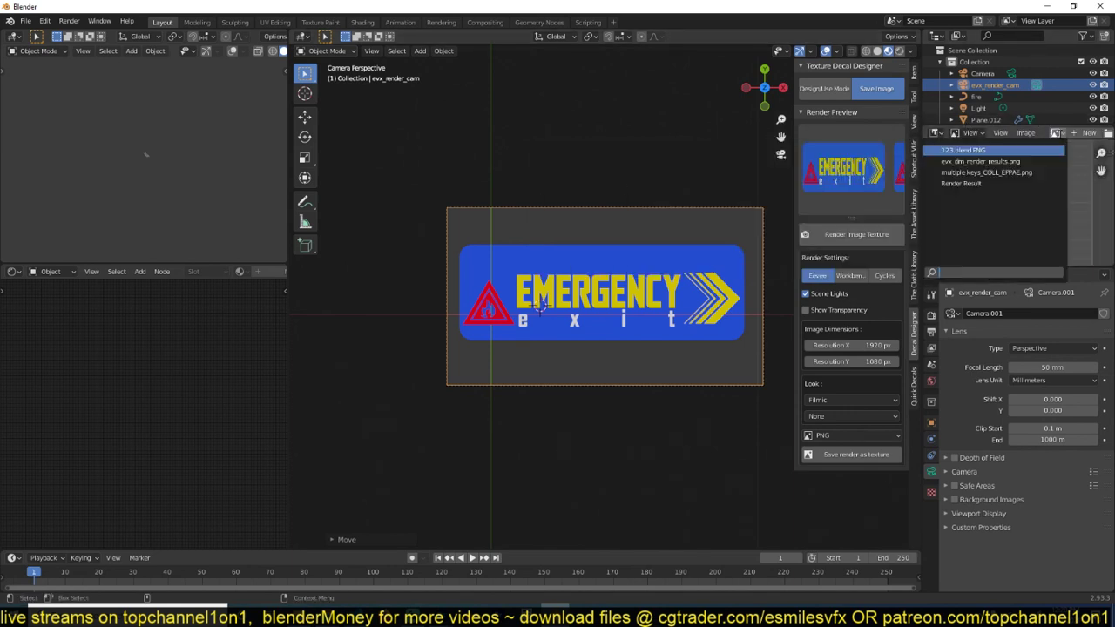
click(994, 187)
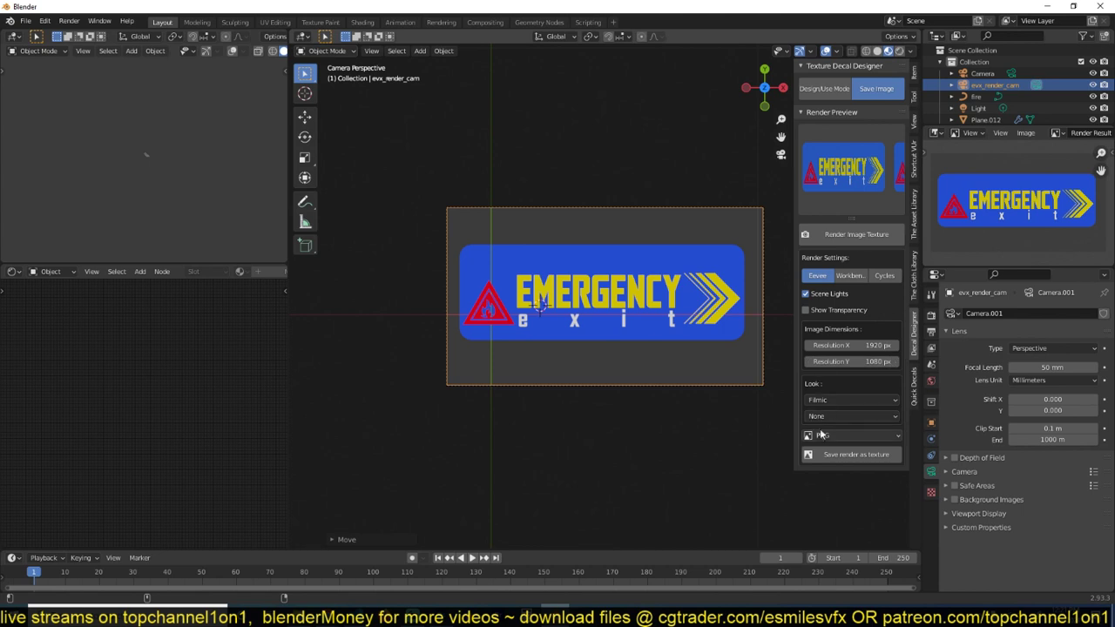
Re-render the sign with Show Transparency enabled and save the render as a PNG texture named asdsadsad on the Desktop
click(813, 312)
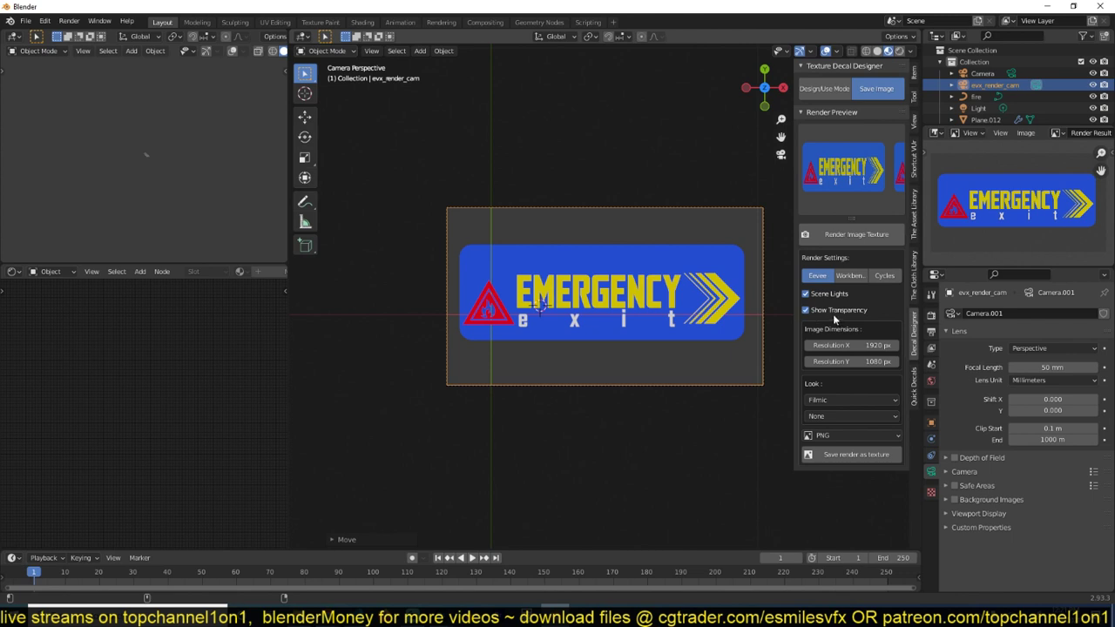
click(885, 234)
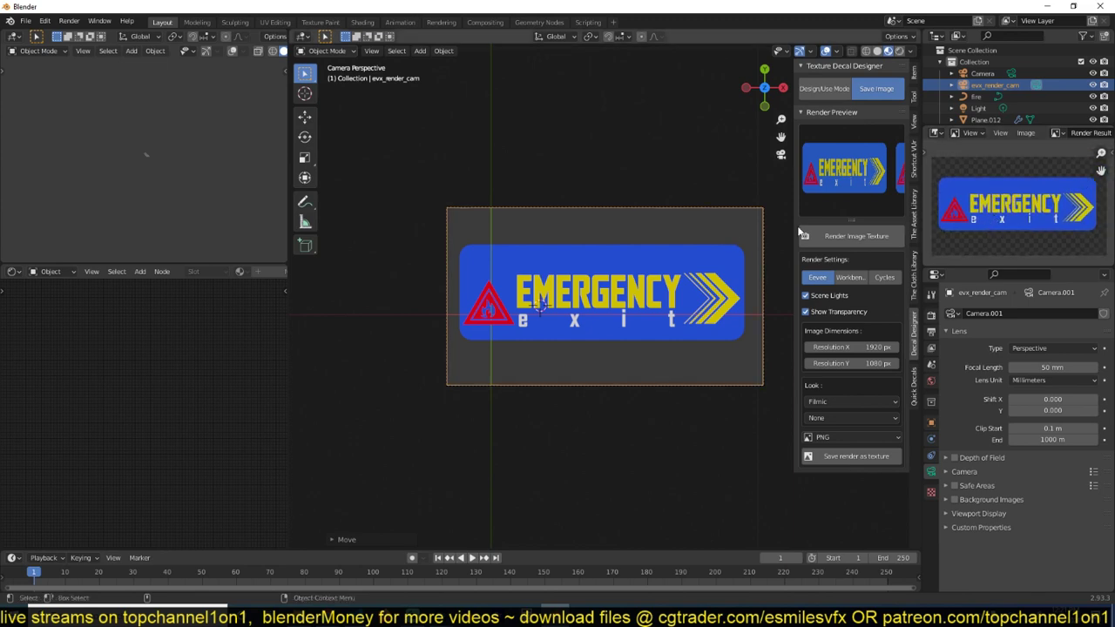
click(859, 457)
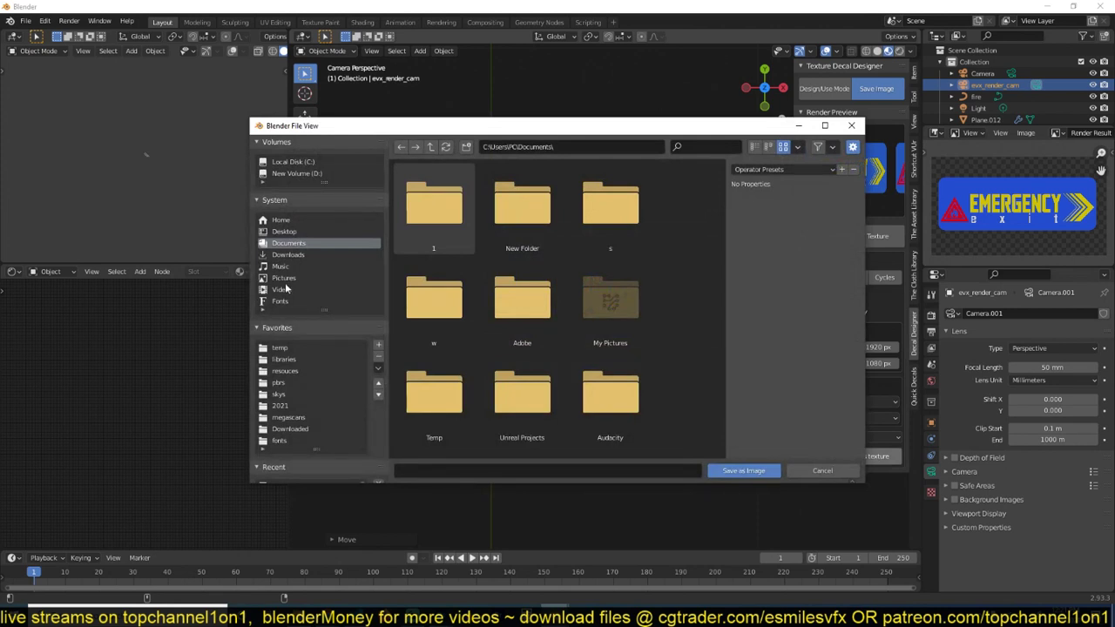
click(284, 232)
click(540, 472)
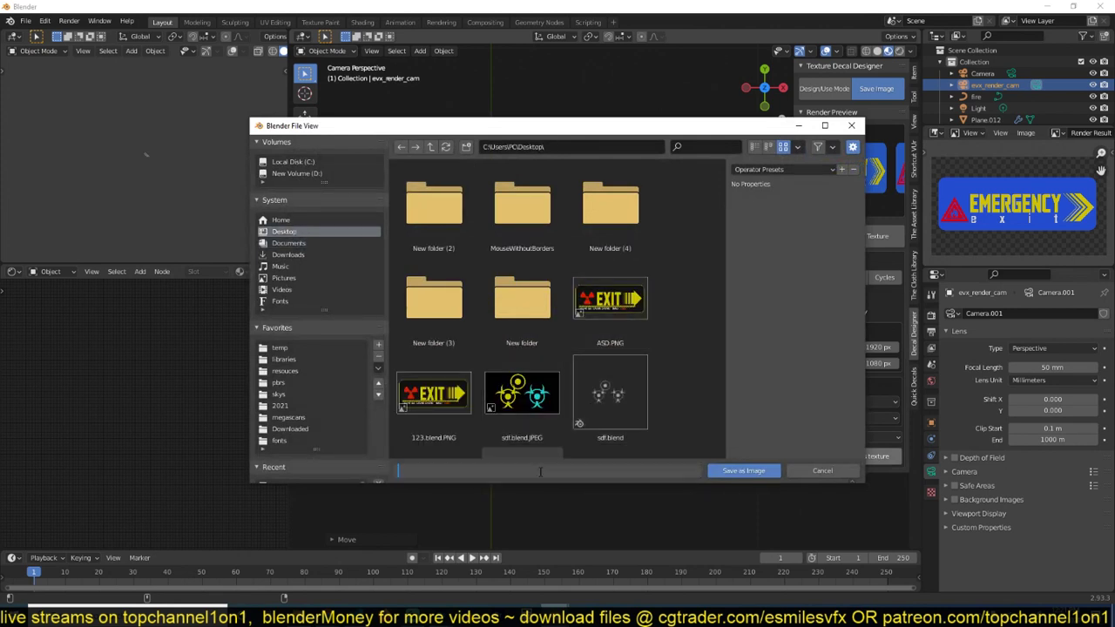
click(724, 466)
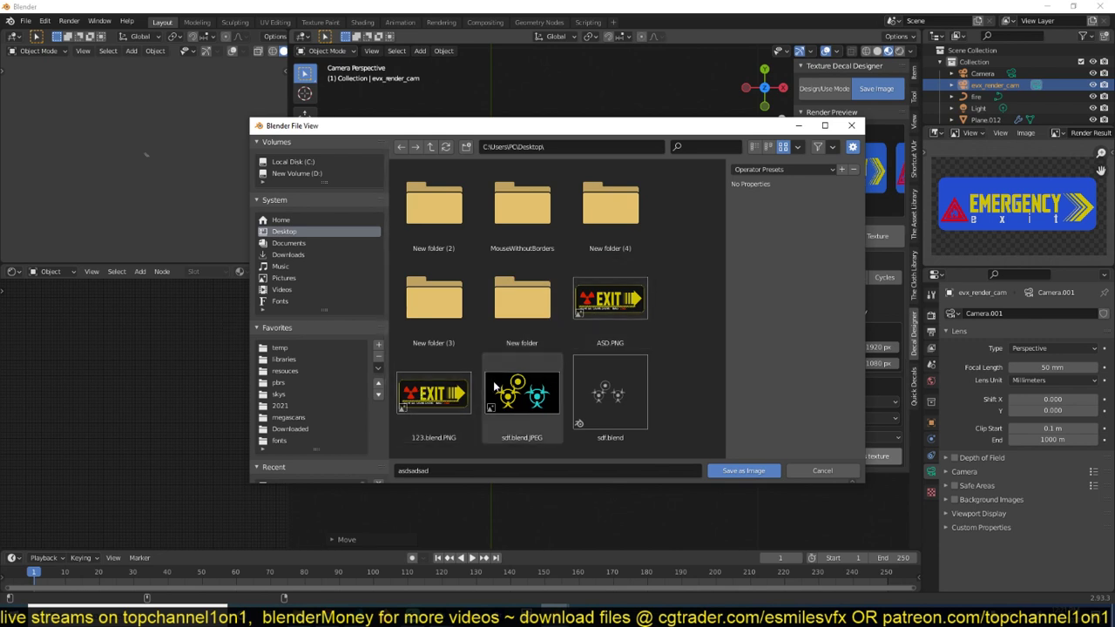
scroll(571, 349, down, 3)
scroll(571, 348, up, 2)
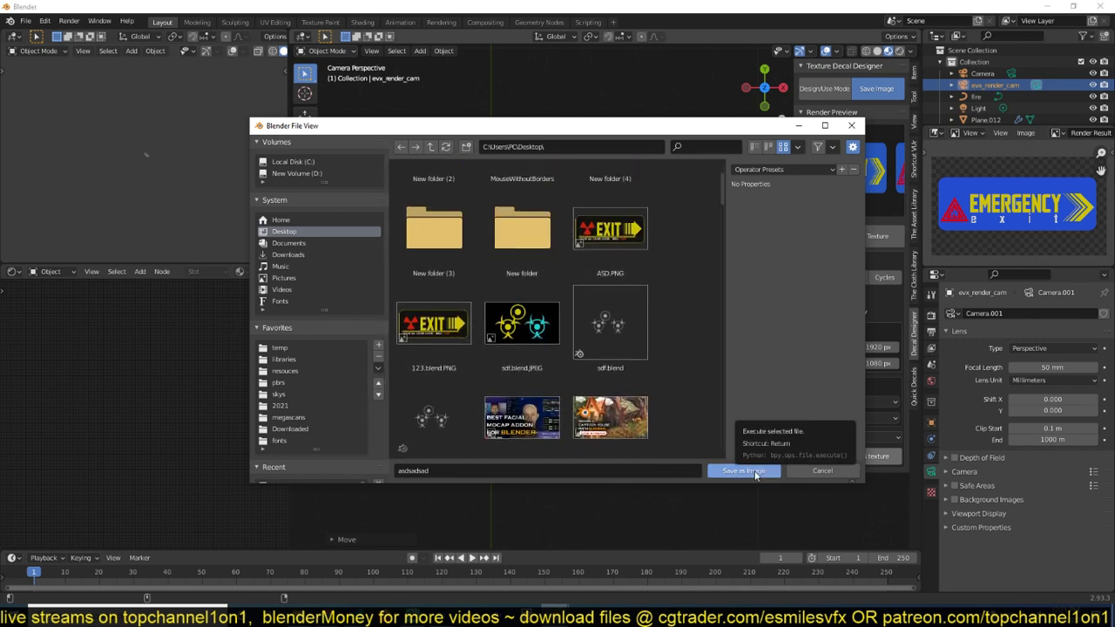
click(744, 471)
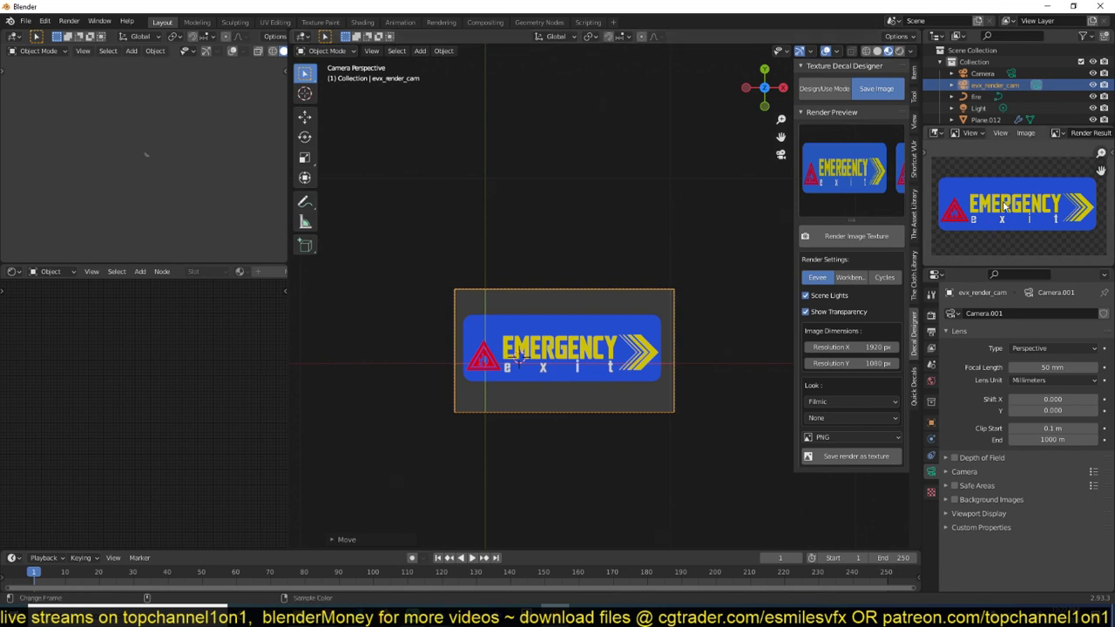
Switch the decal designer to Use Decals mode and open the image gallery of the linked Desktop folder
scroll(767, 241, down, 4)
shift+middle_drag(747, 251, 568, 247)
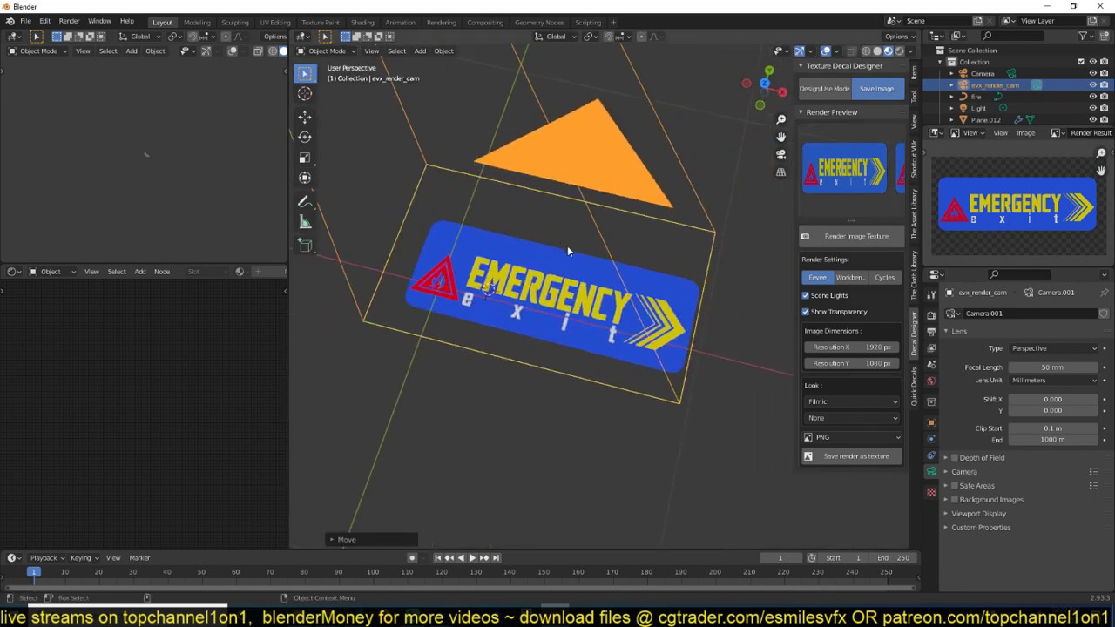
click(827, 90)
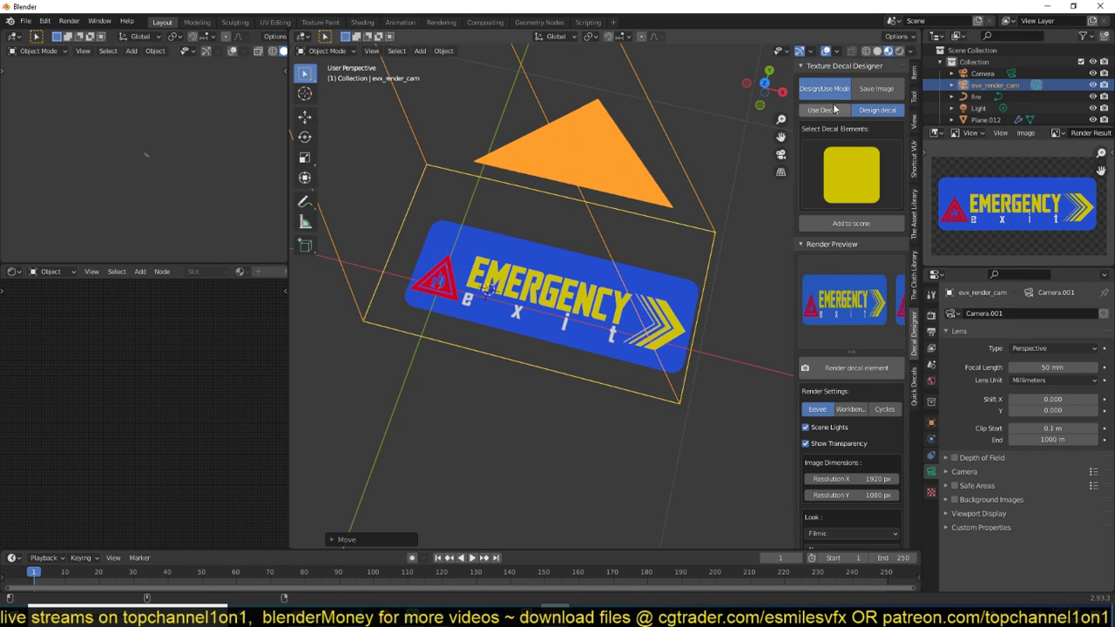
click(830, 110)
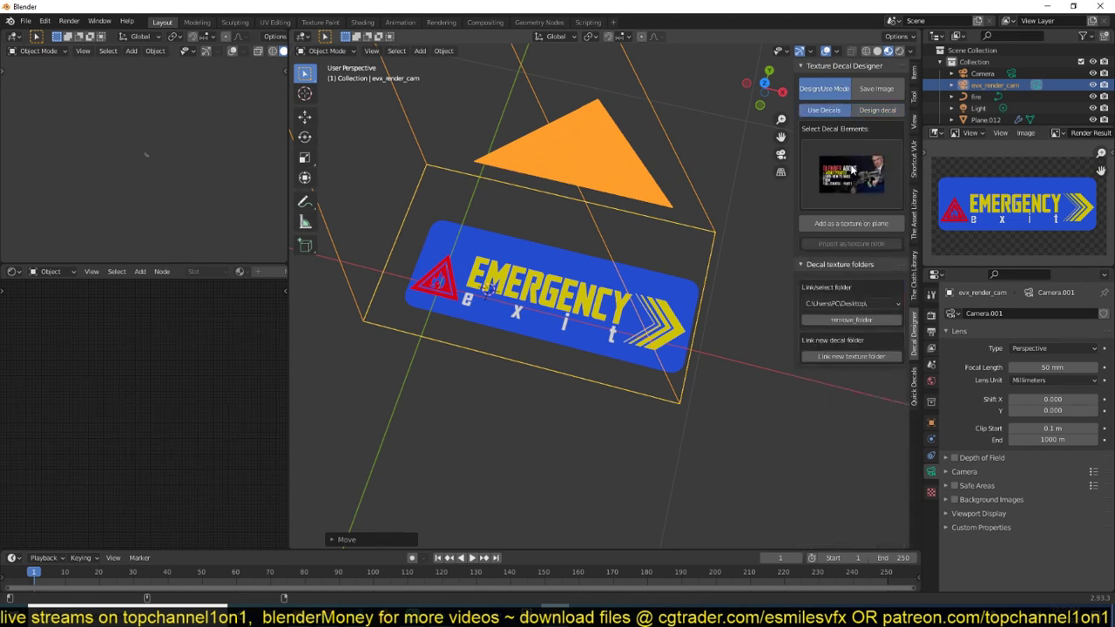
click(852, 171)
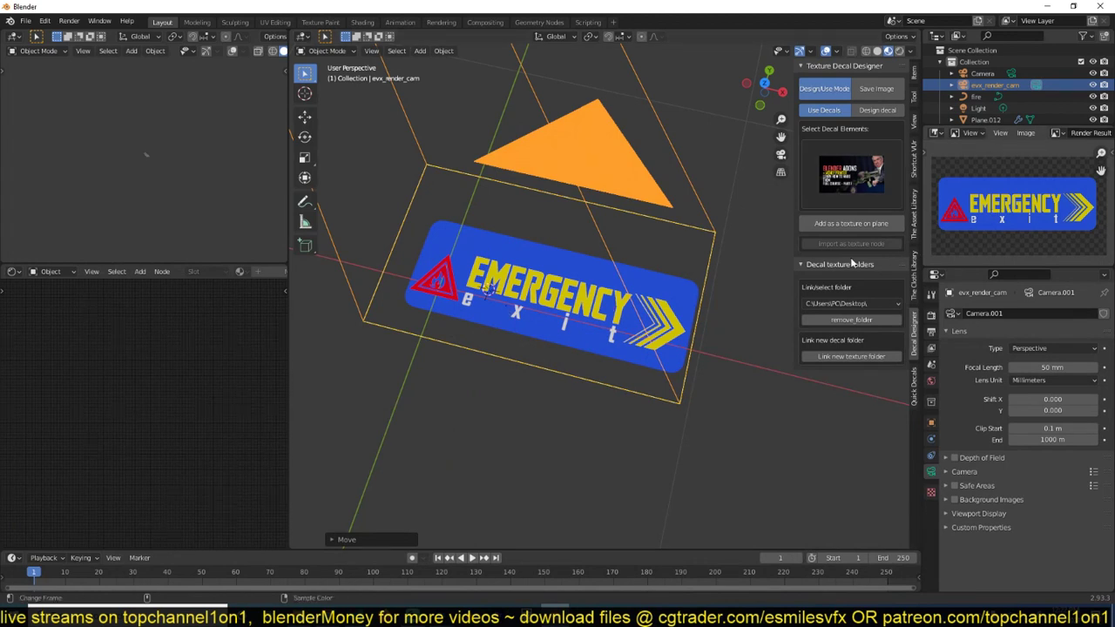
Link the decals folder on the Desktop as a new texture folder and select the emergency exit image in its gallery
click(835, 359)
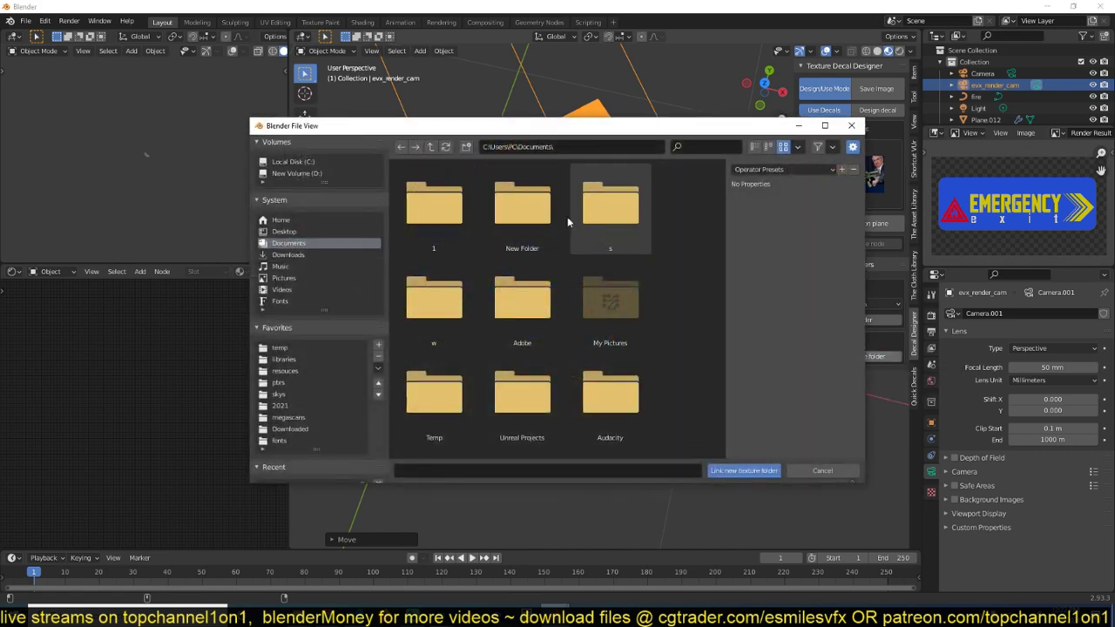
click(288, 232)
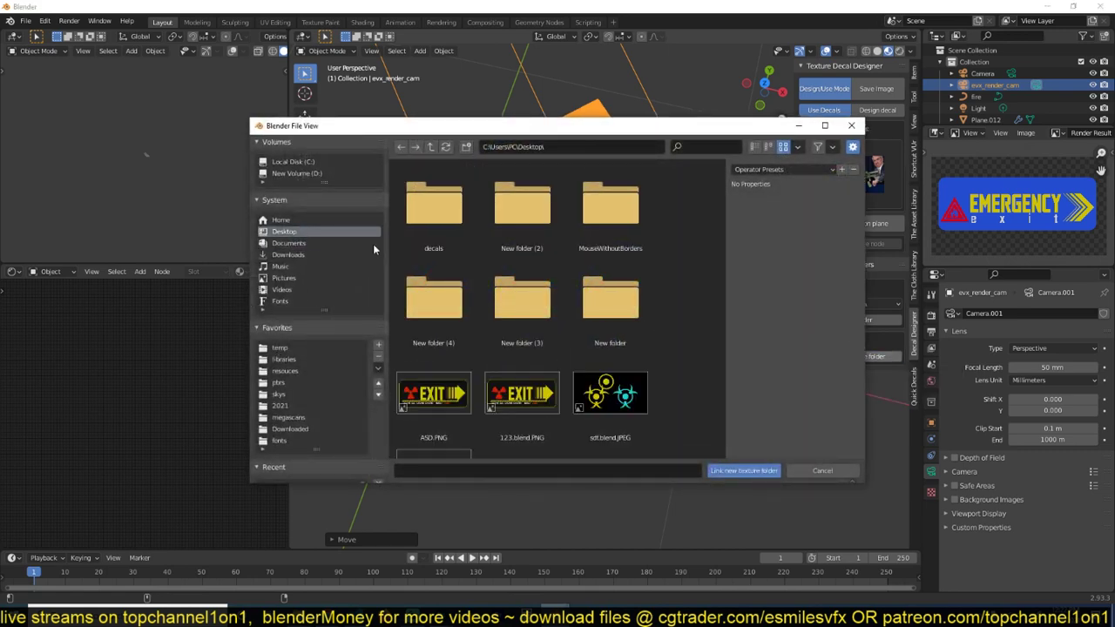
double_click(435, 217)
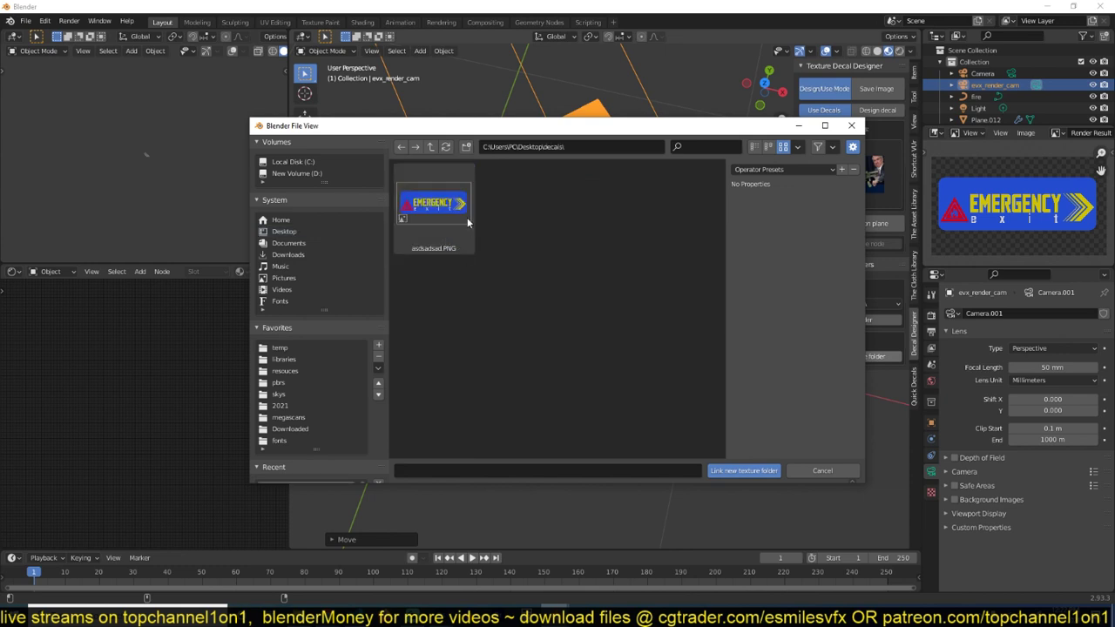
click(745, 471)
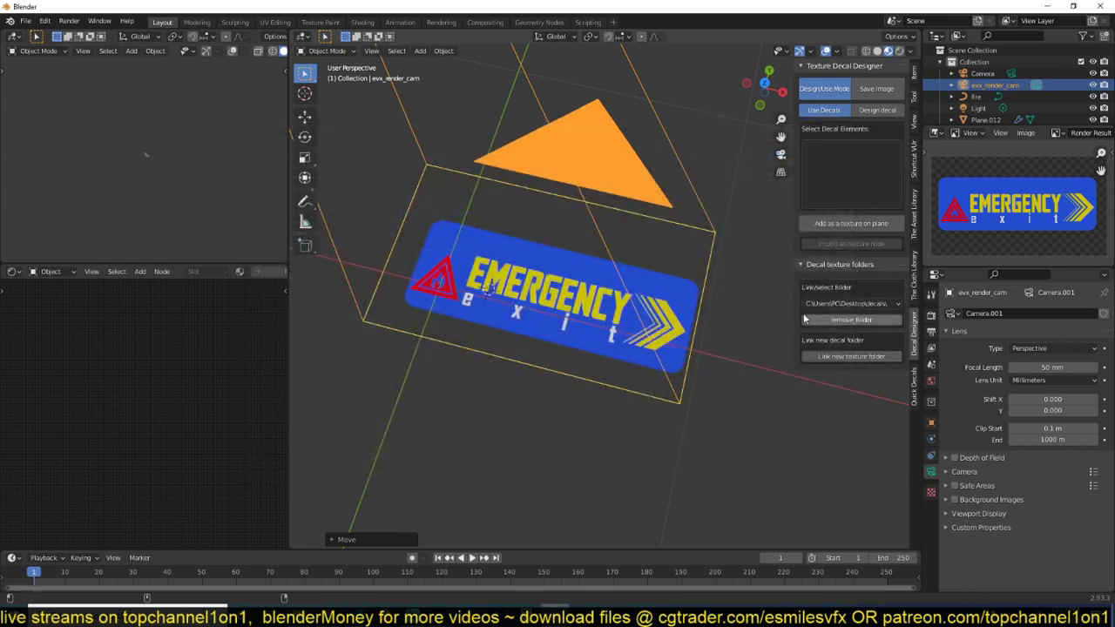
click(860, 168)
click(843, 242)
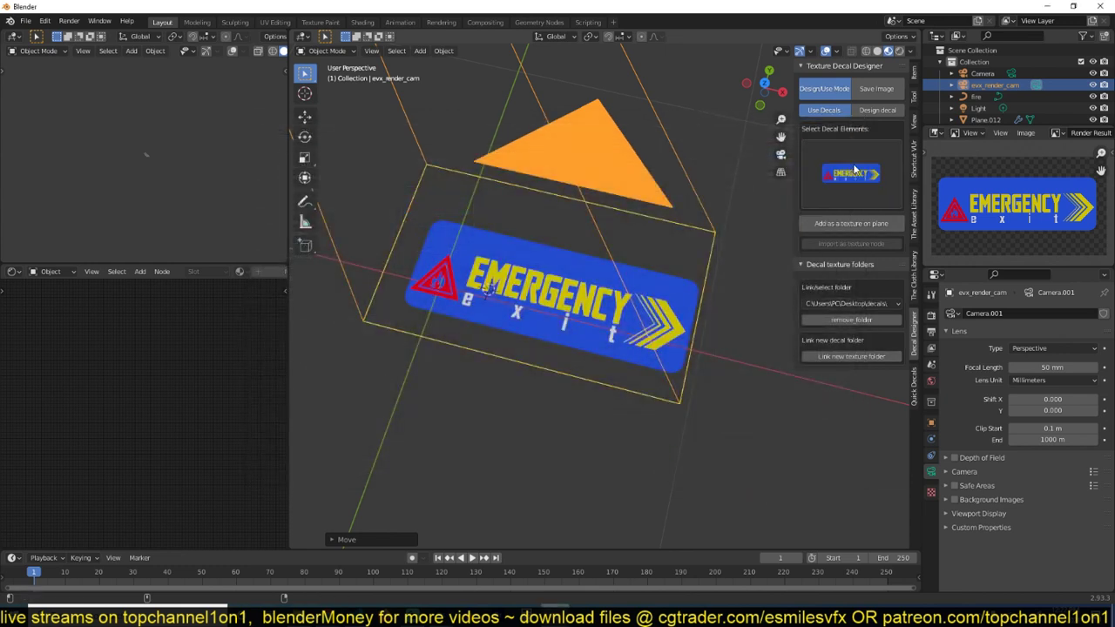
Switch the decal source folder to Desktop and back to the decals folder
shift+middle_drag(673, 251, 613, 255)
scroll(601, 261, down, 3)
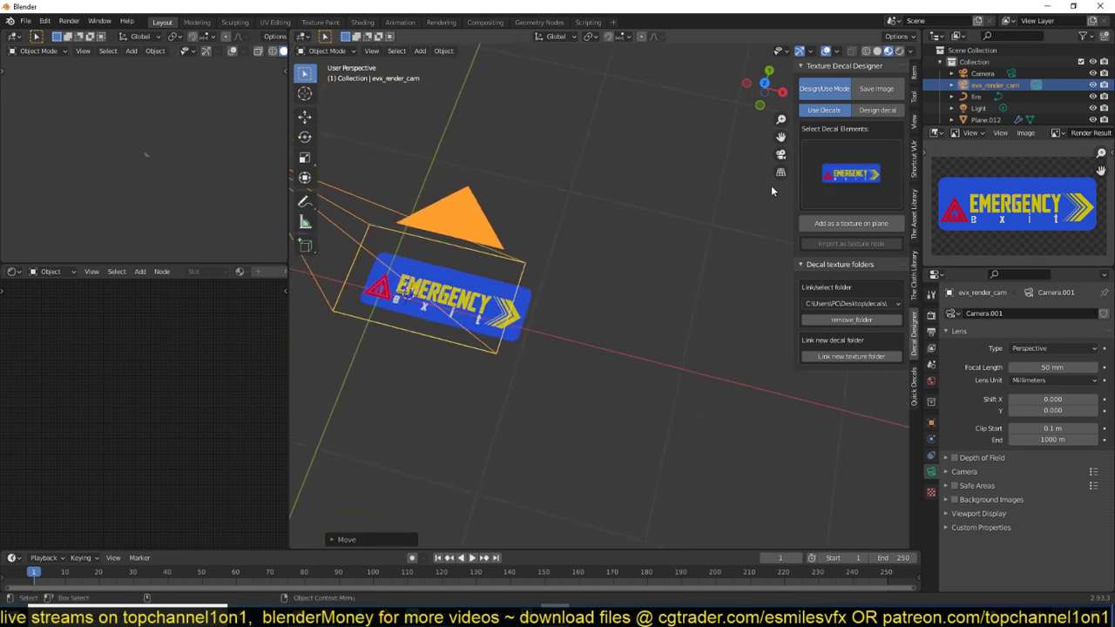
click(857, 184)
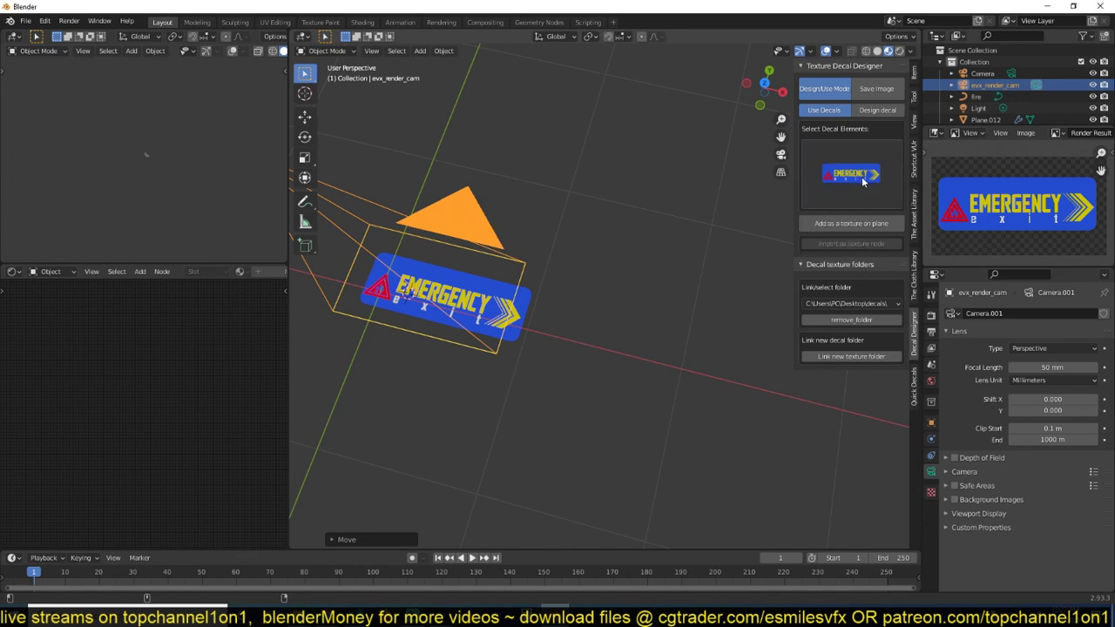
click(867, 303)
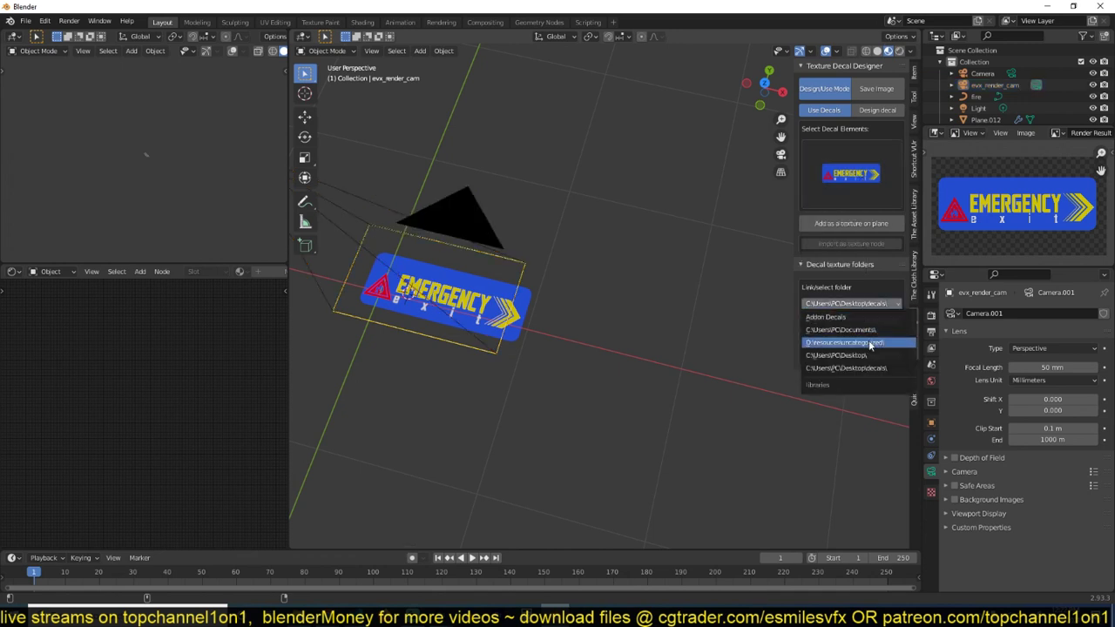
click(834, 355)
click(871, 305)
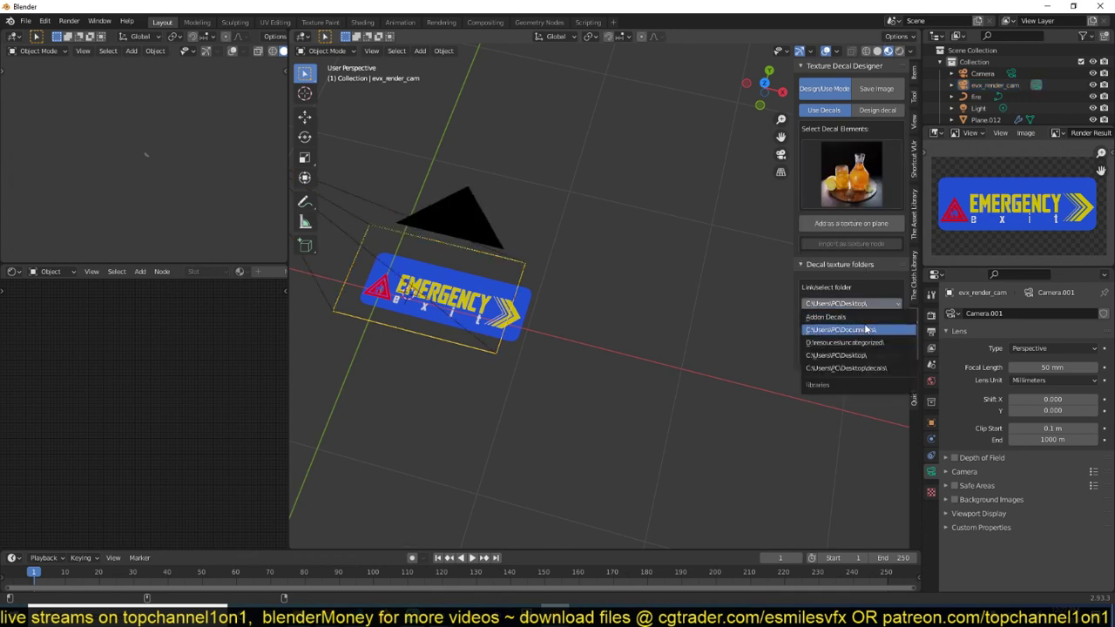
click(862, 368)
middle_drag(681, 235, 652, 210)
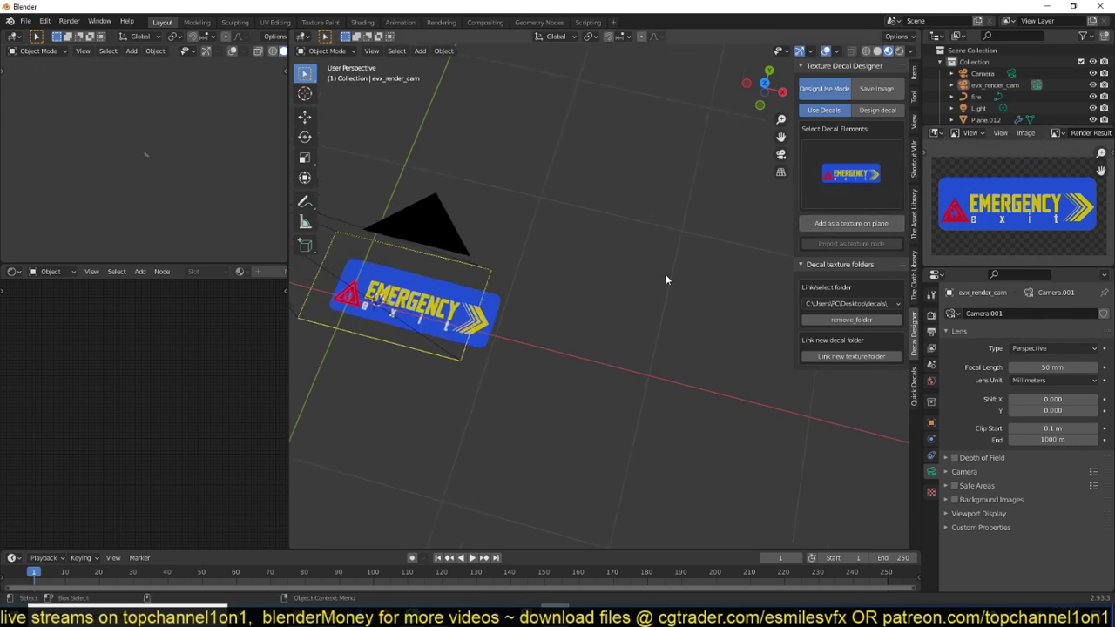
Place the 3D cursor on empty floor beside the sign and add the emergency exit decal there as a textured plane
shift+middle_drag(615, 319, 512, 311)
shift+right_click(525, 314)
shift+right_click(653, 310)
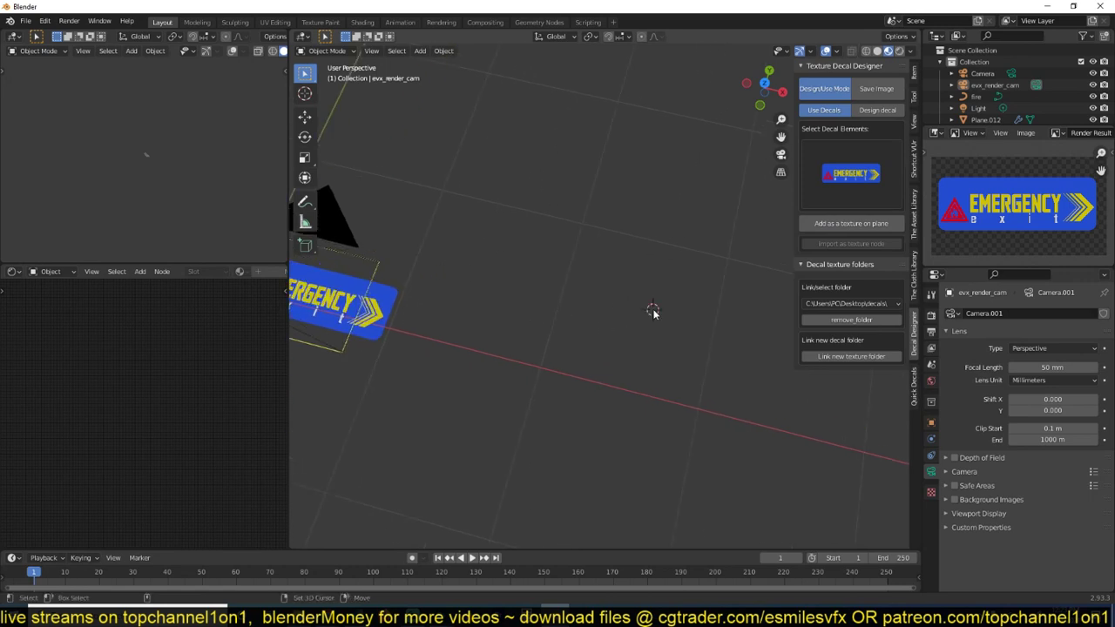
click(847, 224)
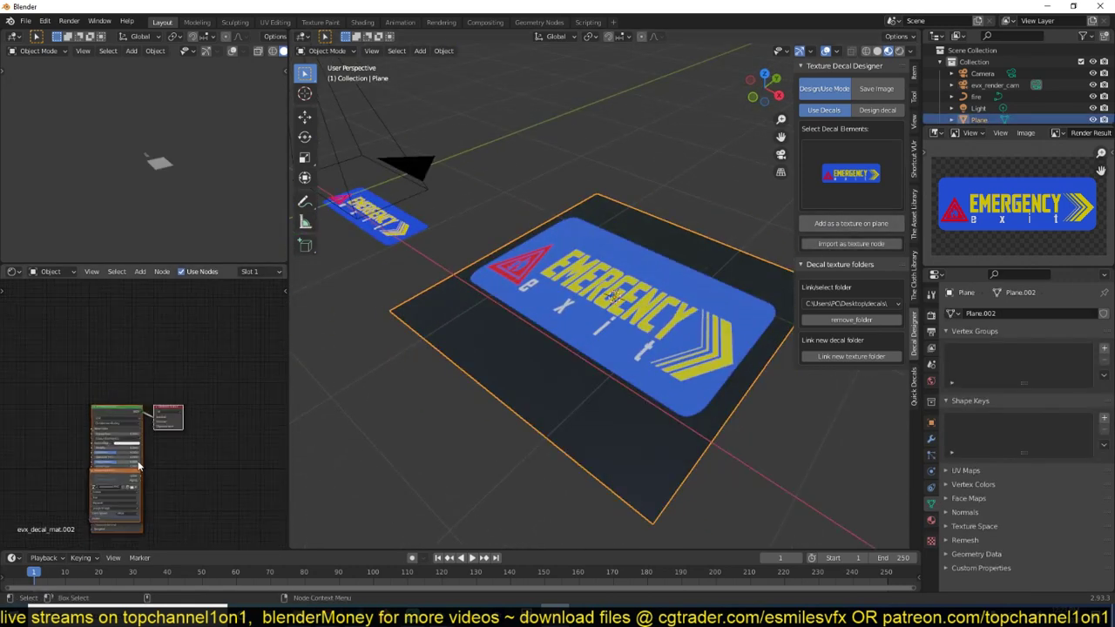
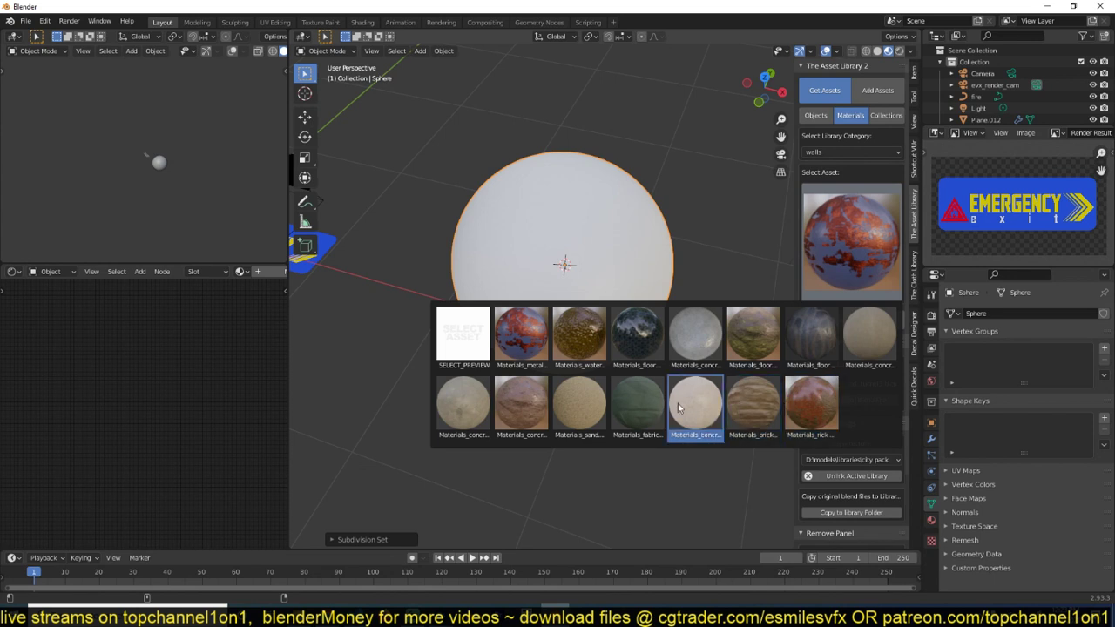
Pick a stained beige concrete material from the asset library's walls category and add it to the sphere
click(573, 396)
click(855, 264)
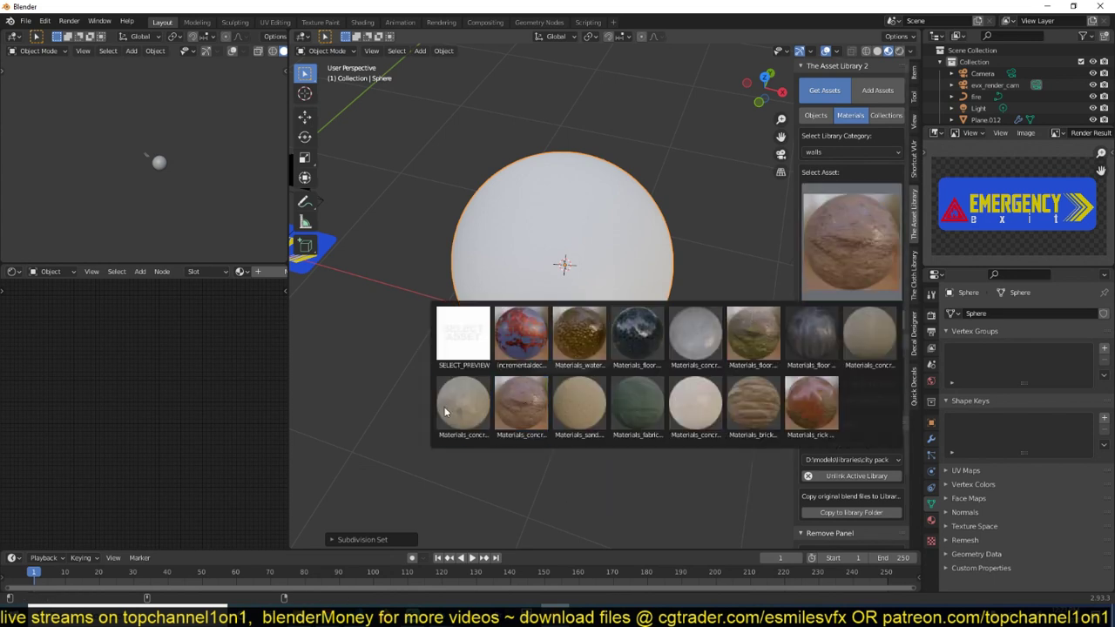
click(445, 411)
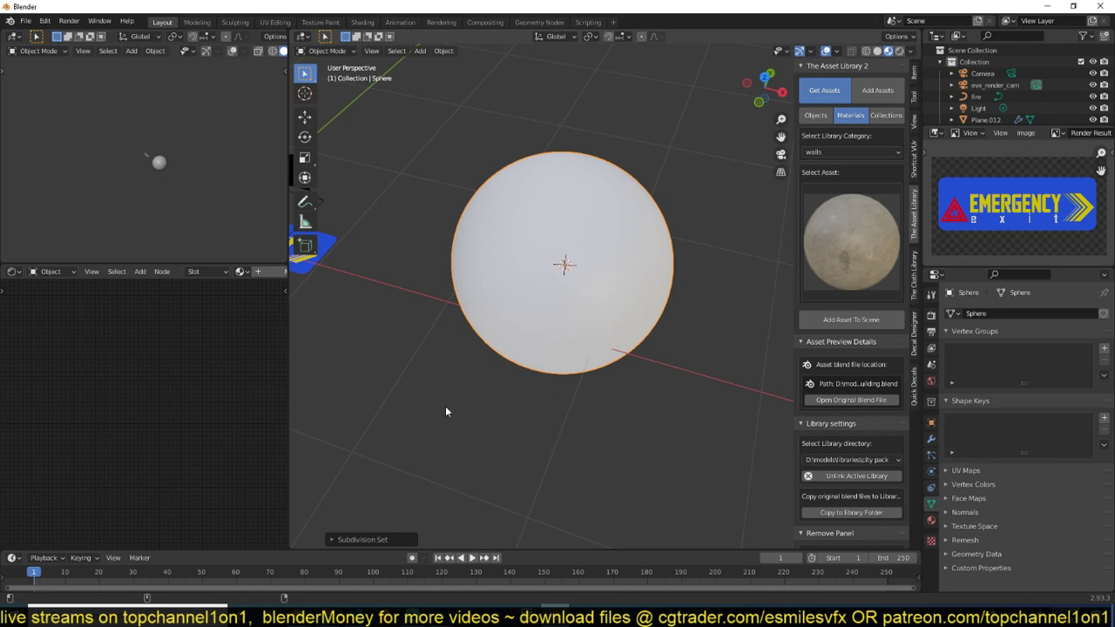
click(869, 278)
click(851, 319)
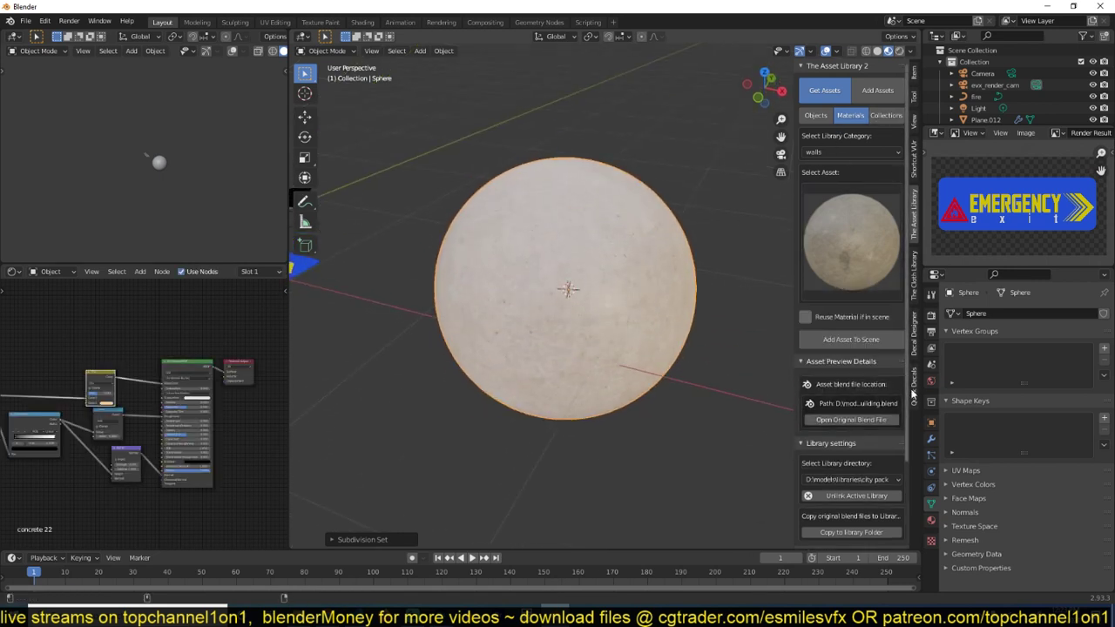
Import the emergency exit decal as a texture node into the sphere's concrete 22 material
click(916, 348)
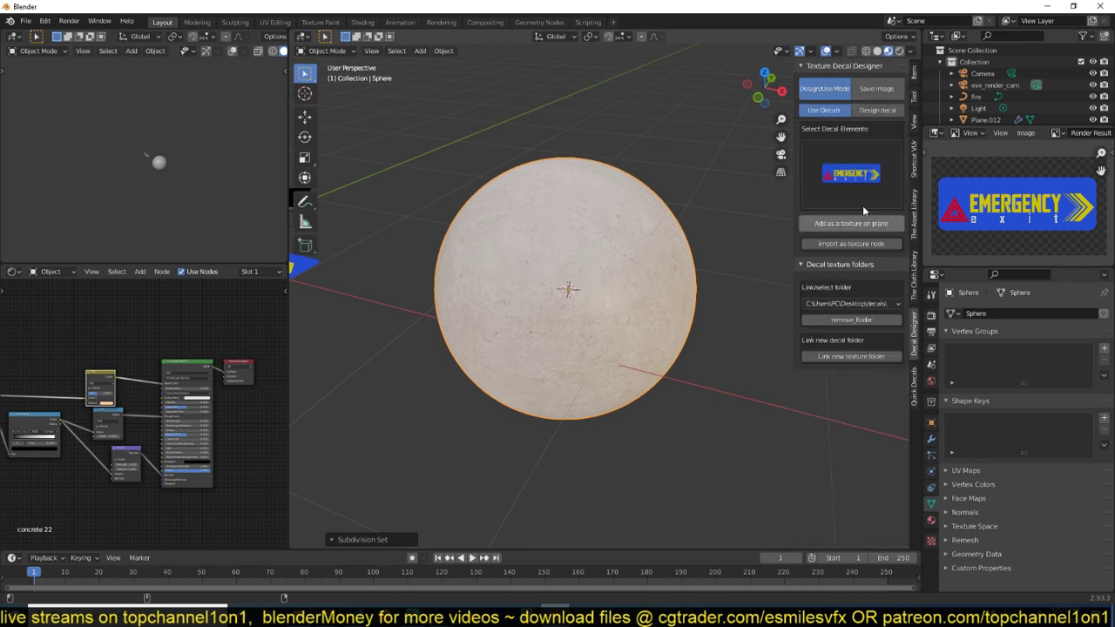
mouse_move(523, 228)
middle_down()
mouse_move(578, 279)
mouse_move(558, 244)
mouse_move(604, 231)
mouse_move(528, 246)
middle_up()
scroll(168, 331, down, 4)
middle_drag(168, 331, 222, 357)
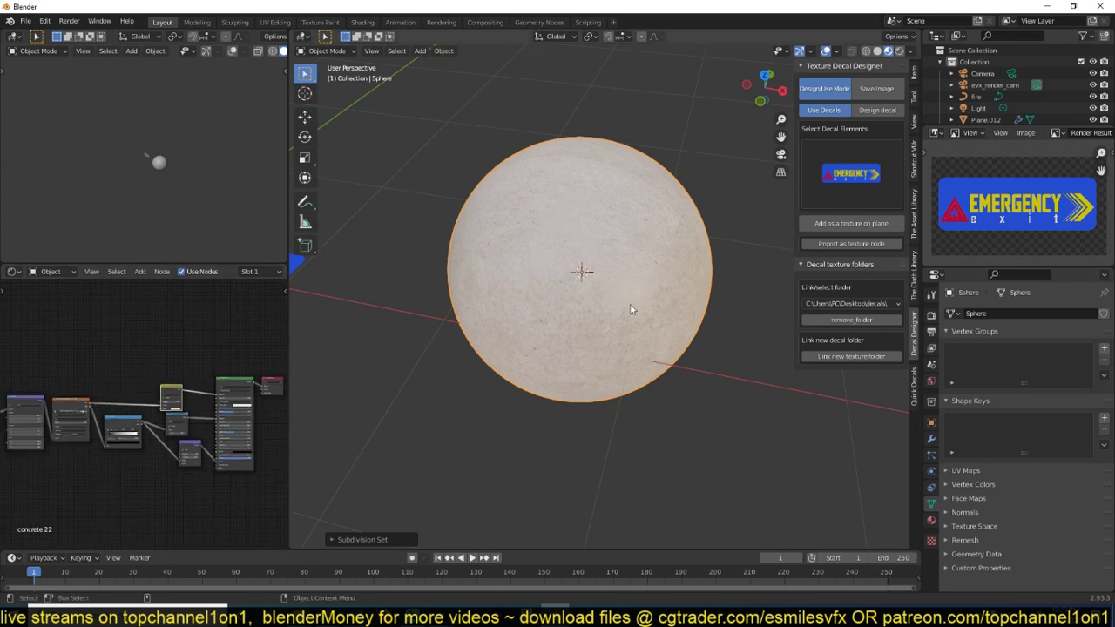
scroll(210, 369, down, 1)
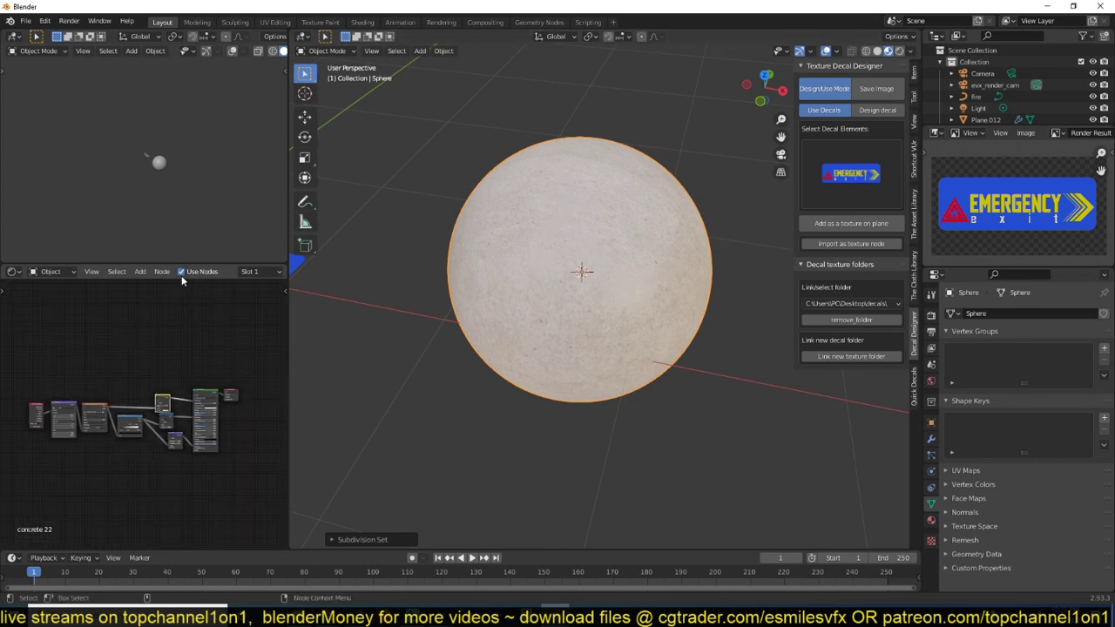
click(855, 247)
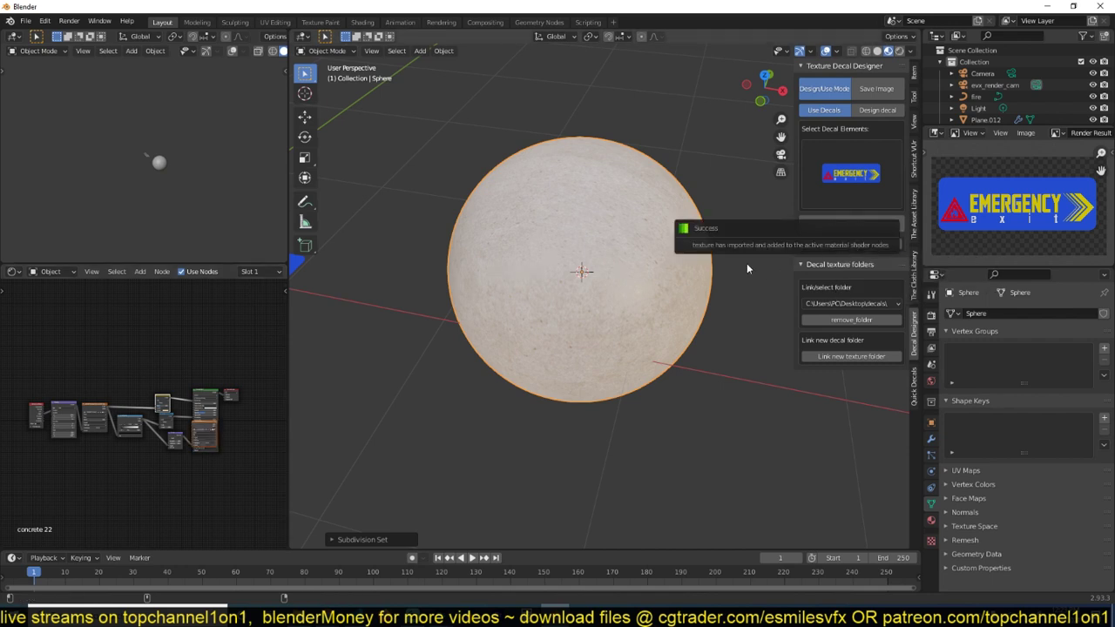
scroll(222, 440, up, 2)
scroll(235, 437, up, 1)
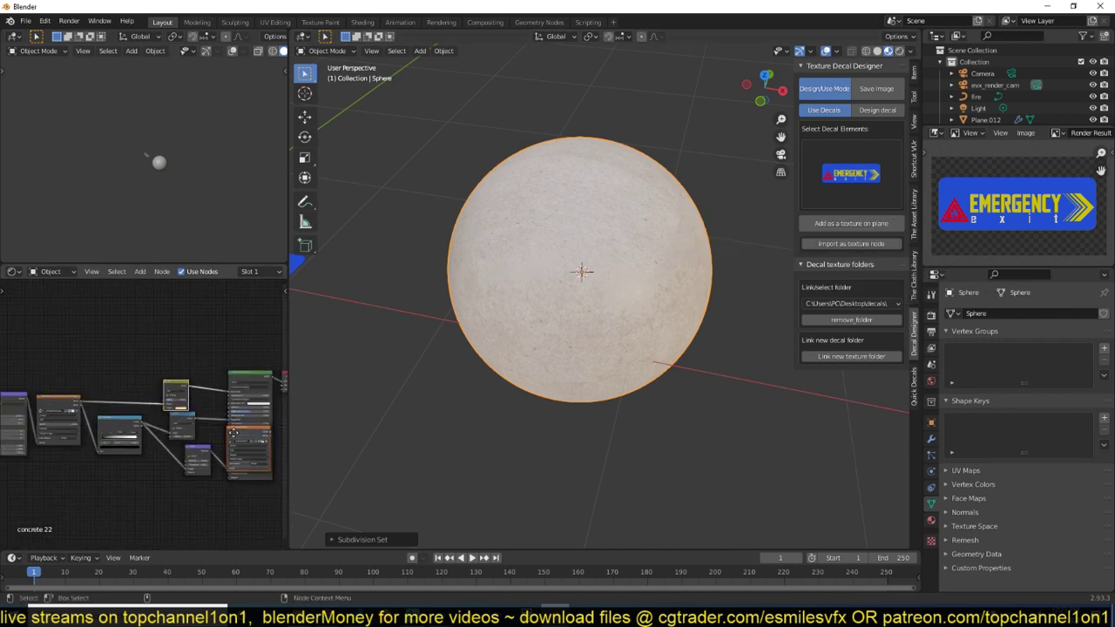
Move the decal image node above the other material nodes and preview its colour output directly on the sphere
drag(233, 433, 176, 397)
right_click(176, 397)
drag(243, 438, 135, 342)
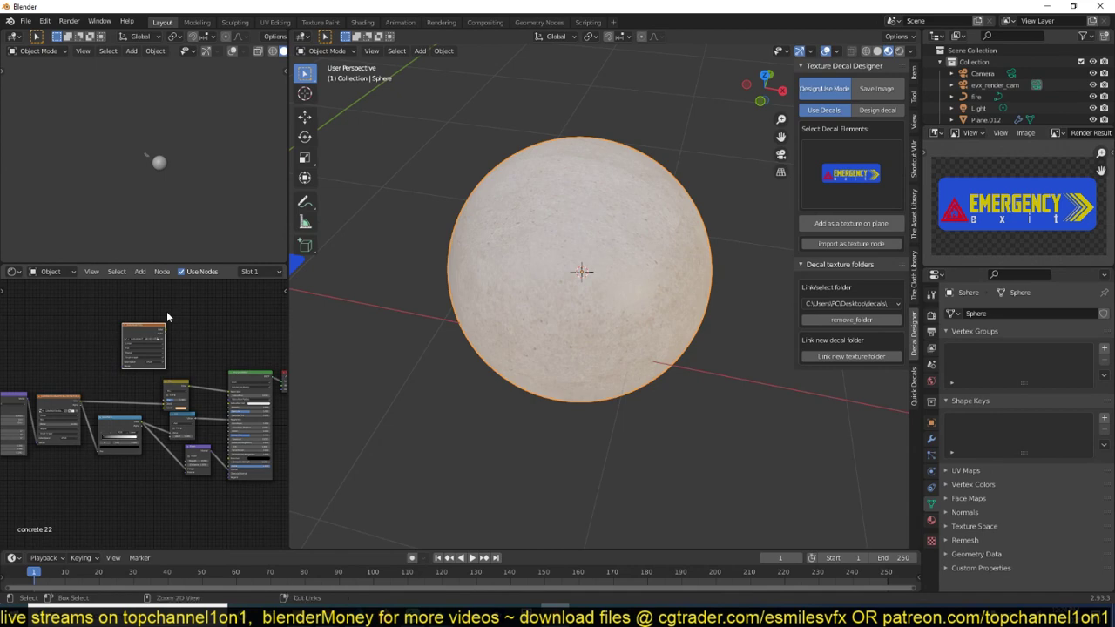
ctrl+shift+click(157, 332)
middle_drag(514, 252, 570, 299)
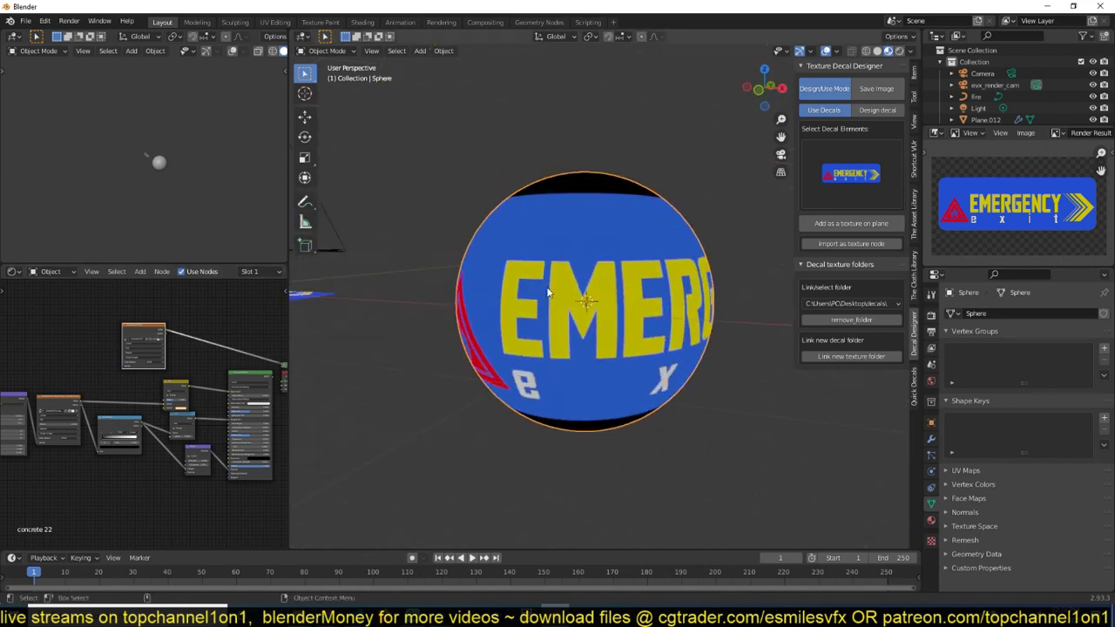
scroll(571, 299, down, 2)
scroll(138, 448, up, 3)
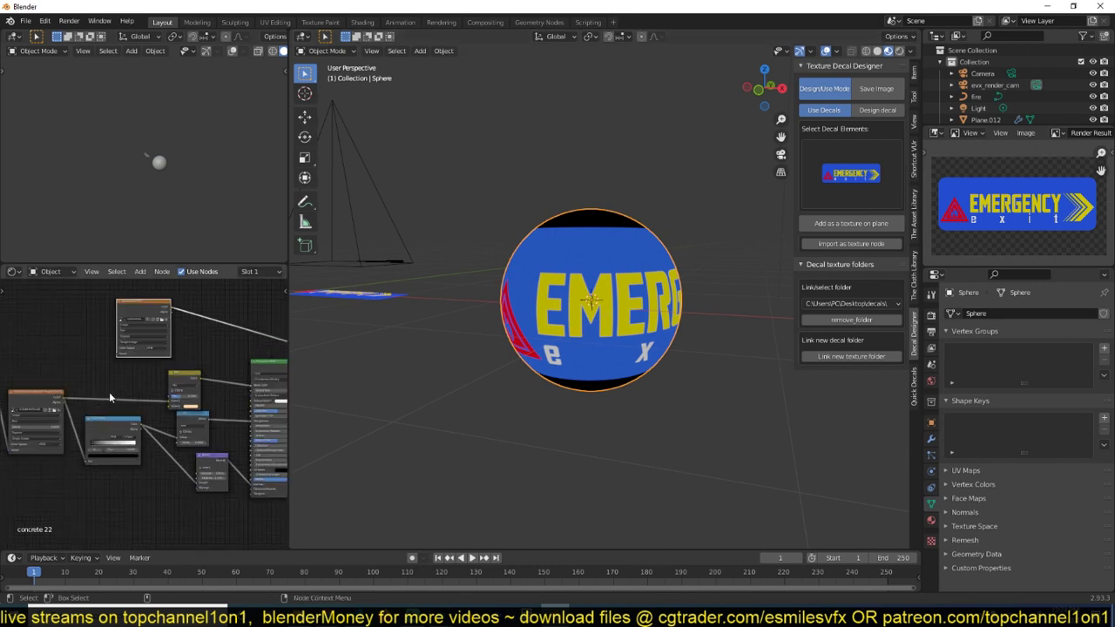
Duplicate the Mix node and blend the decal's colour over the concrete colour, using the decal's alpha as the factor
drag(168, 336, 114, 331)
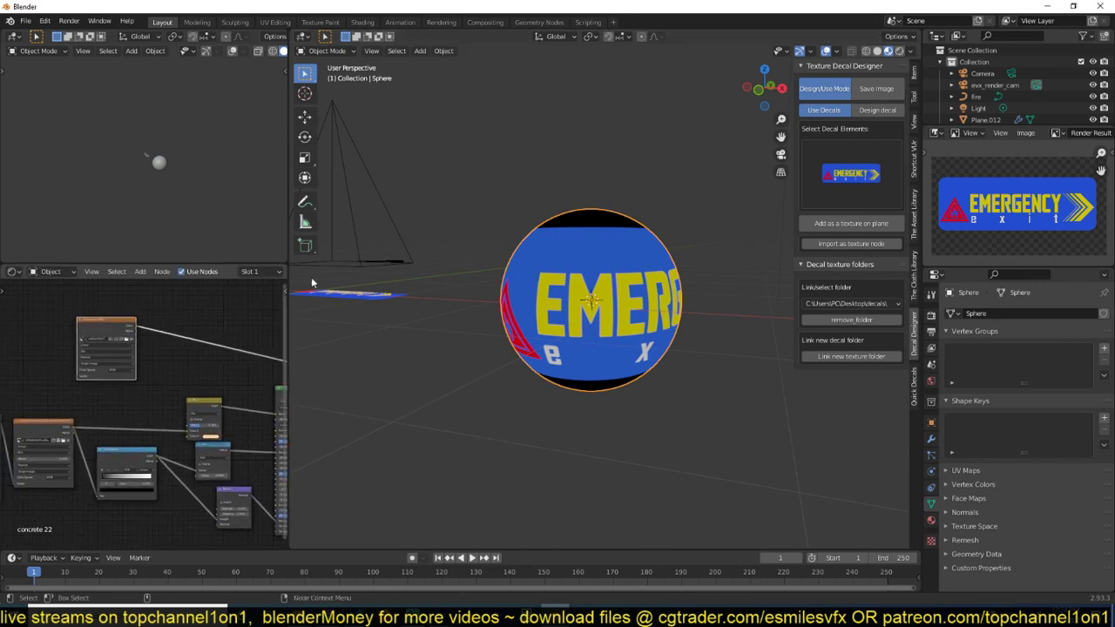
middle_drag(195, 491, 174, 480)
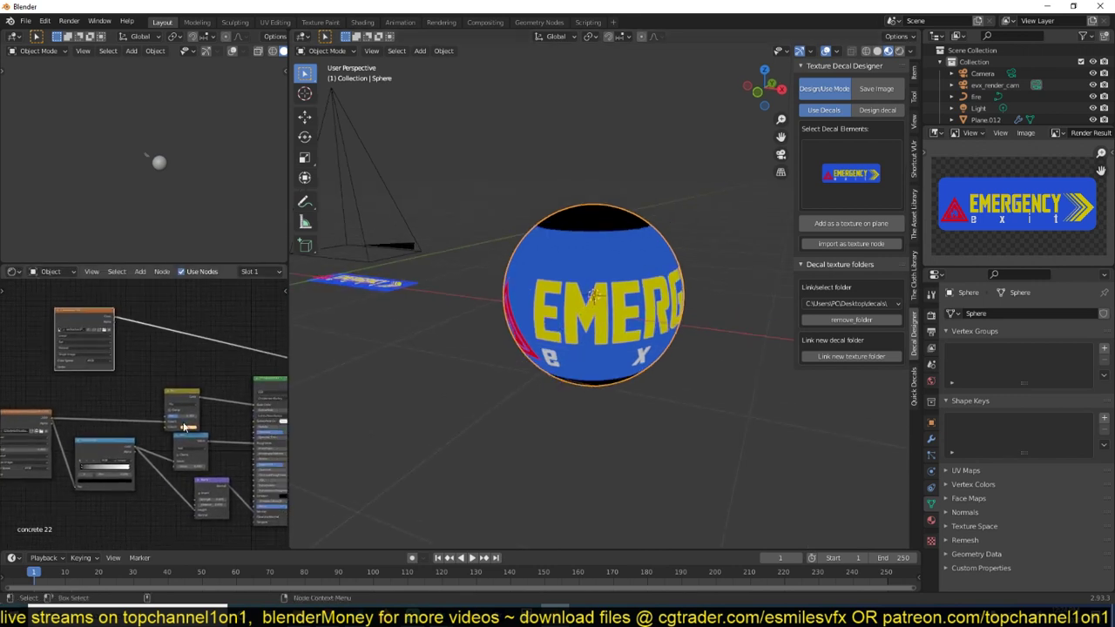
drag(184, 393, 189, 360)
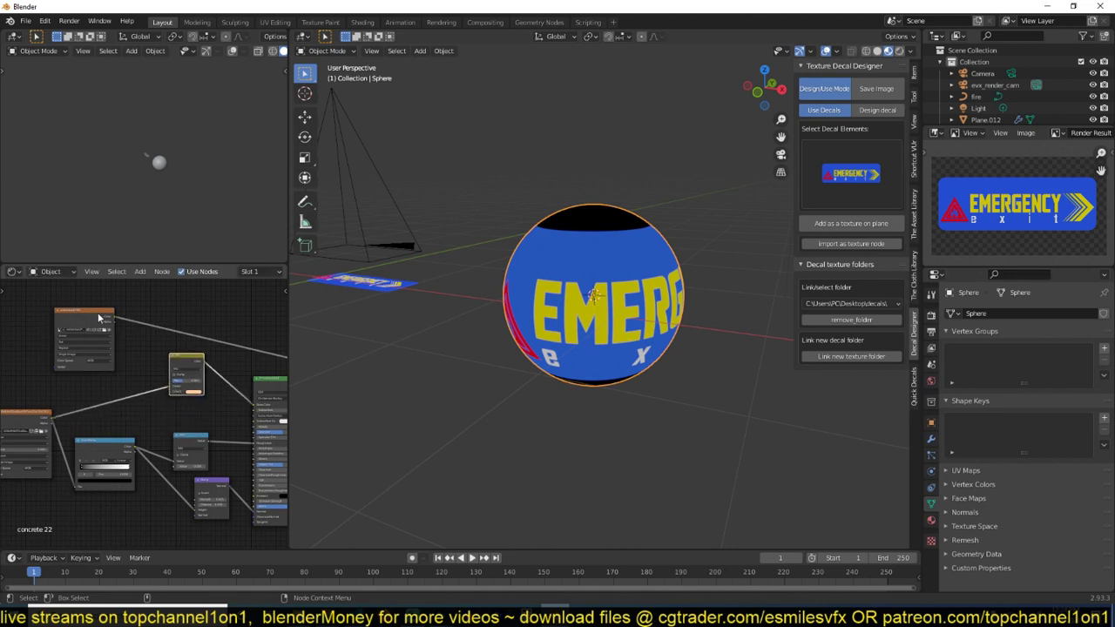
click(113, 323)
drag(189, 363, 151, 382)
key(shift+d)
click(201, 341)
drag(114, 326, 190, 373)
scroll(179, 362, up, 2)
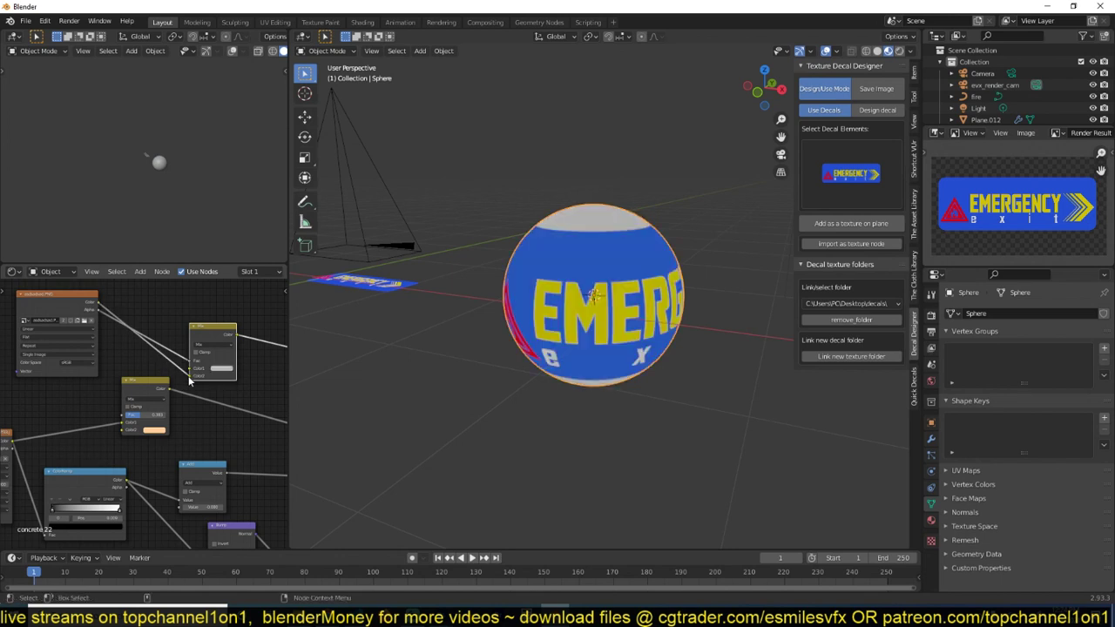
middle_drag(540, 348, 605, 404)
scroll(147, 408, down, 1)
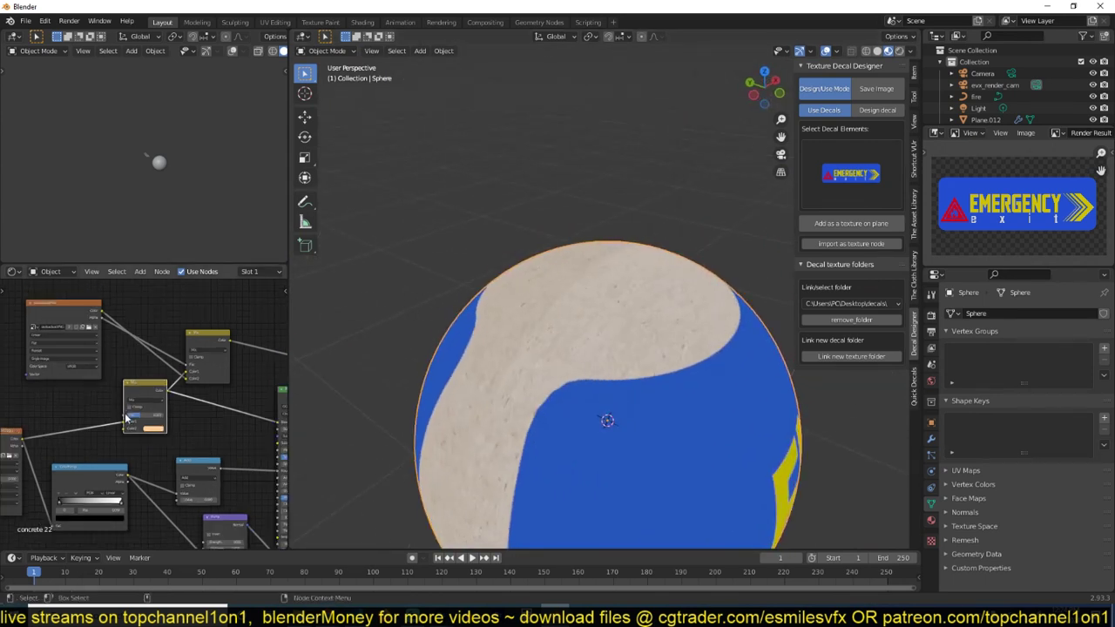
Add Texture Coordinate and Mapping nodes to the decal image and raise the mapping scale so the sign repeats around the sphere
middle_drag(150, 413, 206, 418)
click(121, 308)
key(ctrl+t)
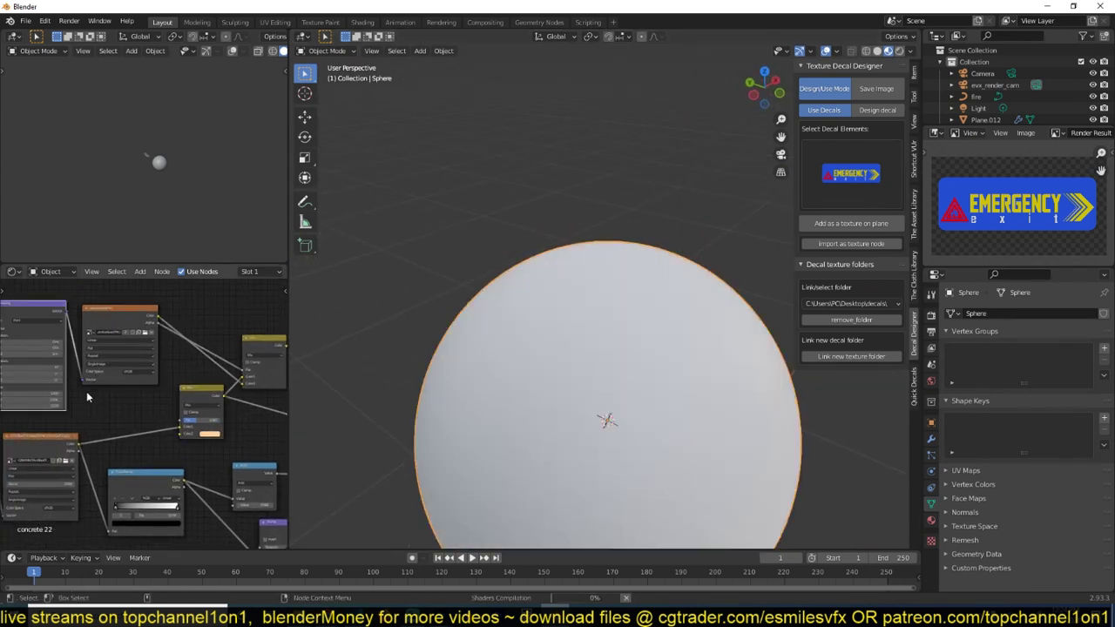
middle_drag(73, 401, 155, 386)
drag(129, 378, 347, 382)
middle_drag(346, 381, 524, 302)
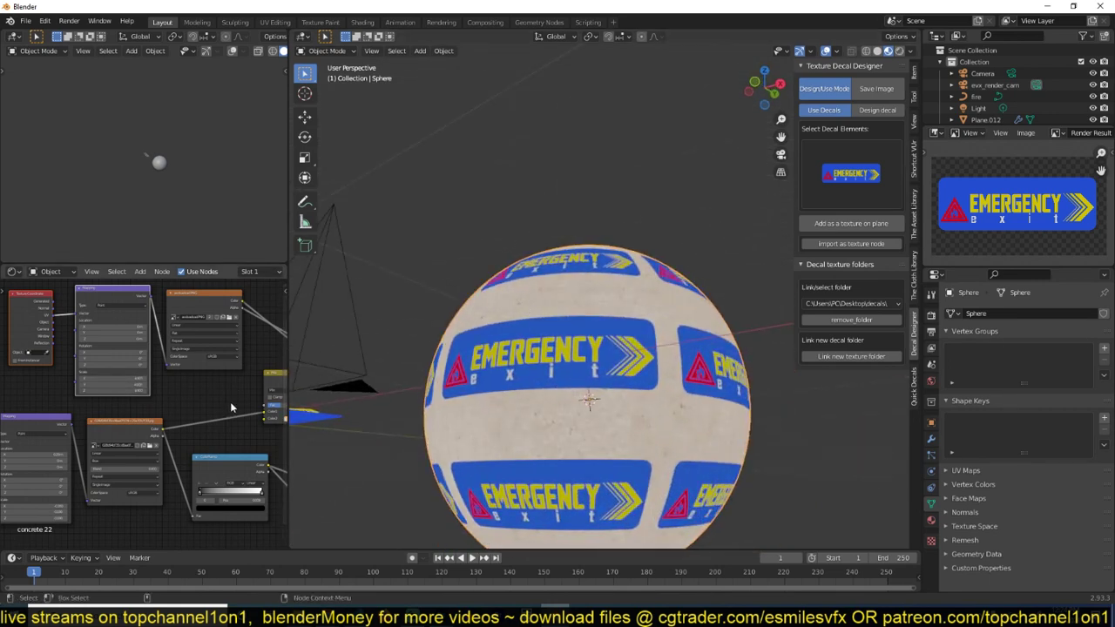
Connect the decal Mix node's colour output to the Base Color of the Principled BSDF
middle_drag(230, 401, 93, 387)
middle_drag(190, 374, 163, 390)
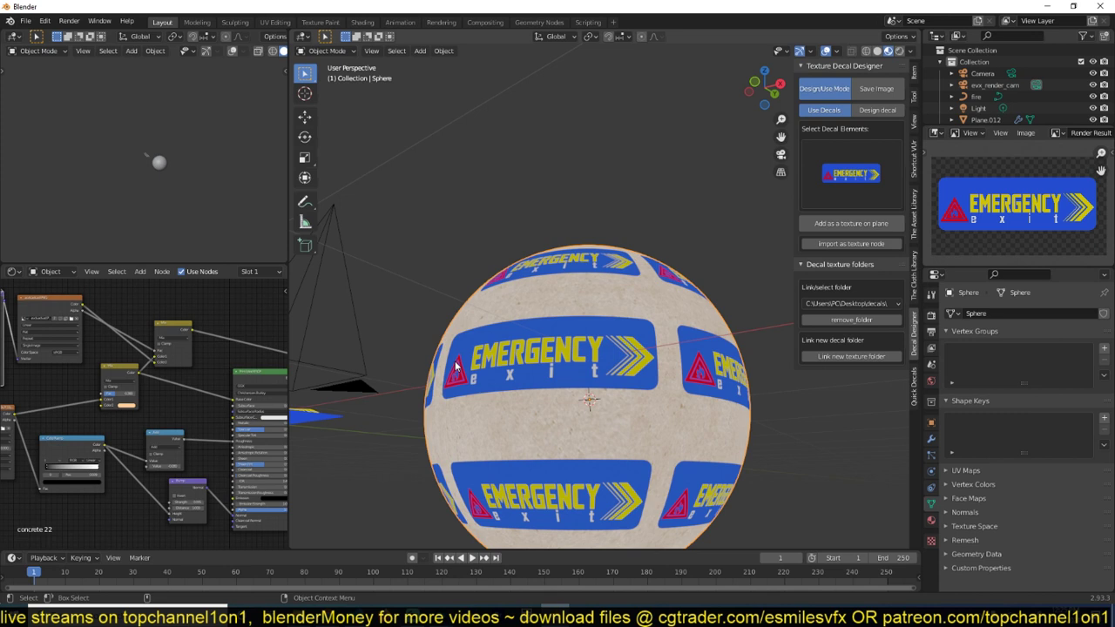
drag(190, 329, 233, 401)
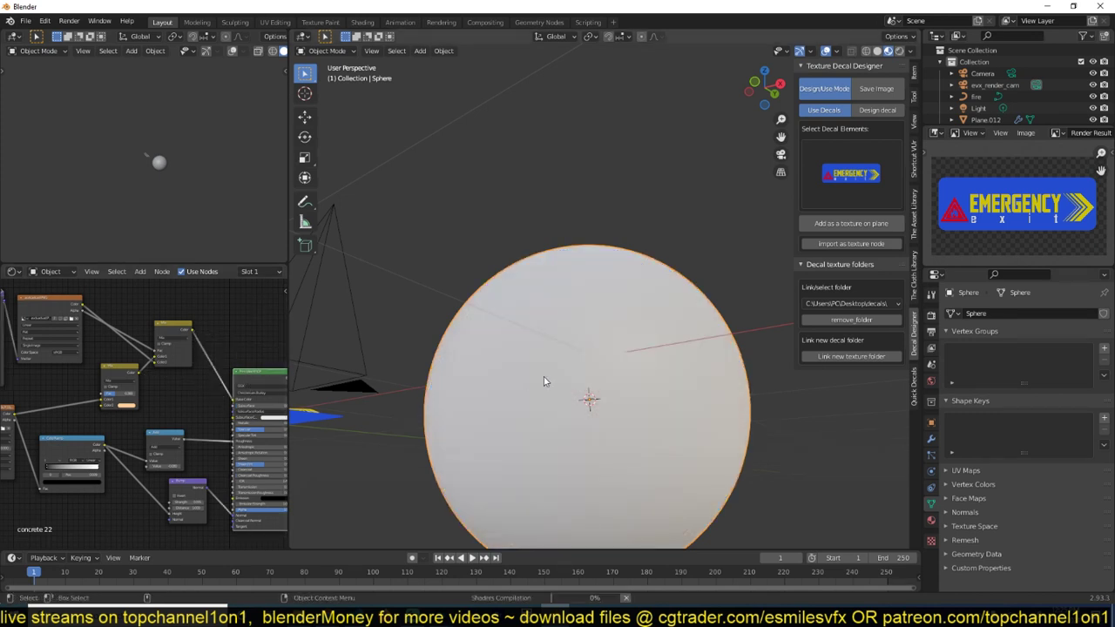
middle_drag(542, 398, 513, 380)
scroll(139, 369, down, 3)
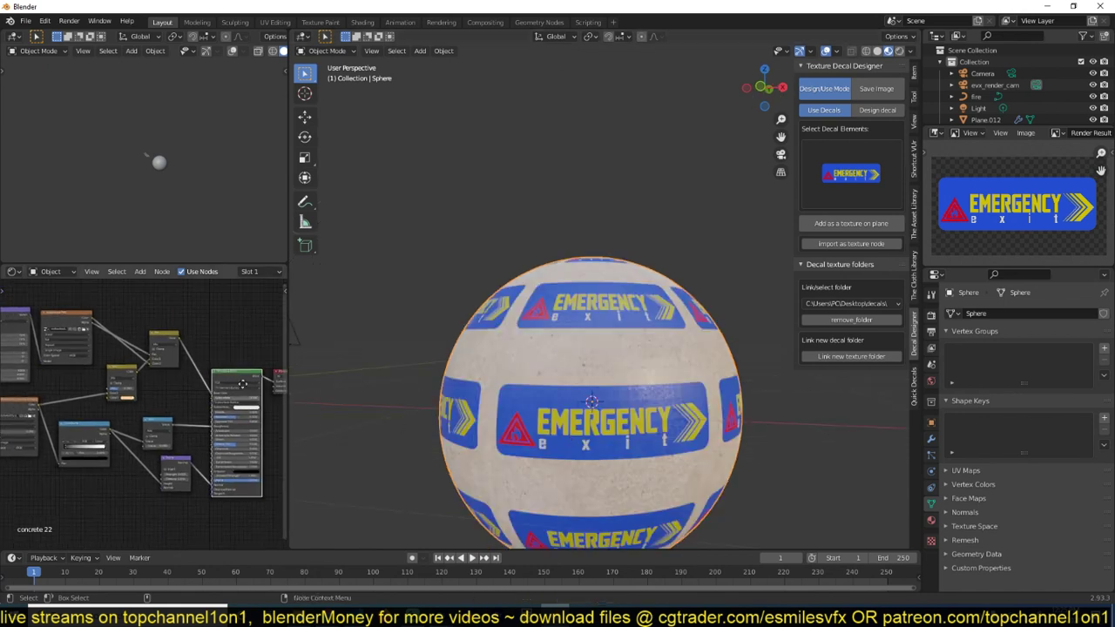
Connect the decal image's alpha to the Principled BSDF Alpha and set the material's blend mode to Alpha Blend
middle_drag(187, 365, 184, 335)
drag(87, 297, 233, 385)
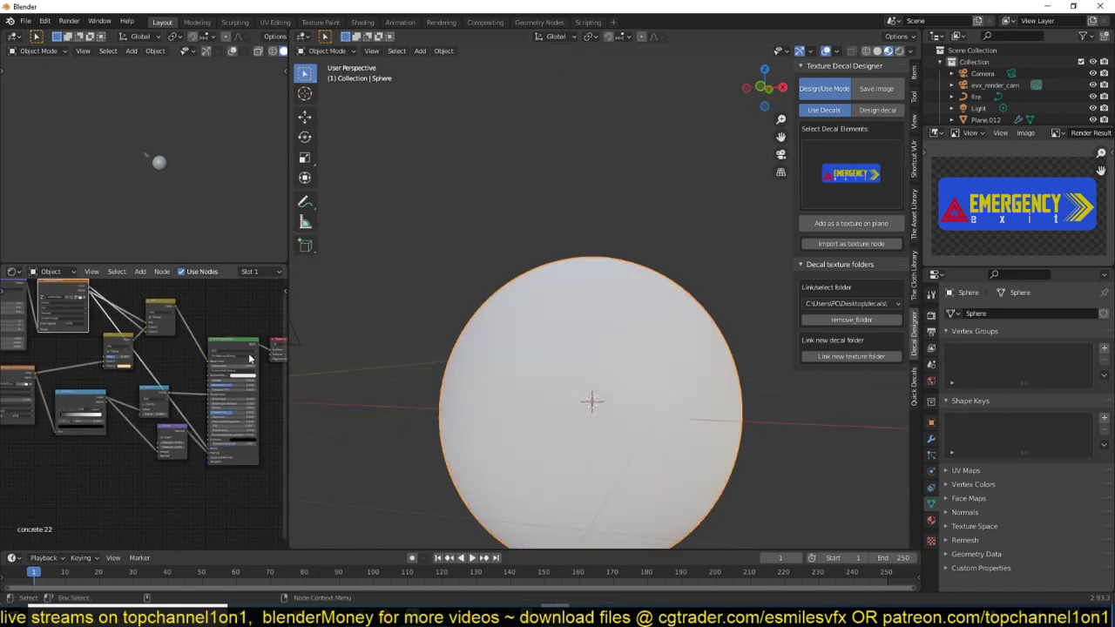
click(931, 520)
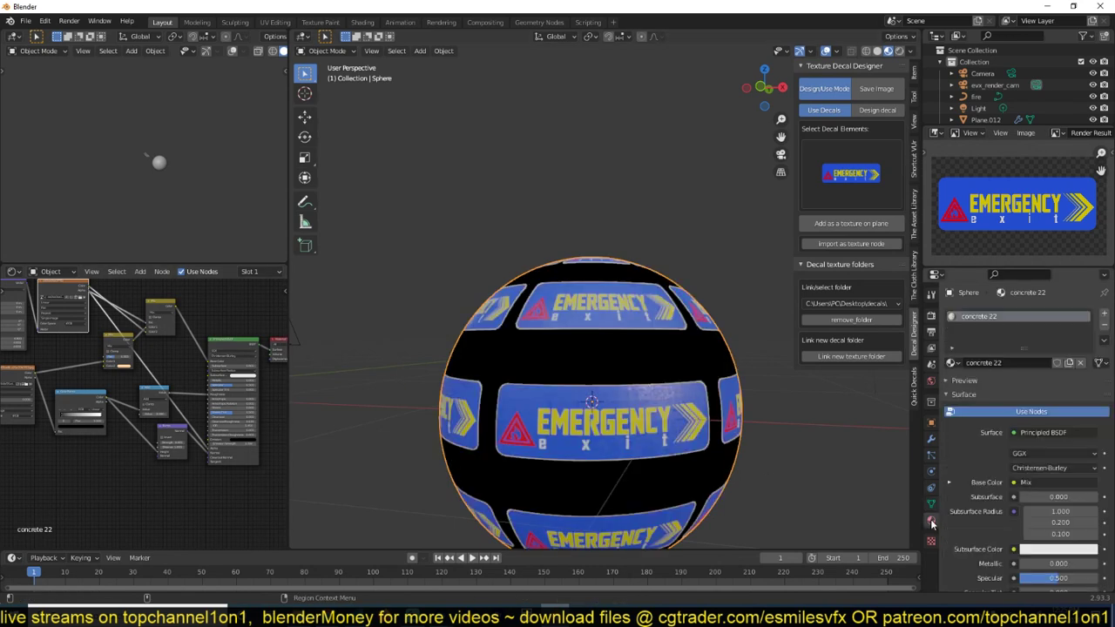
scroll(998, 558, down, 8)
scroll(997, 562, down, 4)
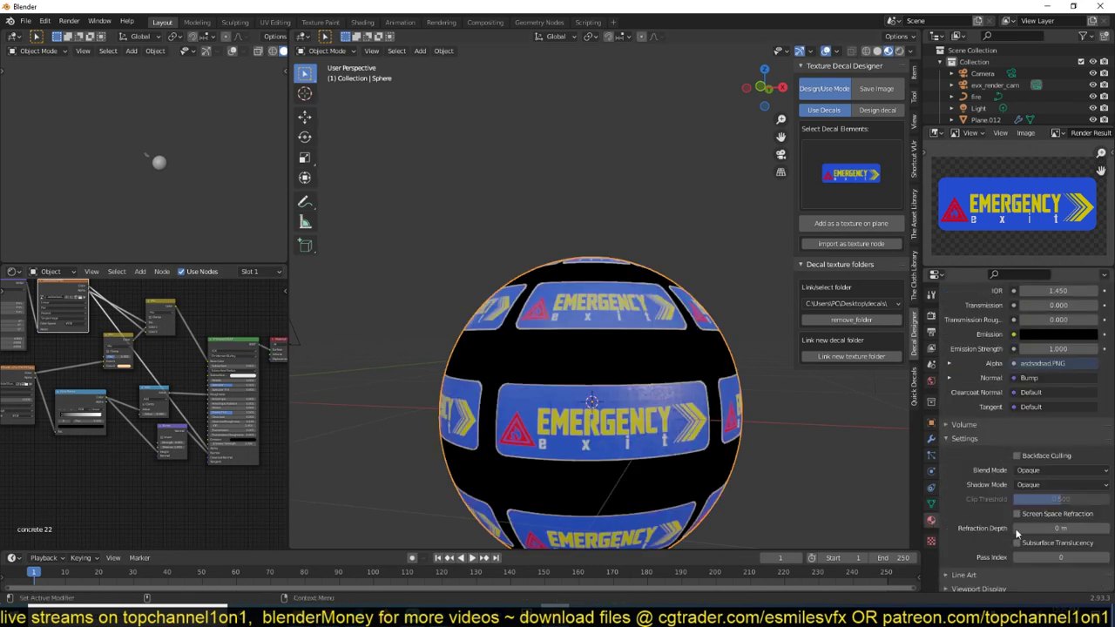
click(1046, 471)
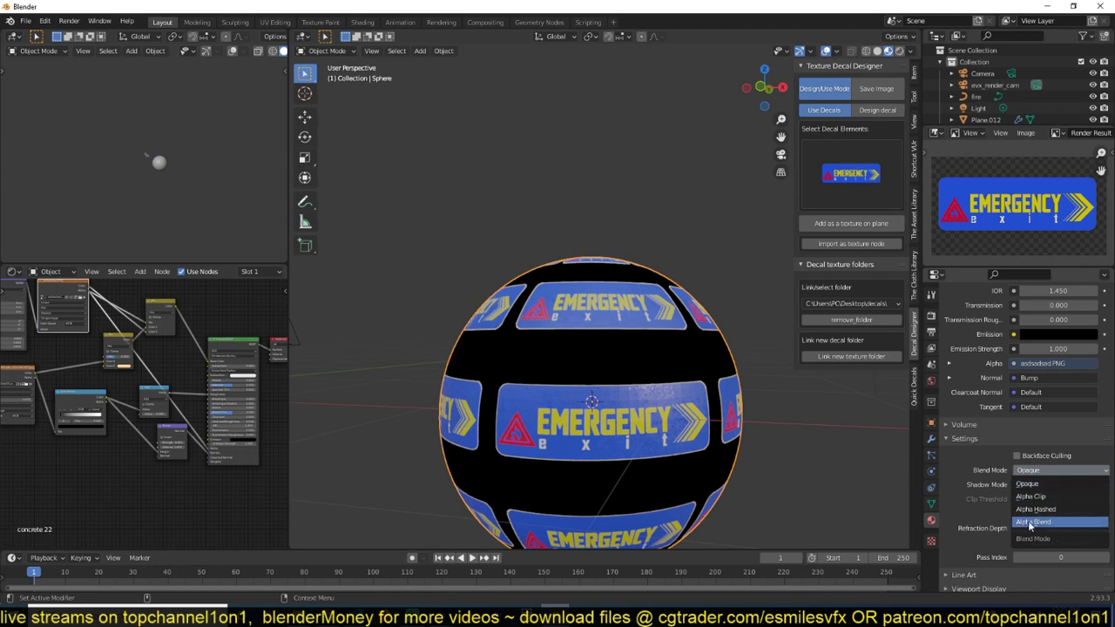
click(1033, 521)
Delete the textured sphere and select the blue rounded background of the original emergency exit sign
middle_drag(828, 429, 567, 346)
key(Delete)
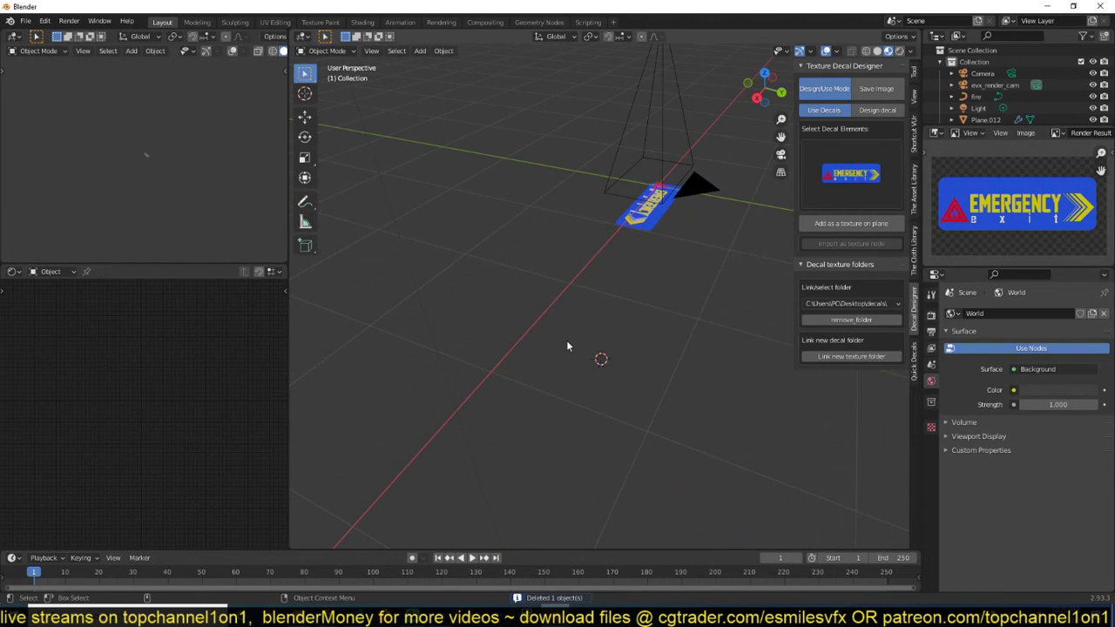
key(KP_7)
shift+middle_drag(566, 346, 682, 308)
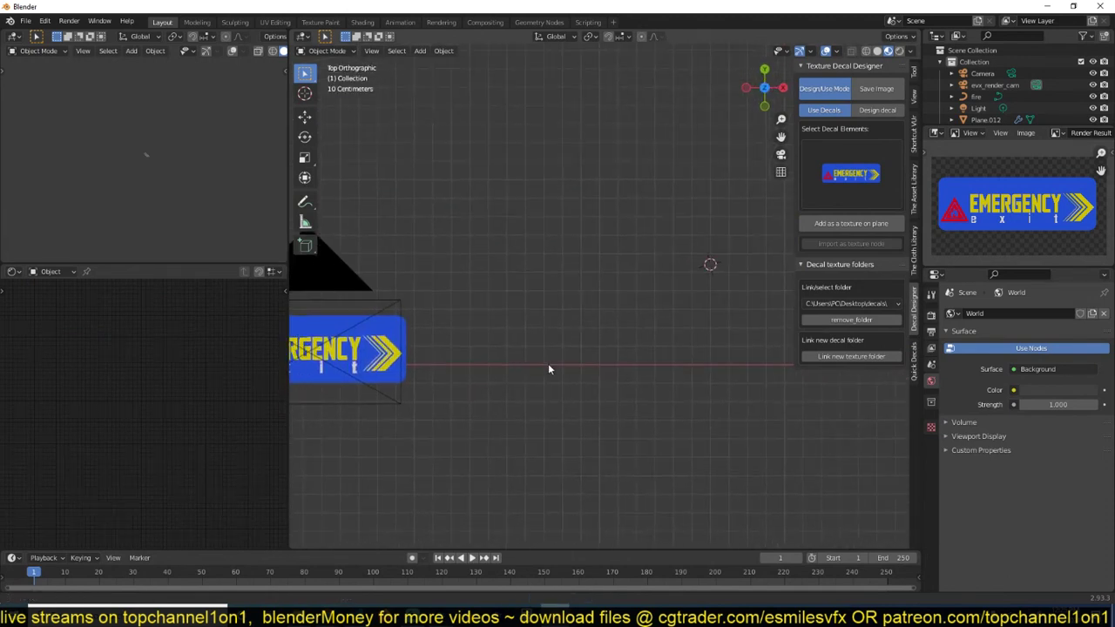
shift+middle_drag(549, 369, 710, 361)
click(546, 345)
middle_drag(542, 352, 530, 291)
scroll(639, 414, up, 3)
shift+middle_drag(523, 416, 655, 404)
click(654, 397)
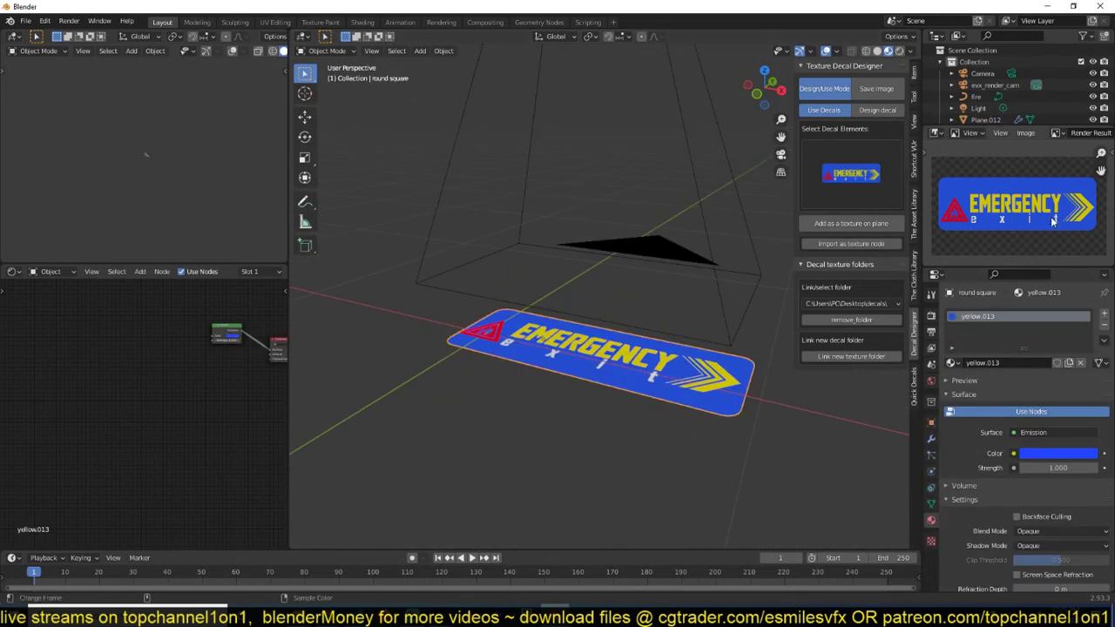
middle_drag(627, 362, 643, 393)
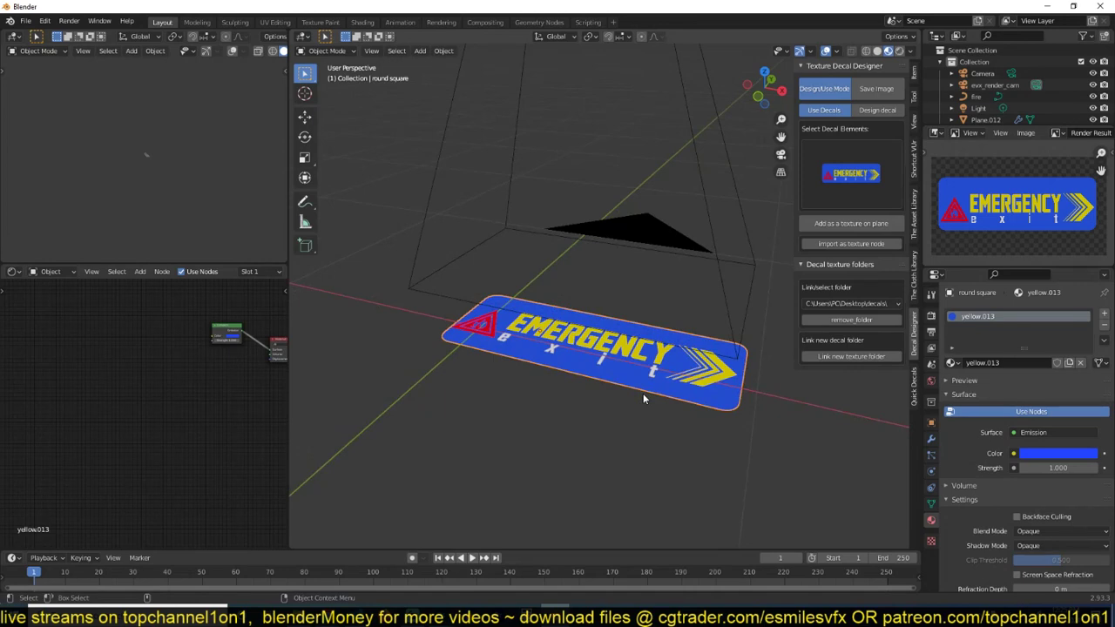
Replace the yellow EMERGENCY text on the sign with "LAB AX40-1"
key(KP_7)
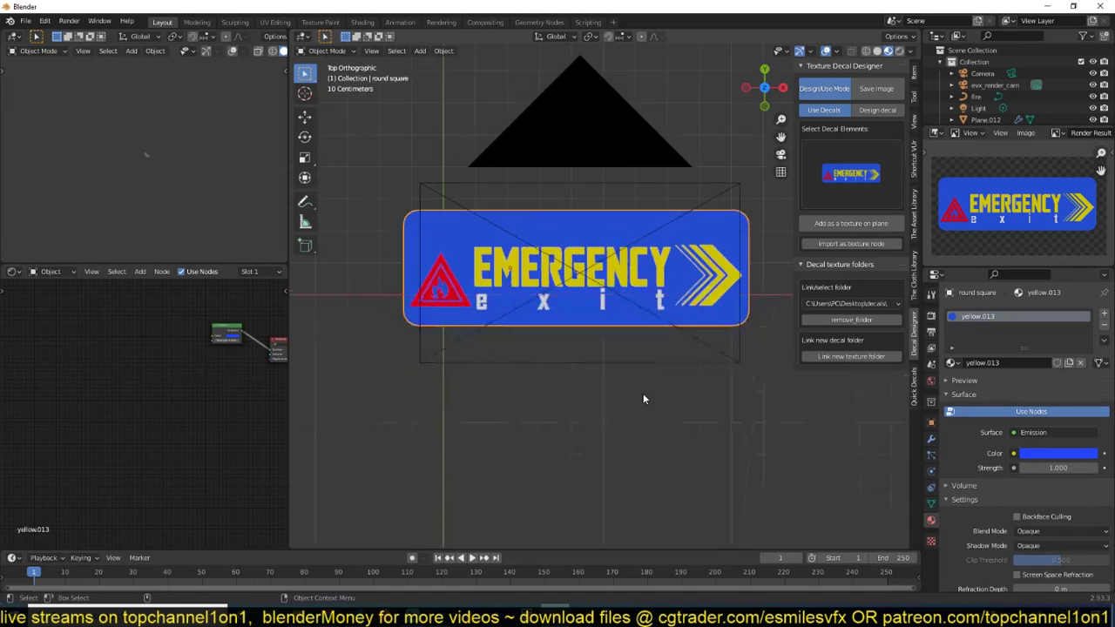
click(669, 271)
scroll(669, 271, up, 3)
click(669, 271)
key(Tab)
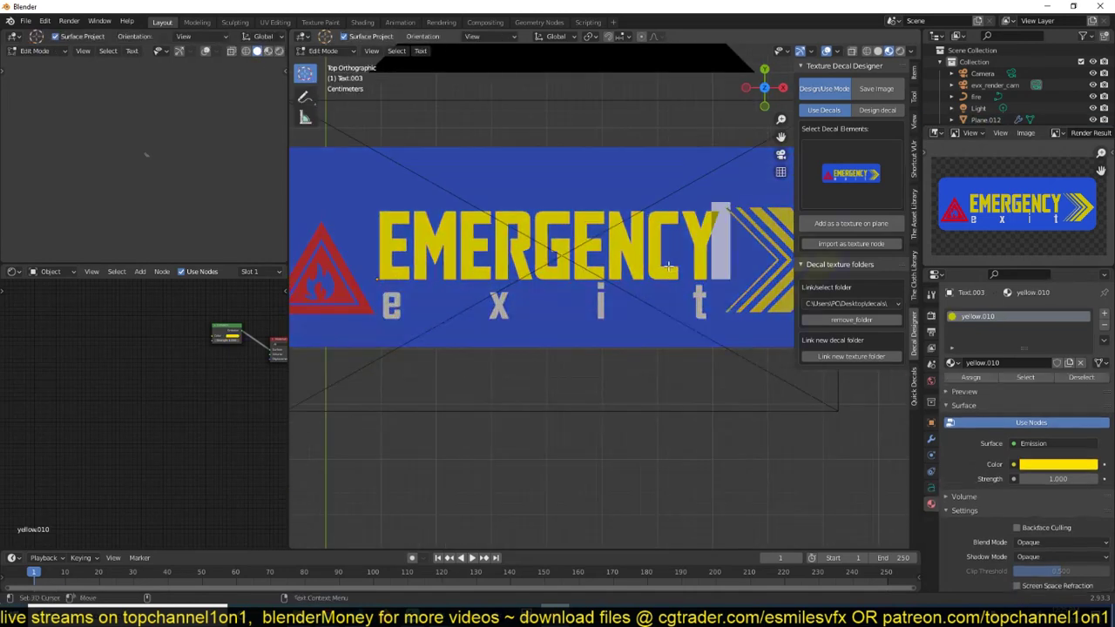
key(ctrl+a)
text(EX)
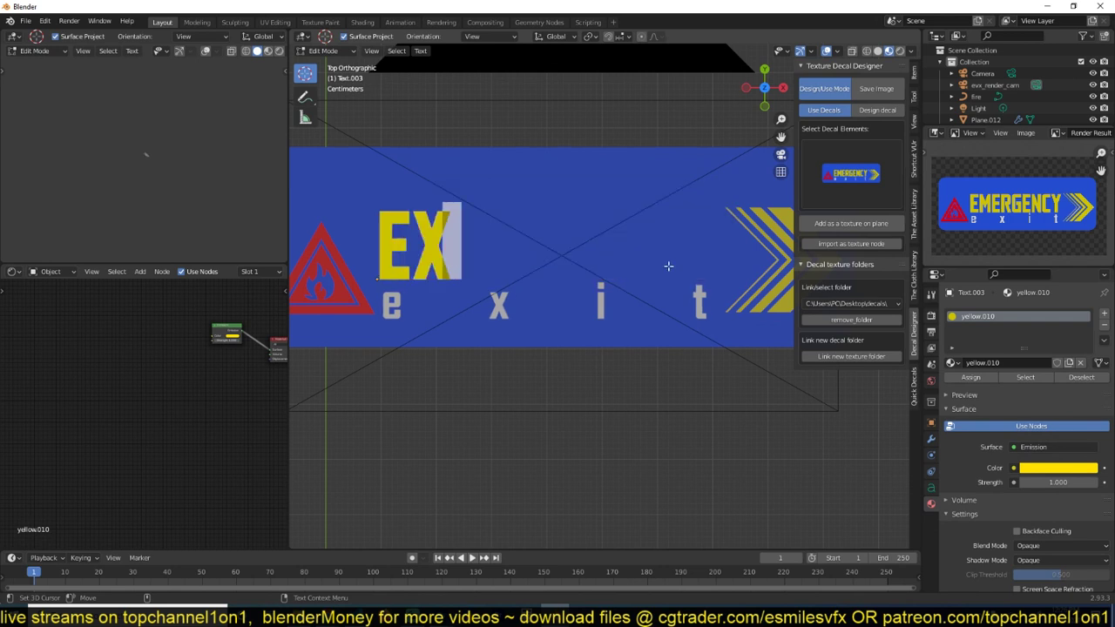
key(BackSpace)
key(BackSpace)
text(LAB Z3SODSF)
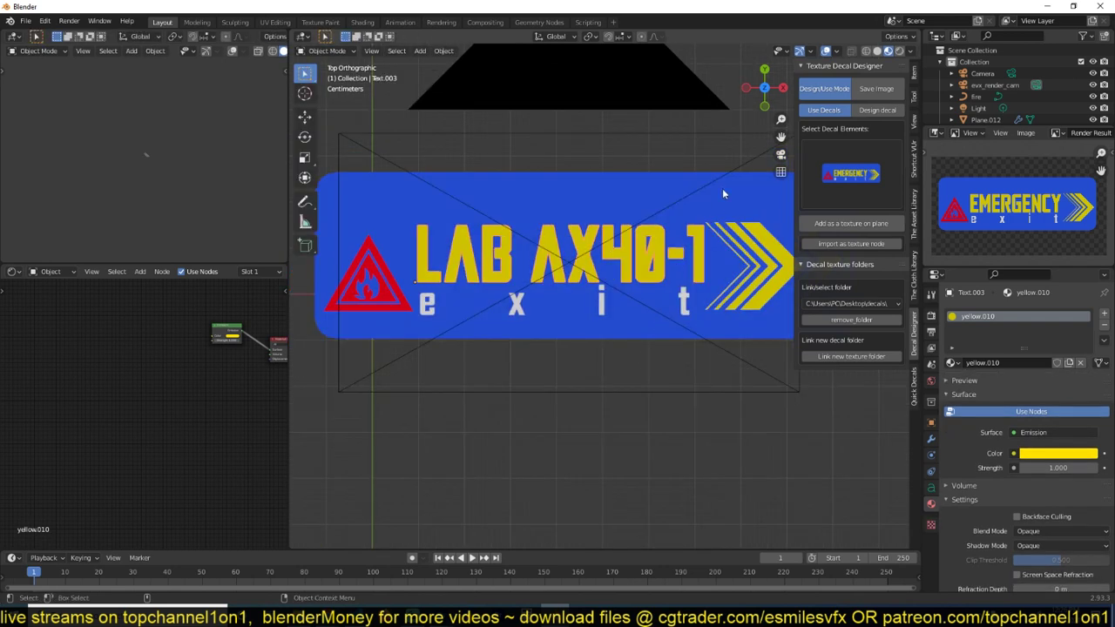
Recolour the sign's rounded background pale pink and its "exit" text black
click(722, 192)
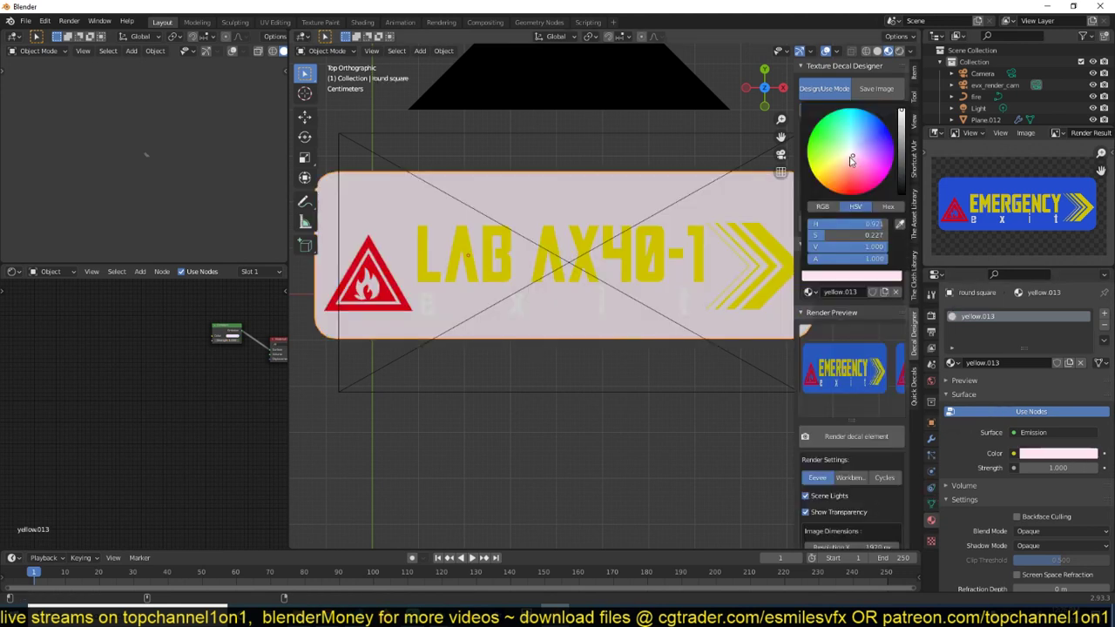
click(589, 311)
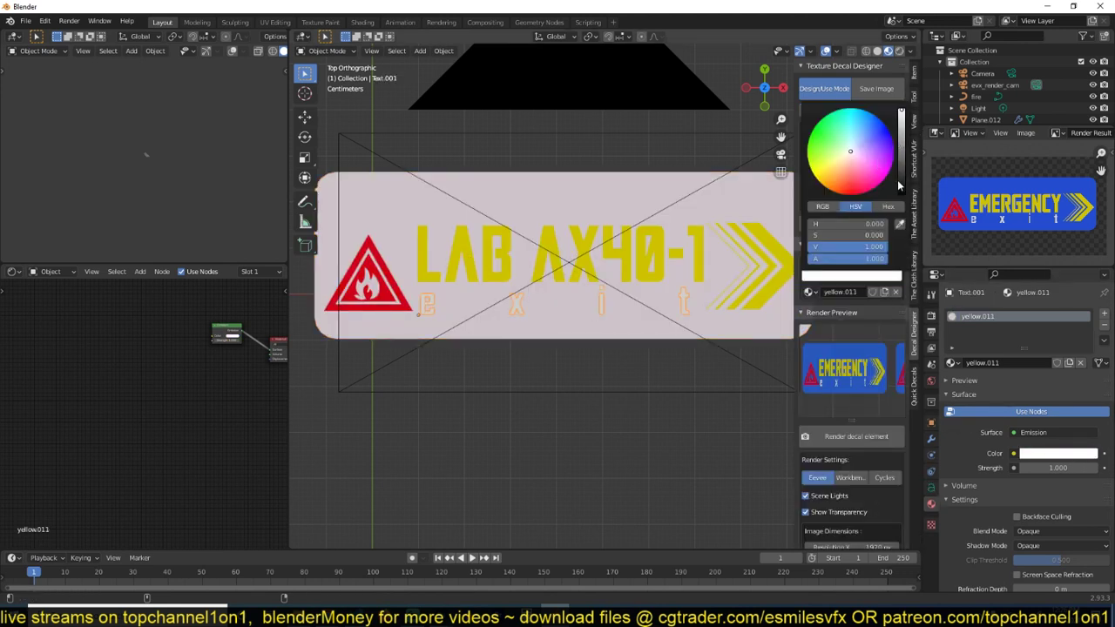
drag(899, 182, 900, 202)
click(718, 298)
scroll(697, 304, down, 3)
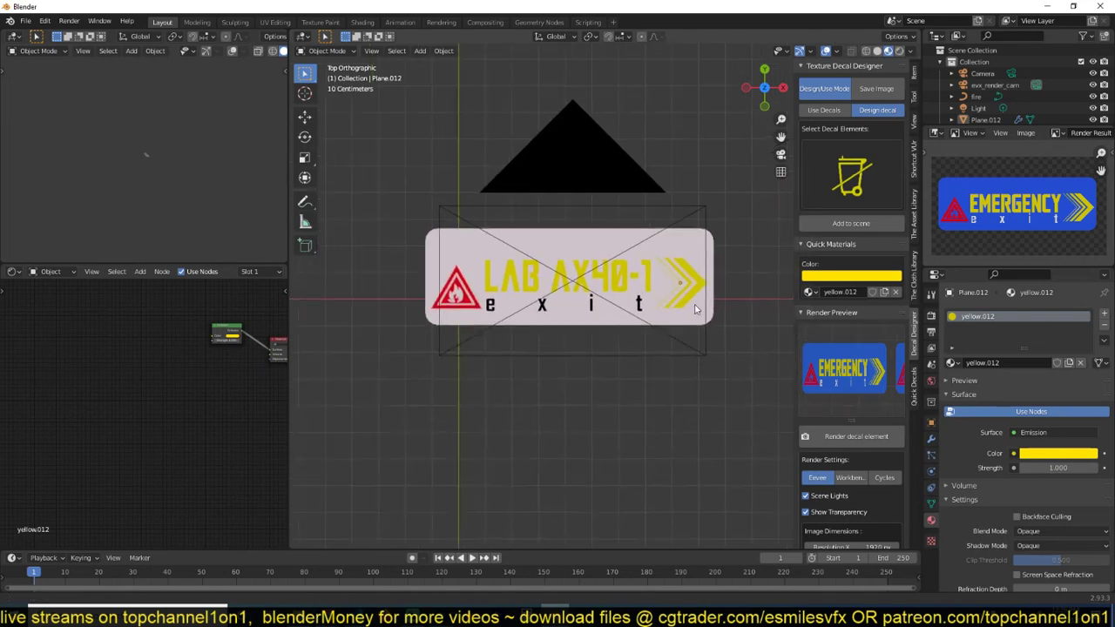
Delete the existing render camera that frames the sign
middle_drag(695, 309, 615, 328)
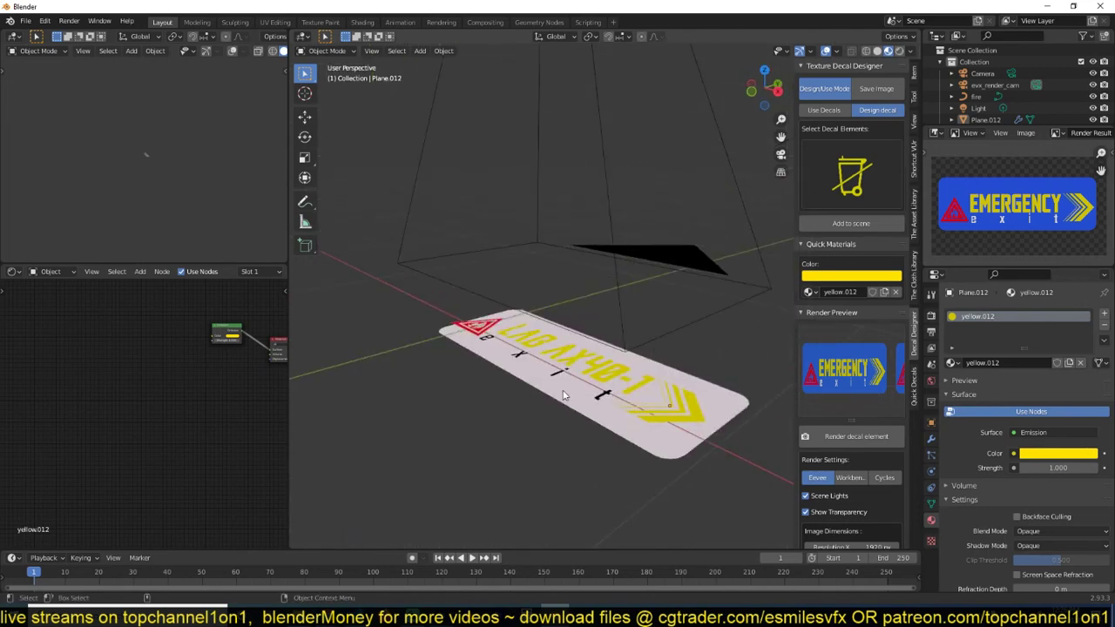
key(KP_0)
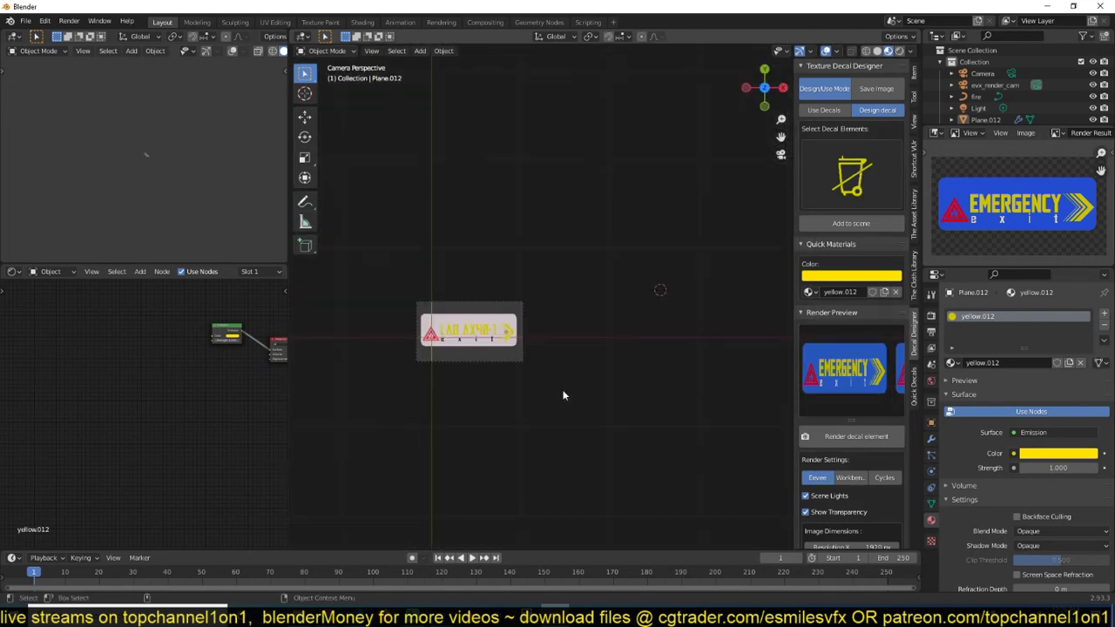
scroll(544, 392, up, 4)
shift+middle_drag(531, 391, 689, 360)
key(x)
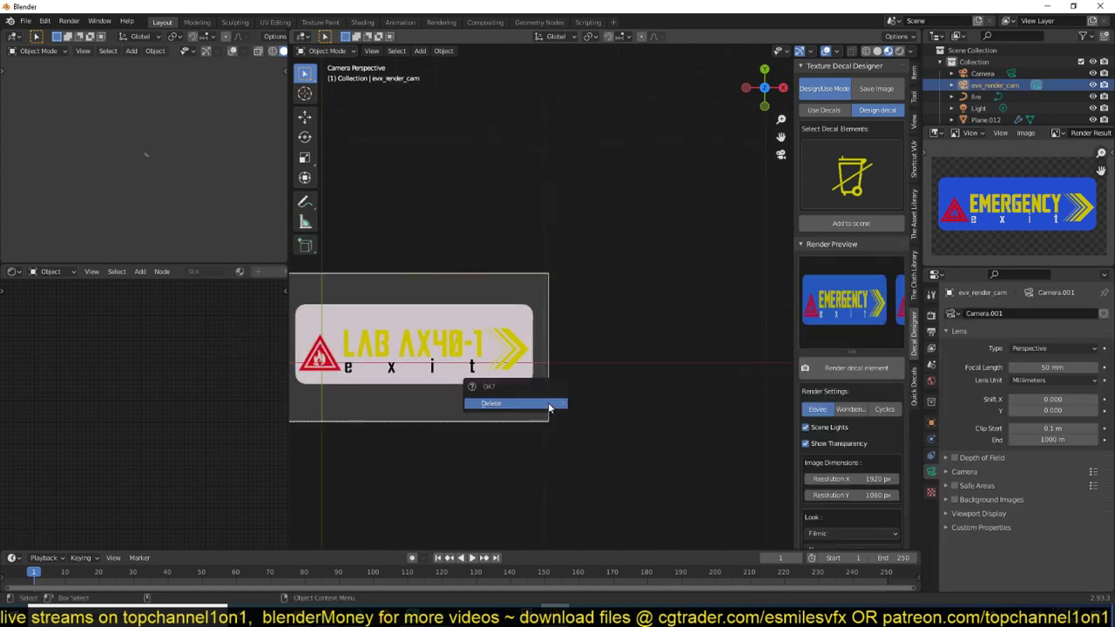
click(540, 402)
middle_drag(533, 405, 551, 333)
scroll(580, 376, down, 8)
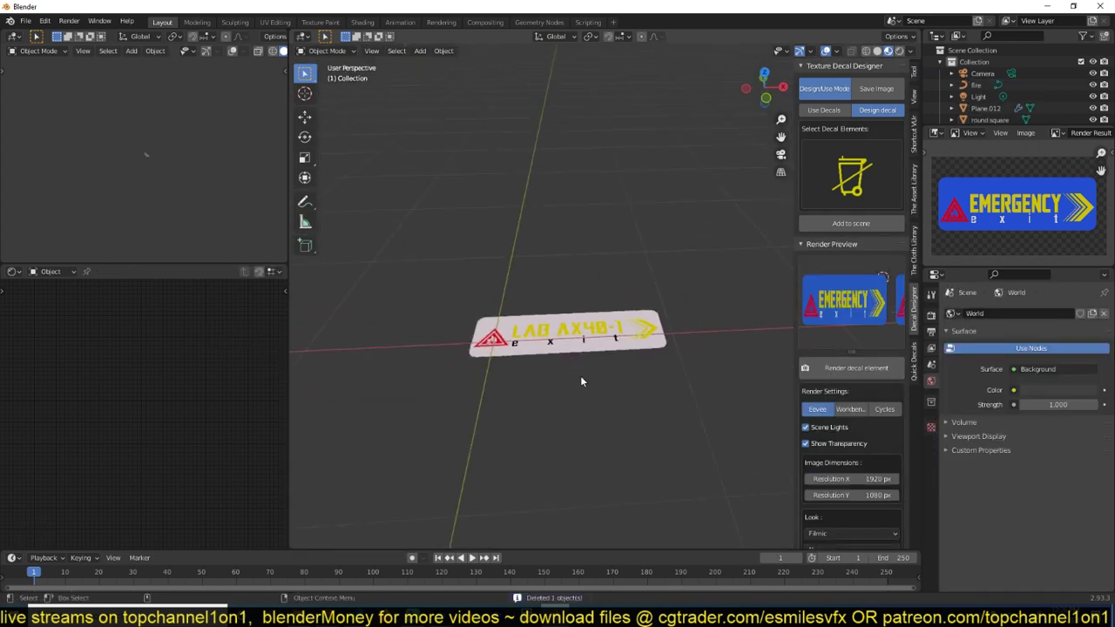
Select all parts of the LAB AX40-1 sign in top view and render them as a decal element
scroll(575, 378, up, 3)
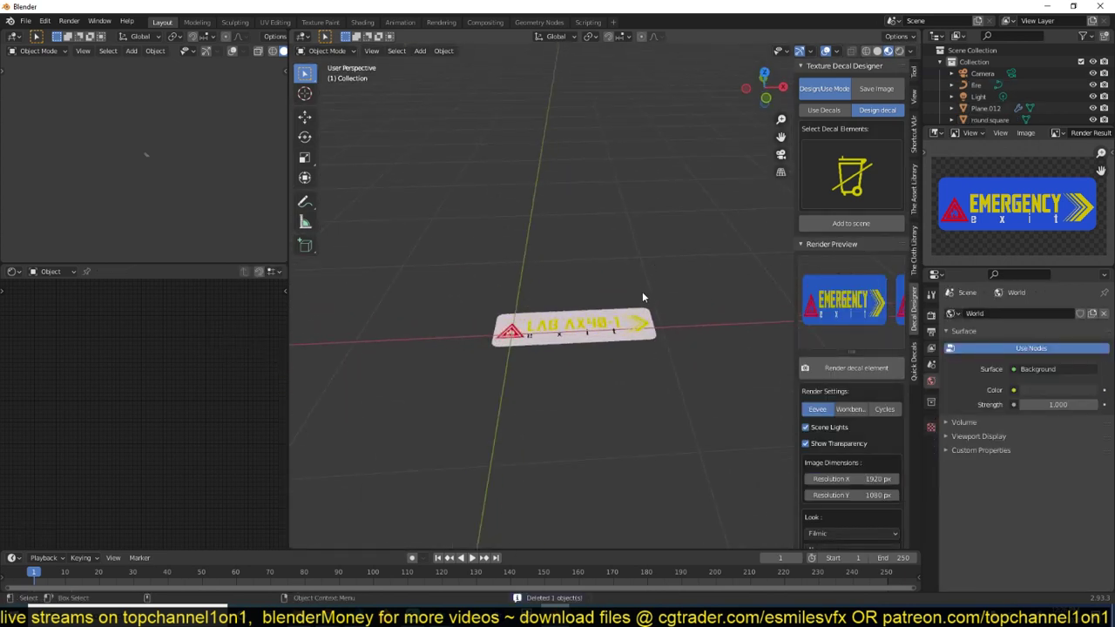
key(KP_7)
scroll(464, 250, up, 4)
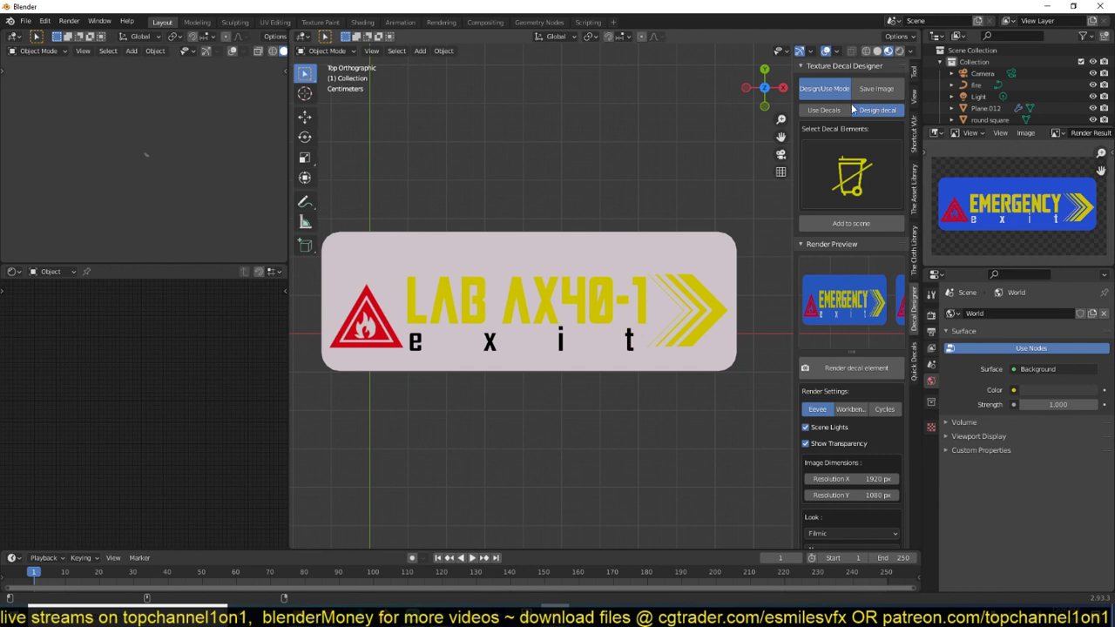
scroll(850, 288, down, 2)
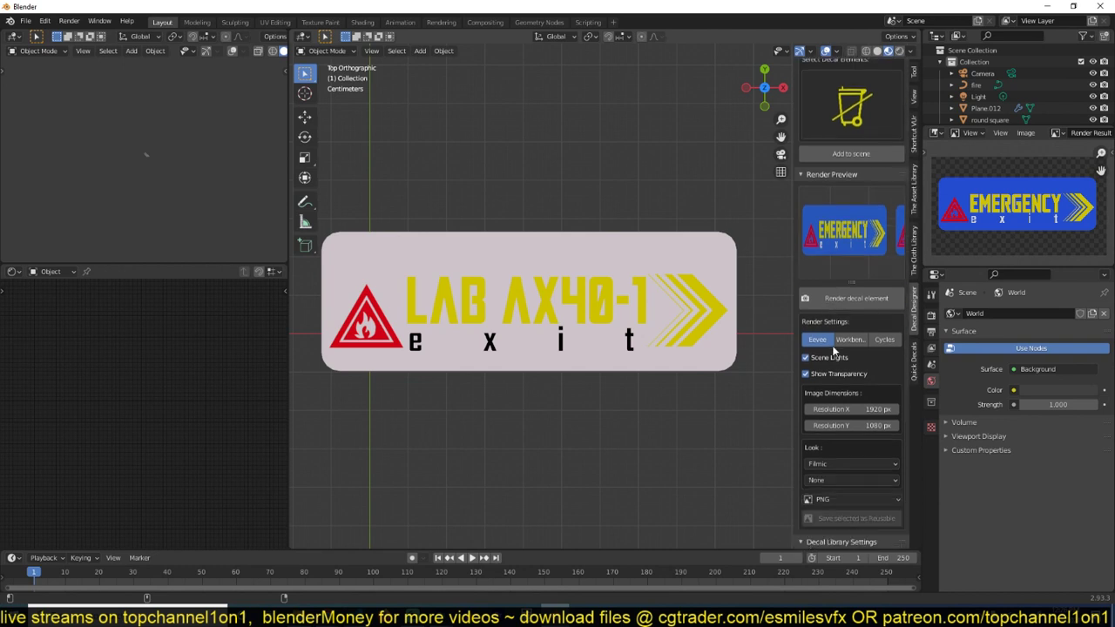
click(875, 299)
scroll(662, 267, down, 1)
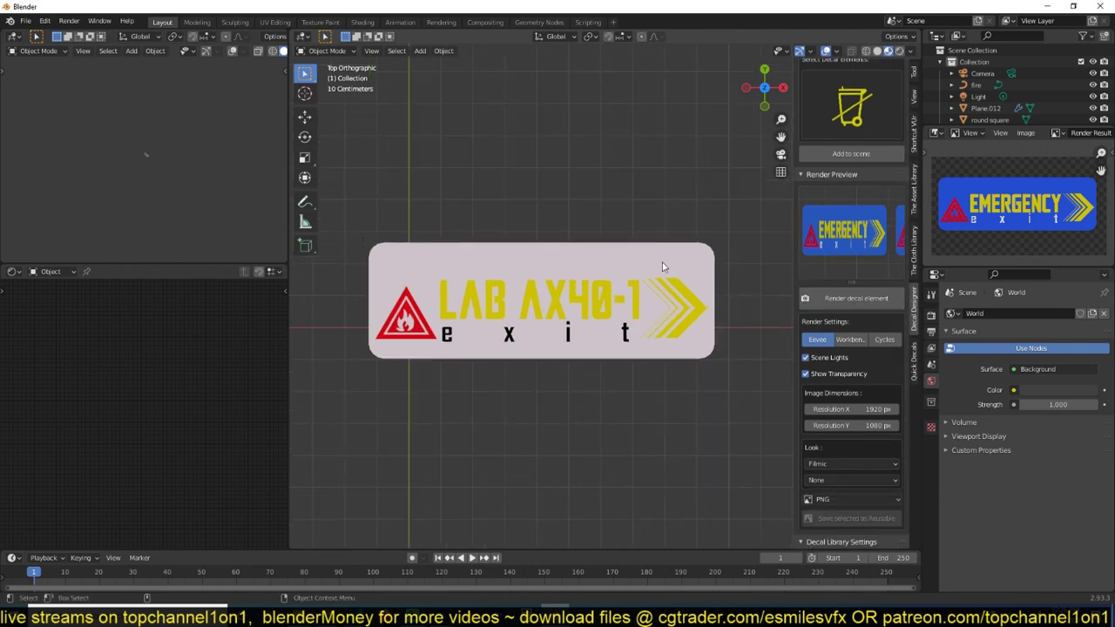
click(528, 273)
drag(360, 213, 725, 390)
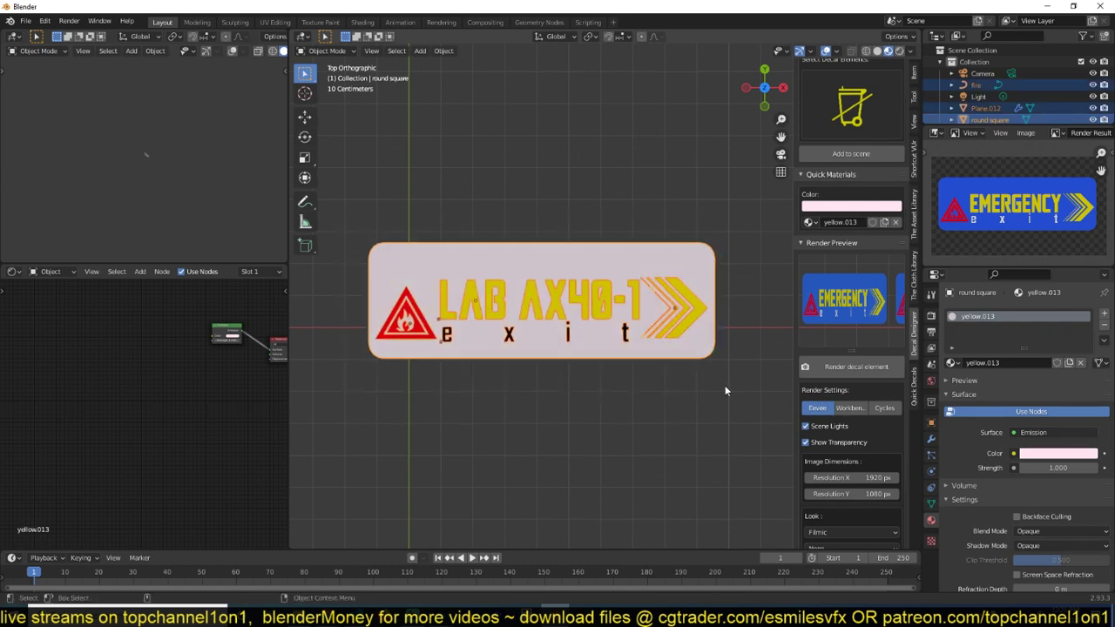
click(848, 370)
Move the new render camera so its frame covers the whole sign, and render the selected sign parts again
shift+middle_drag(544, 357, 682, 324)
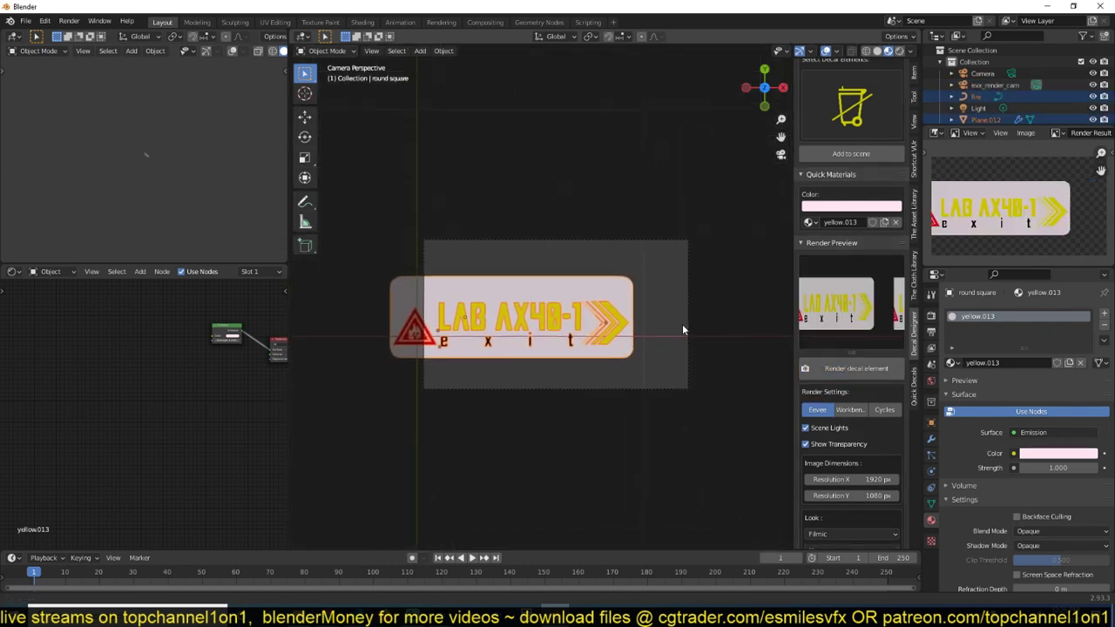
shift+middle_drag(542, 333, 566, 318)
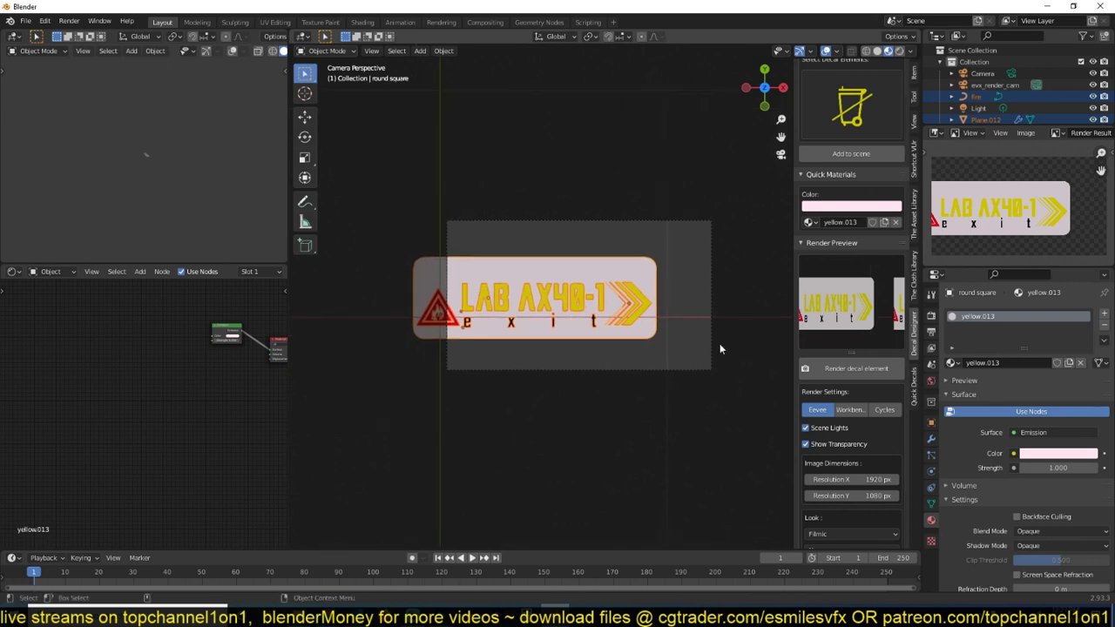
click(719, 349)
key(g)
click(698, 354)
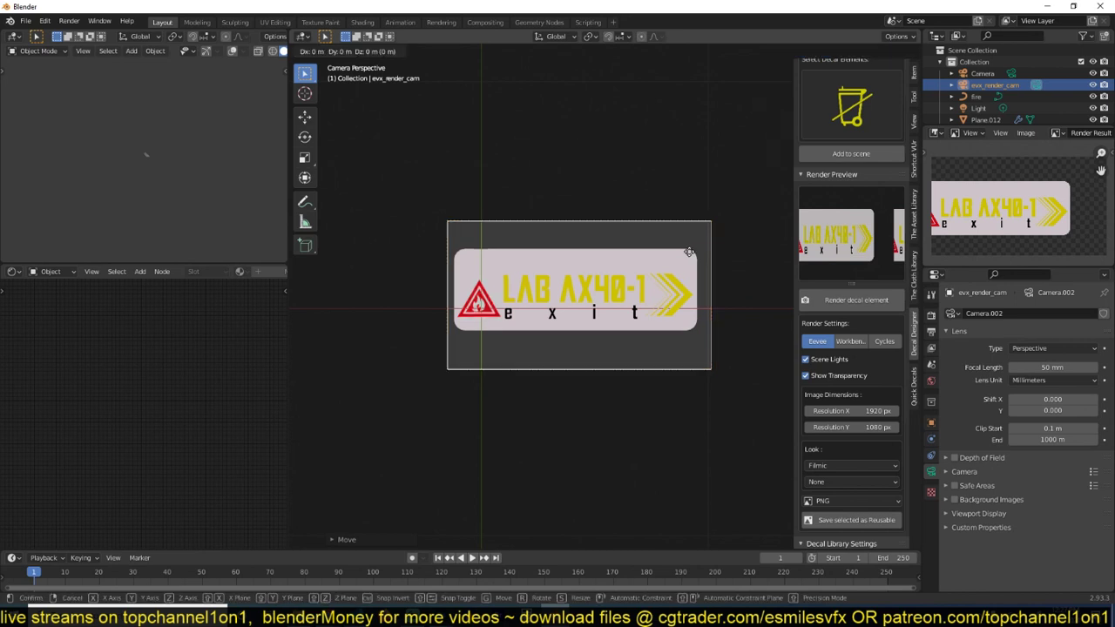
drag(695, 246, 458, 349)
click(897, 300)
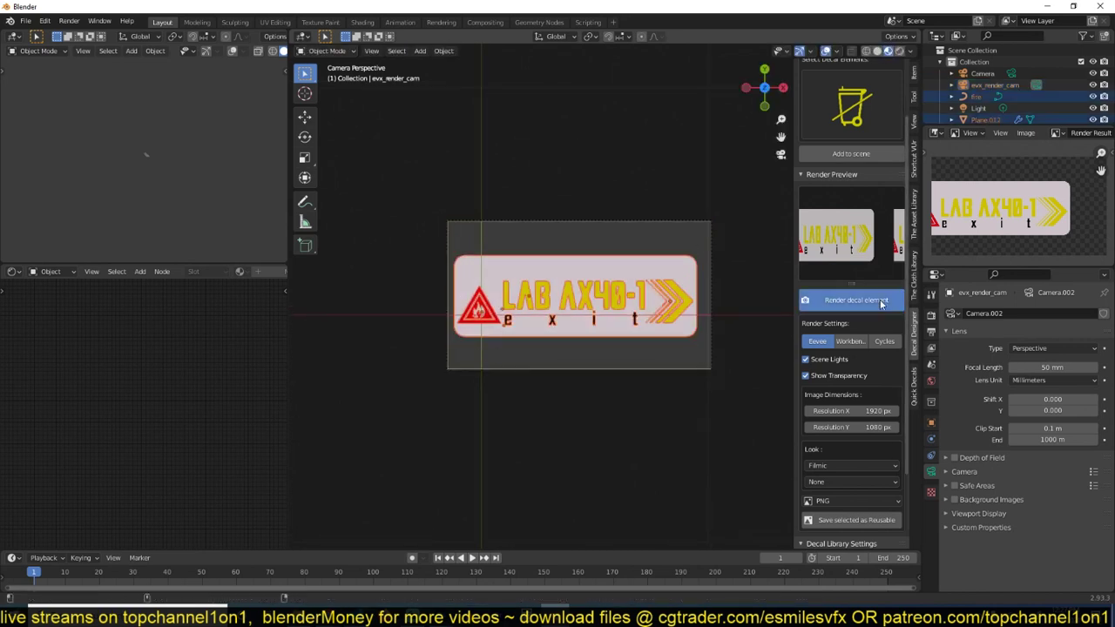
Recolour the sign's rounded background near-black and its "exit" text white
click(867, 106)
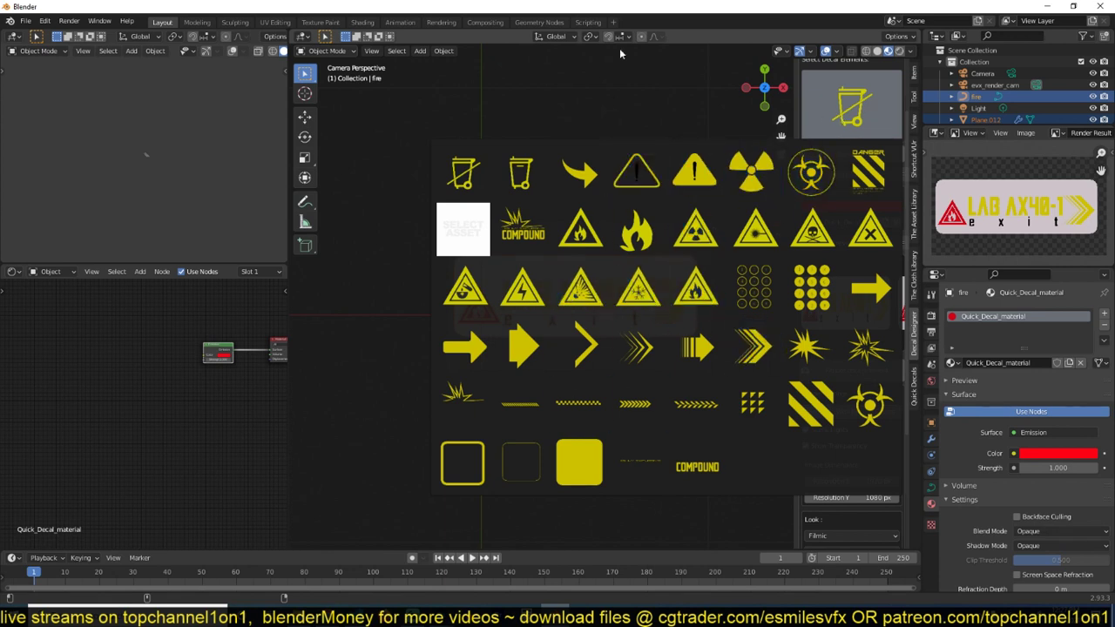
click(708, 348)
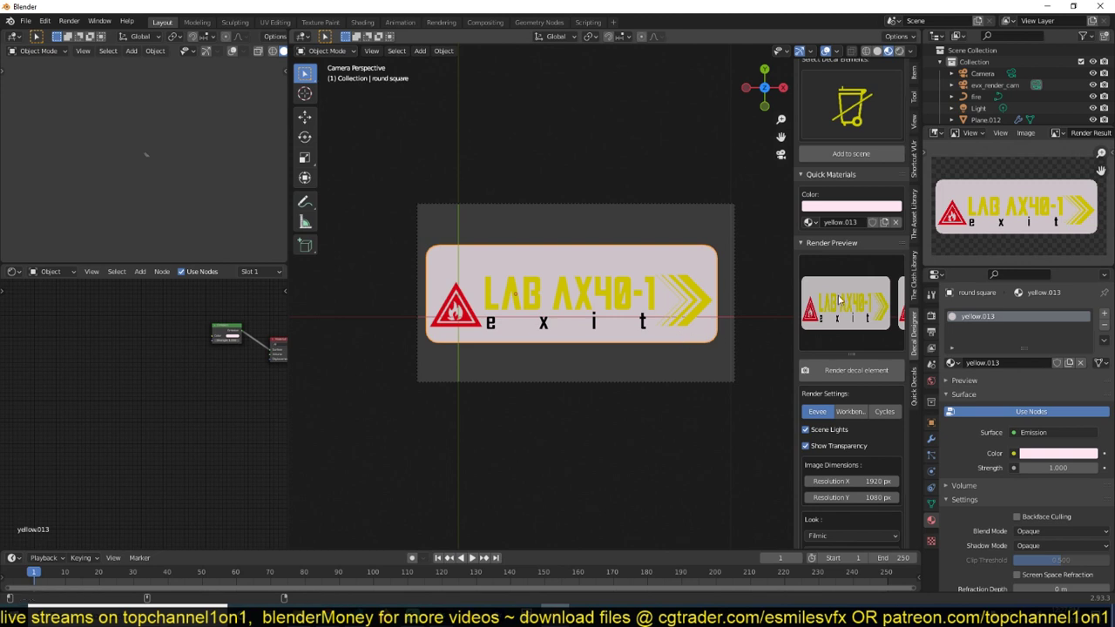
click(854, 207)
drag(906, 76, 902, 122)
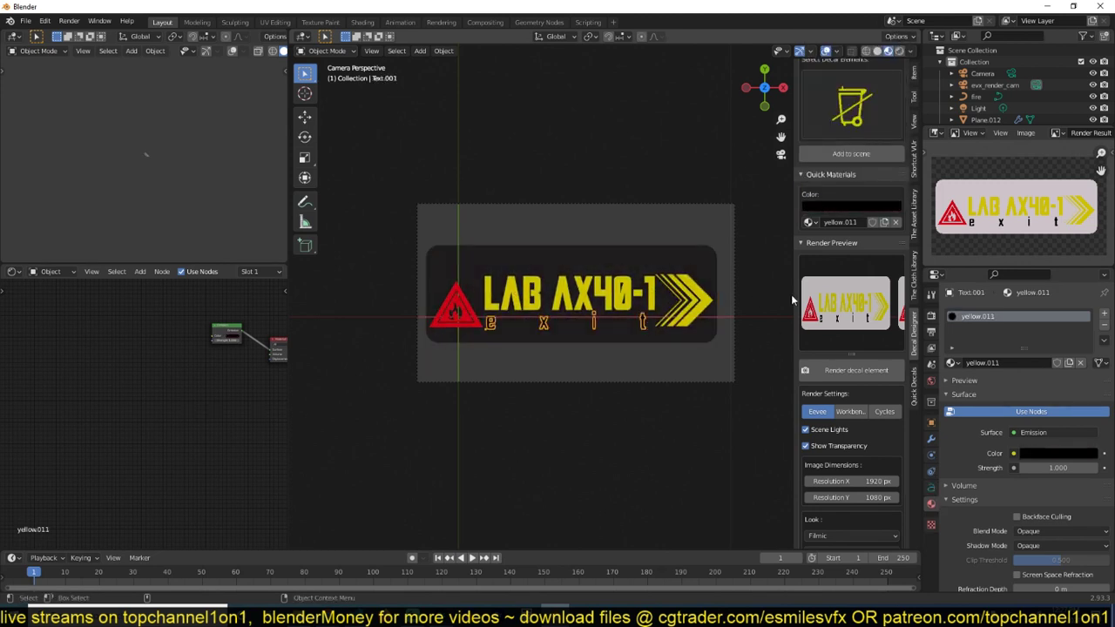
Select all parts of the recoloured sign and examine the option for saving the selection as a reusable element
click(699, 204)
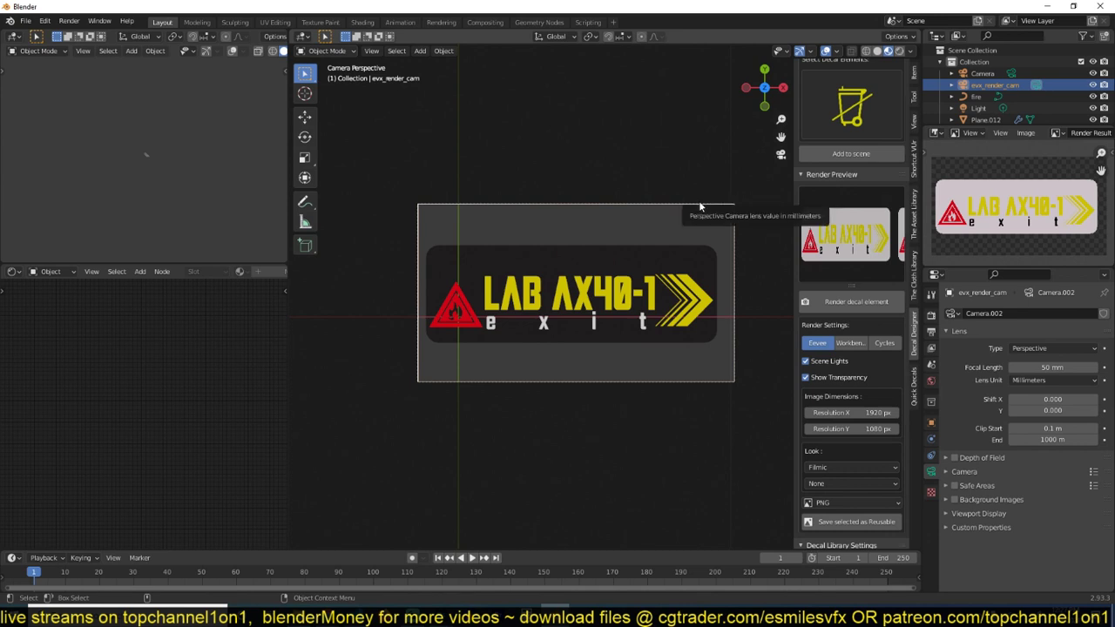
click(682, 251)
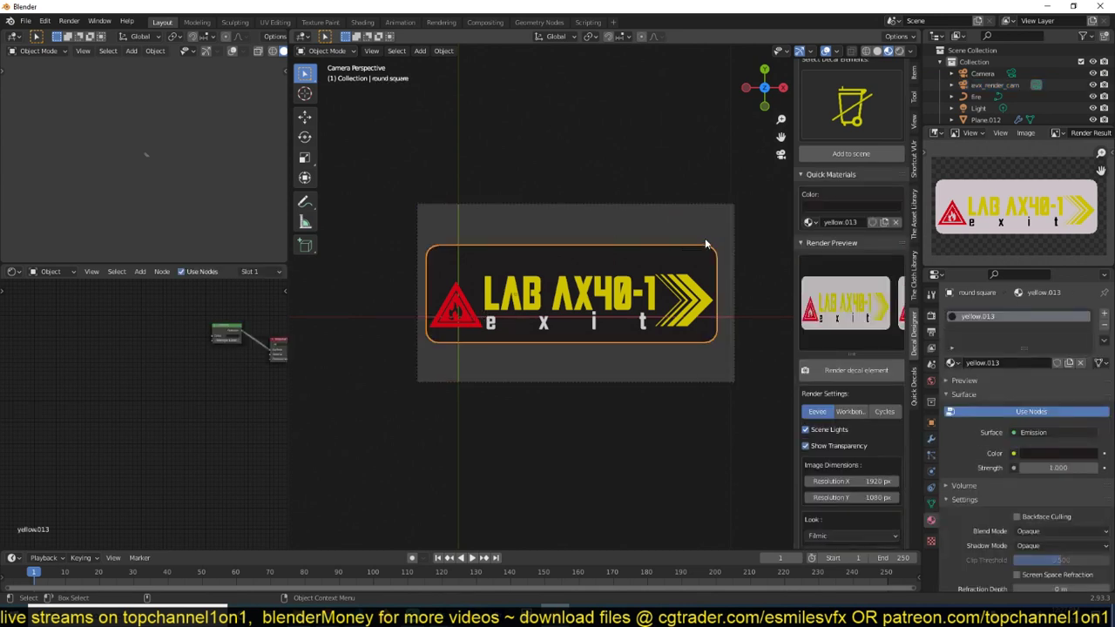
drag(712, 229, 438, 345)
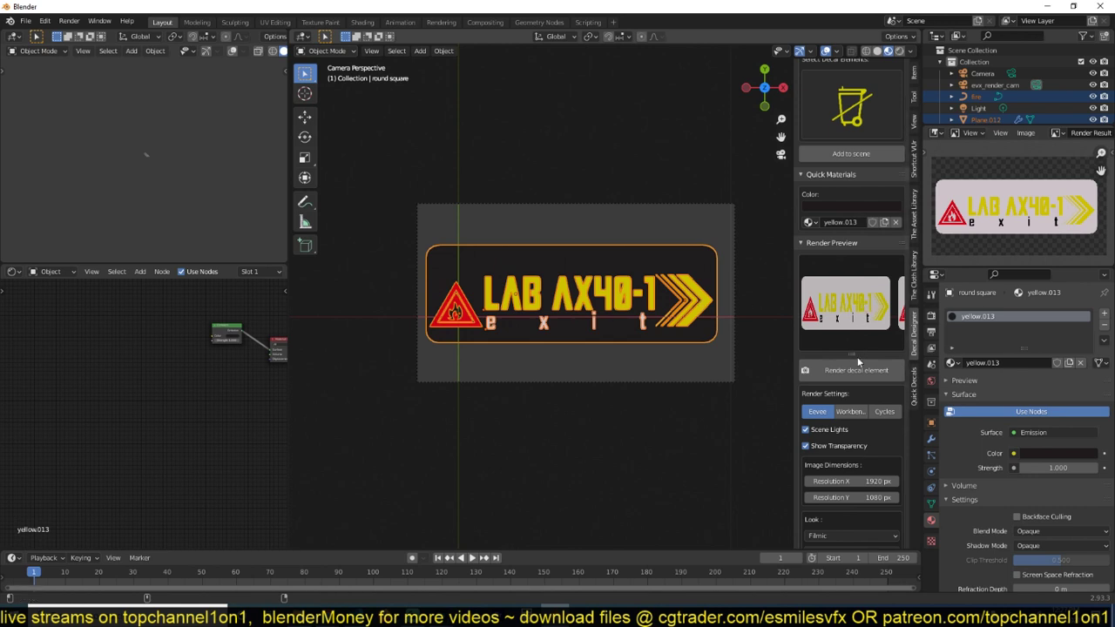
scroll(843, 340, down, 5)
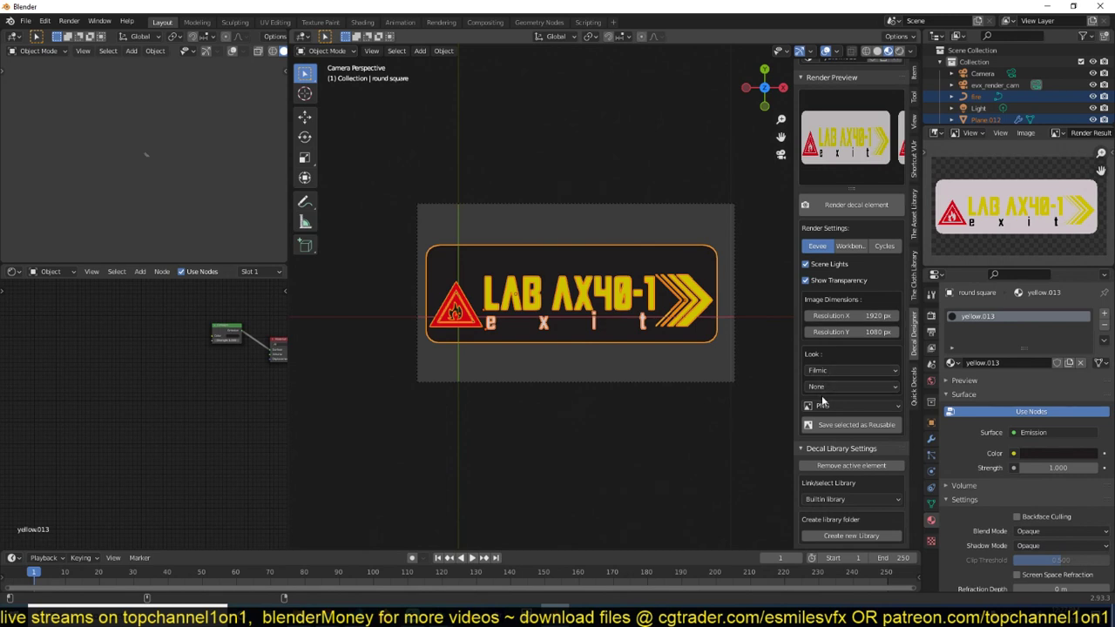
click(871, 426)
scroll(869, 313, up, 6)
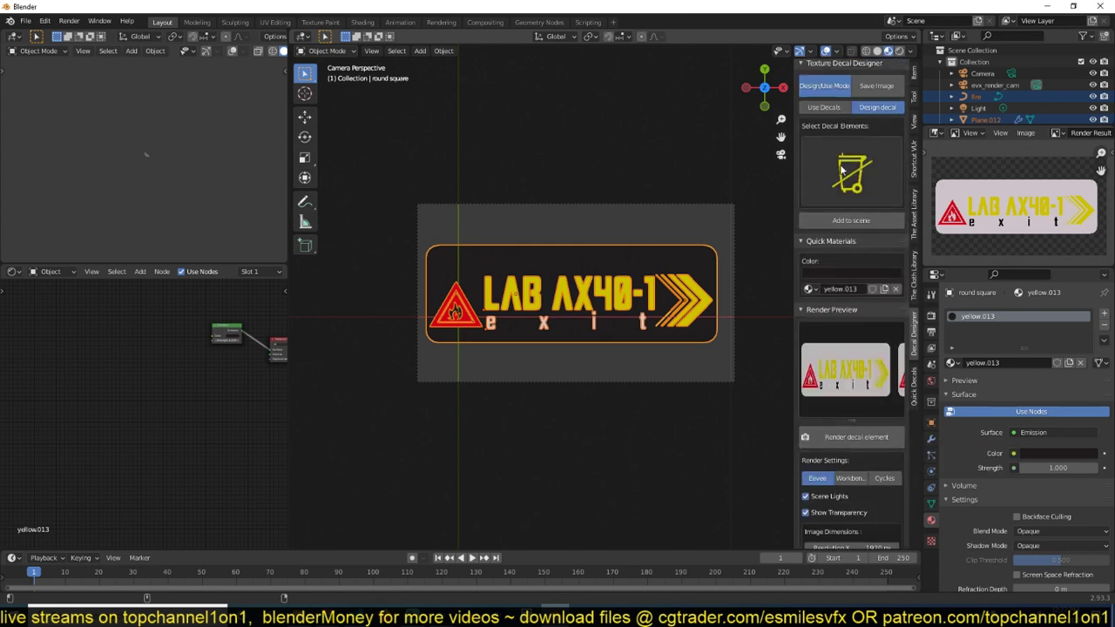
Choose the striped DANGER sign from the decal elements and add it to the scene
click(841, 170)
click(873, 244)
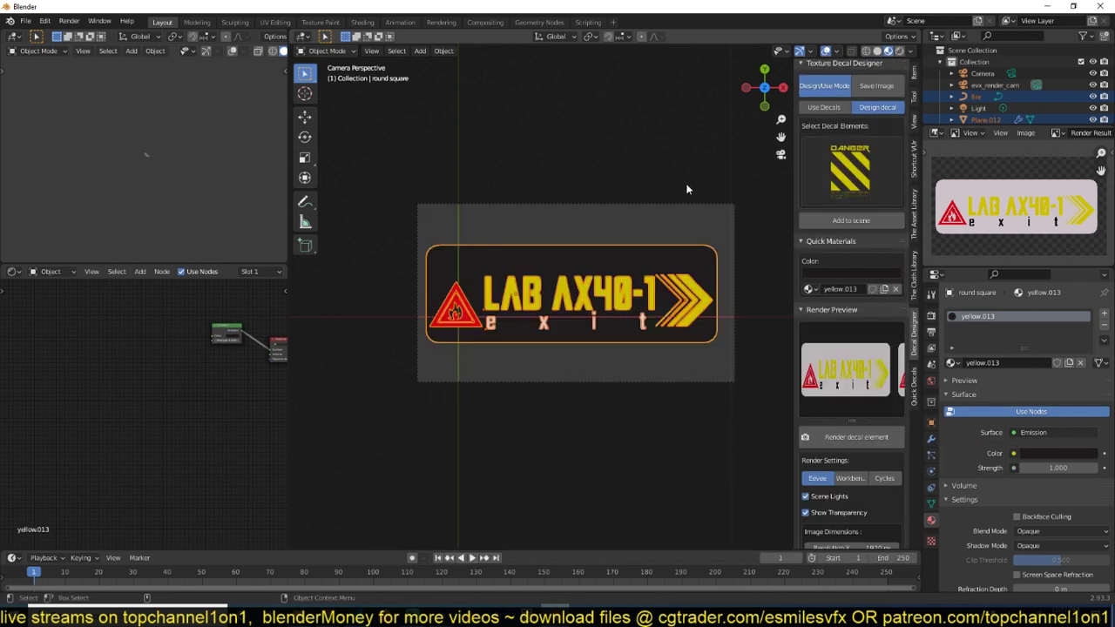
middle_drag(686, 189, 721, 252)
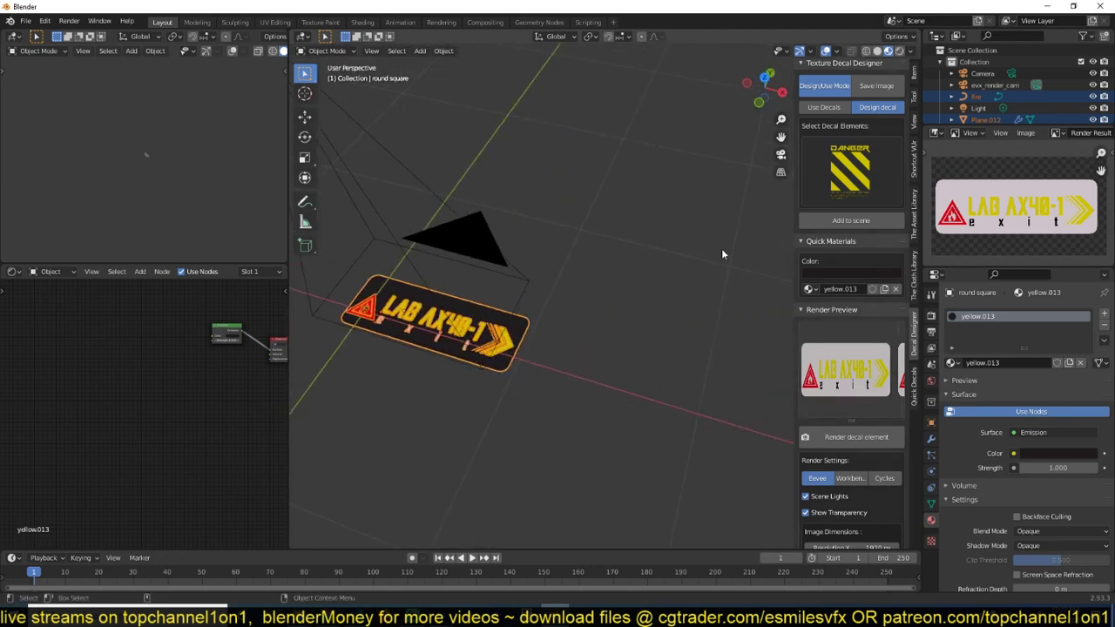
click(849, 221)
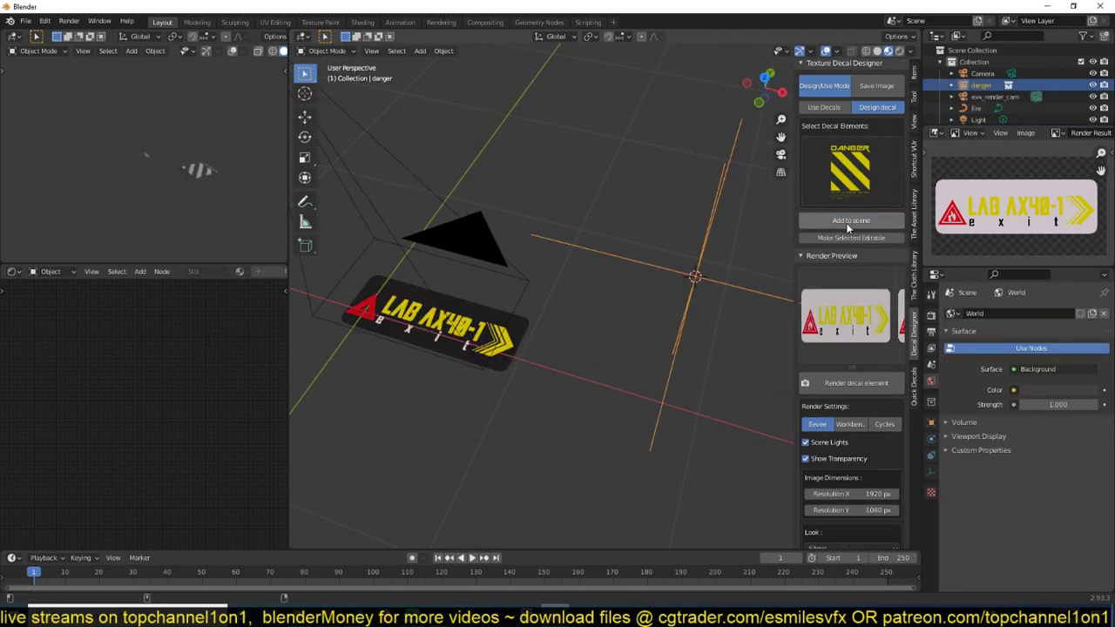
scroll(727, 283, down, 8)
shift+middle_drag(723, 286, 541, 303)
scroll(619, 278, up, 2)
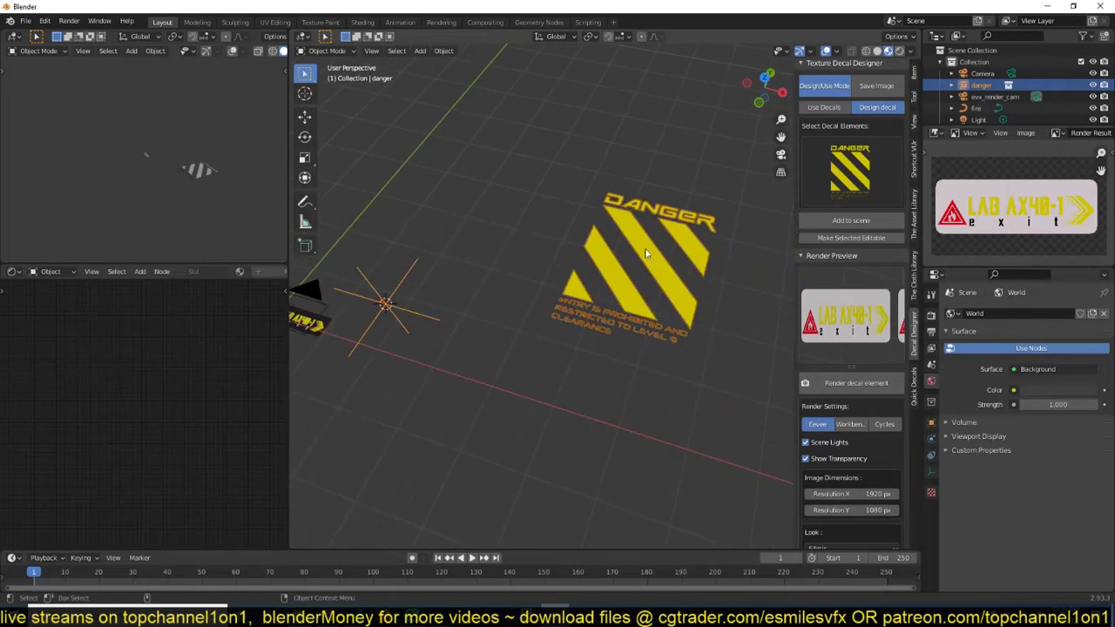
middle_drag(645, 253, 679, 237)
scroll(668, 241, up, 3)
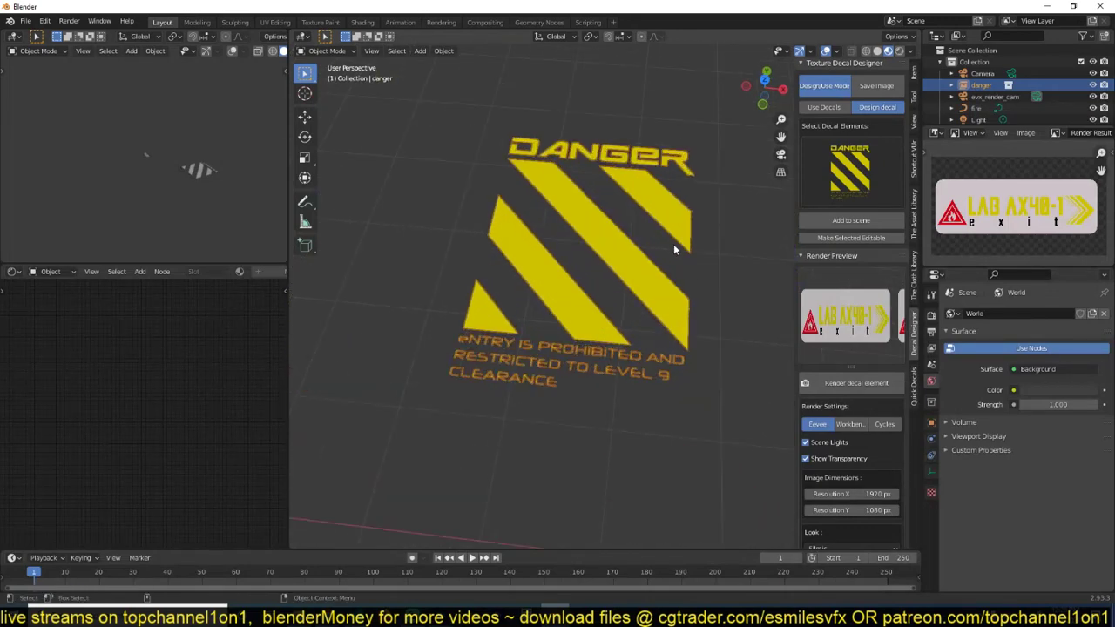
Try scaling the added DANGER sign and delete it from the scene
key(s)
click(655, 246)
scroll(655, 246, down, 4)
key(x)
click(655, 246)
Select all parts of the exit sign in camera view and try to save the selection as a reusable element
key(KP_0)
drag(676, 241, 329, 393)
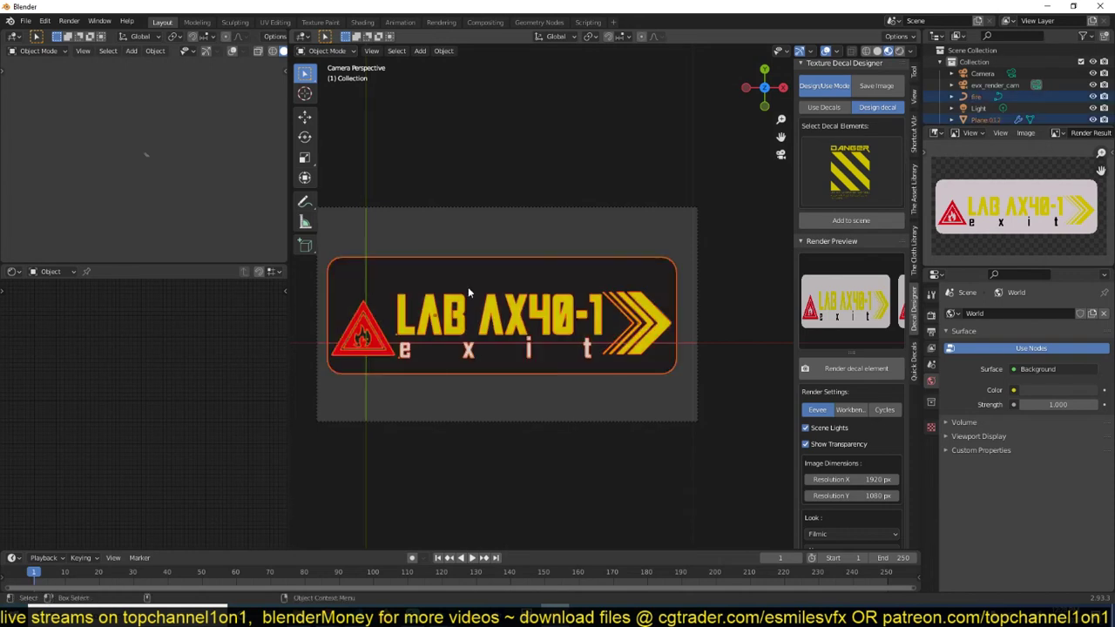
shift+click(584, 249)
scroll(876, 432, down, 10)
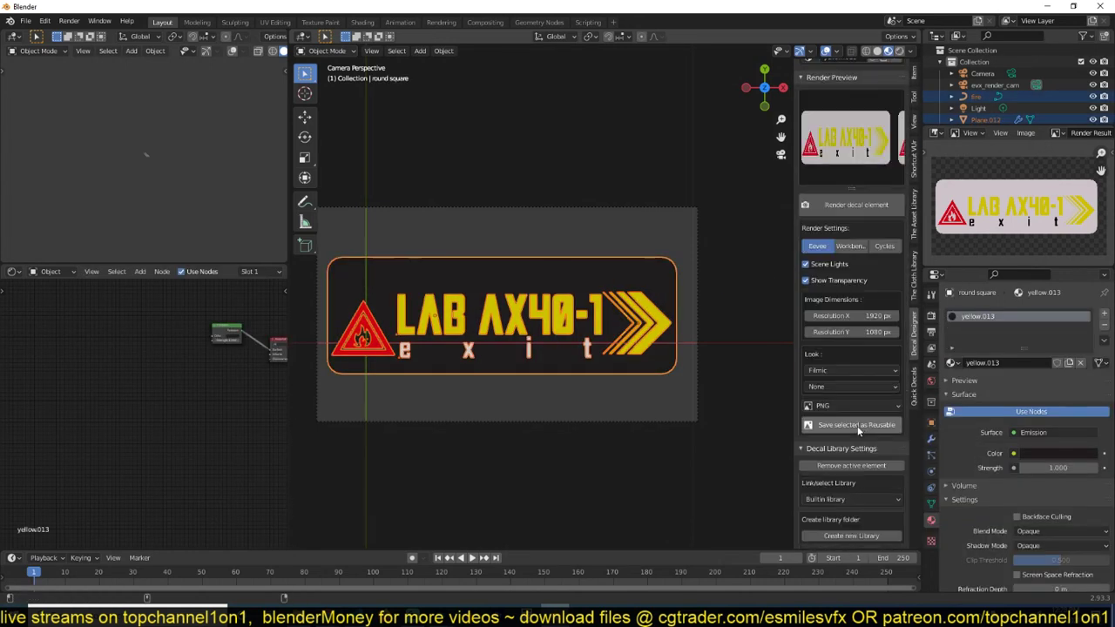
click(858, 425)
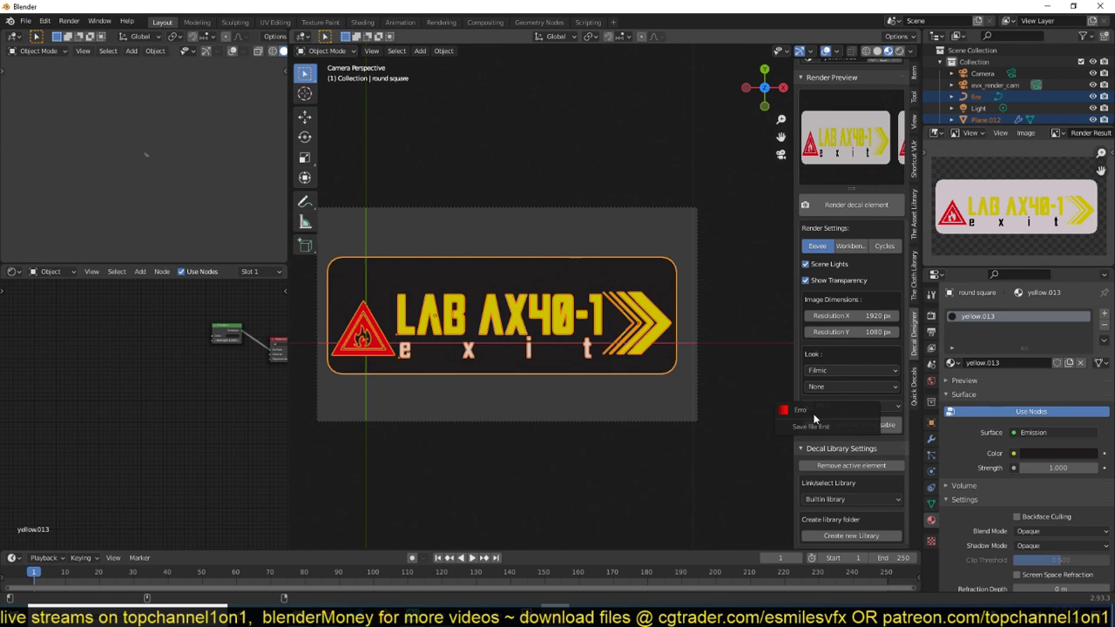
click(597, 239)
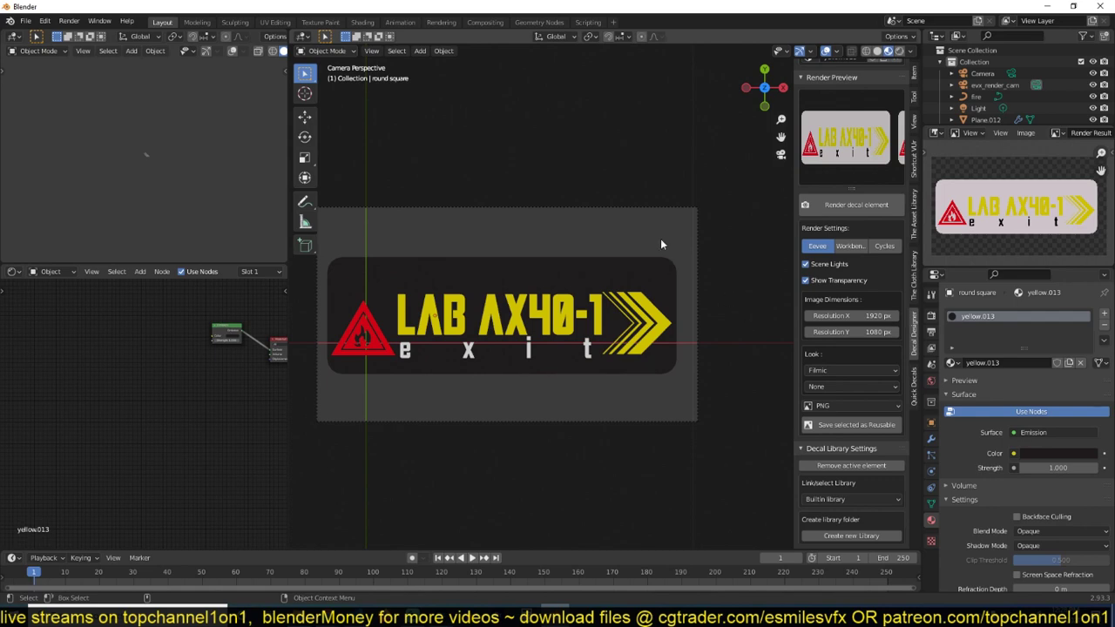
Reselect all parts of the exit sign and create a folder named 324 in D:\temp for saving the file
drag(660, 245, 327, 379)
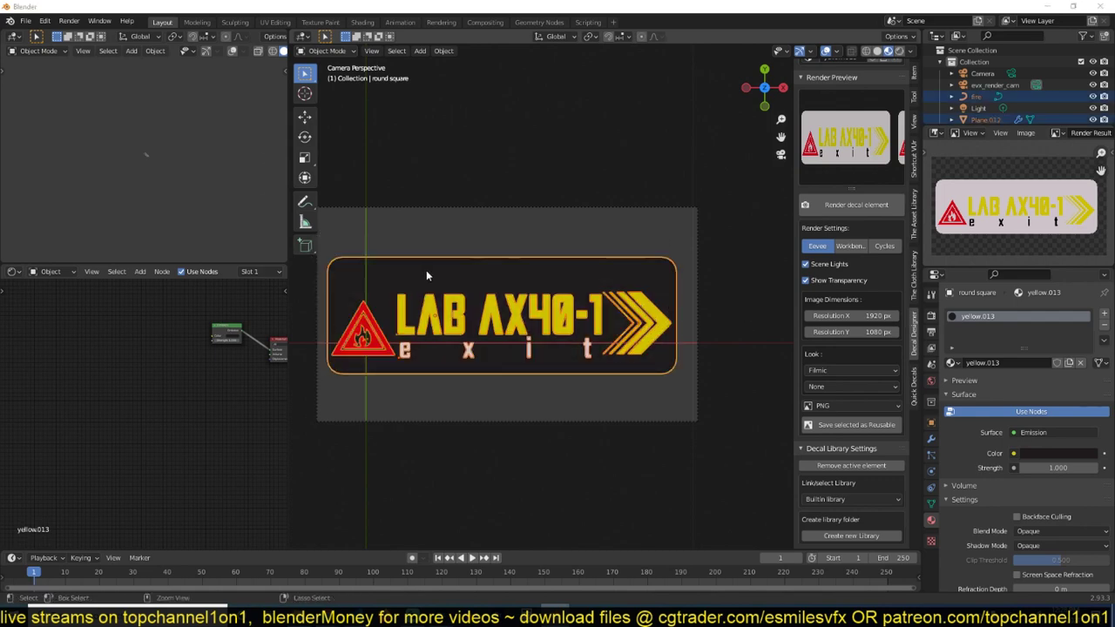
key(ctrl+s)
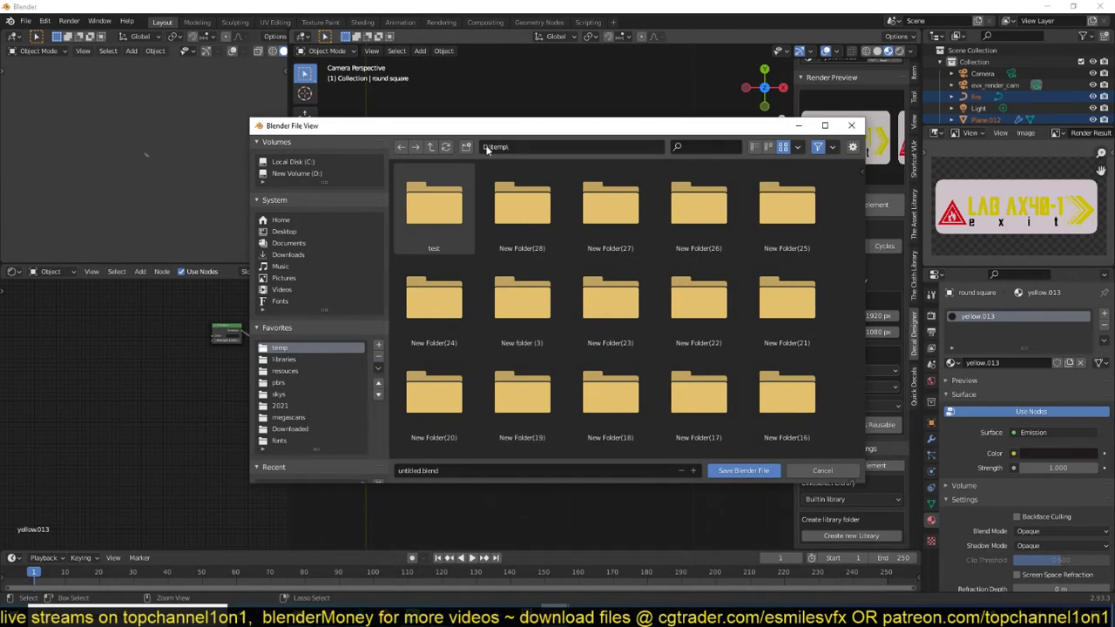
click(465, 148)
text(324)
key(Return)
double_click(451, 207)
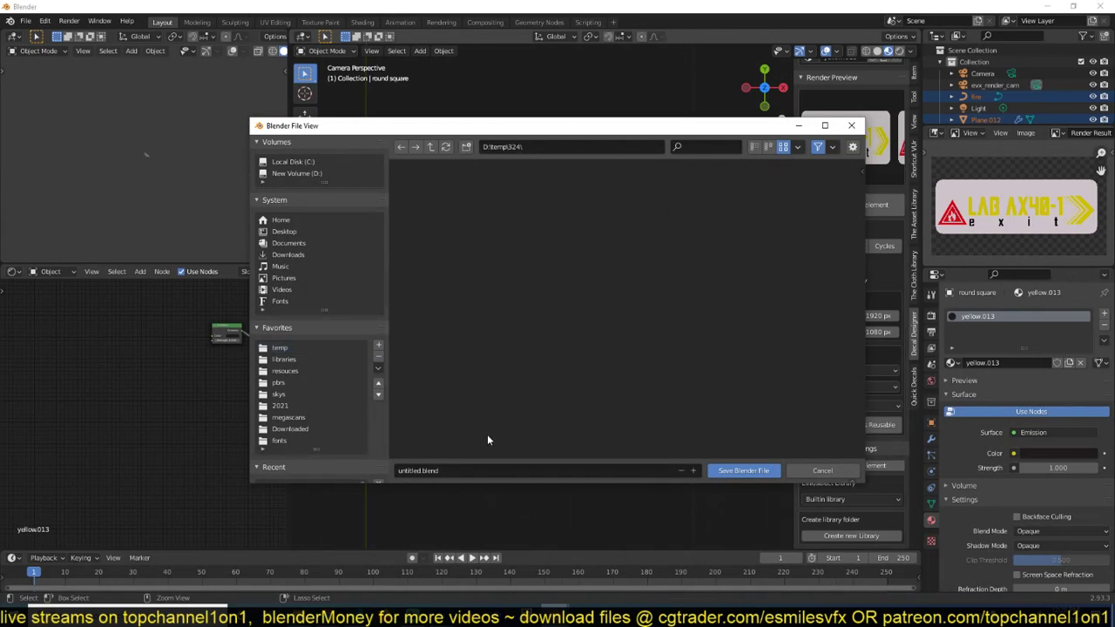
Save the file as 1.blend in the 324 folder and start saving the selected sign as a reusable element
click(489, 470)
text(1)
key(Return)
click(749, 473)
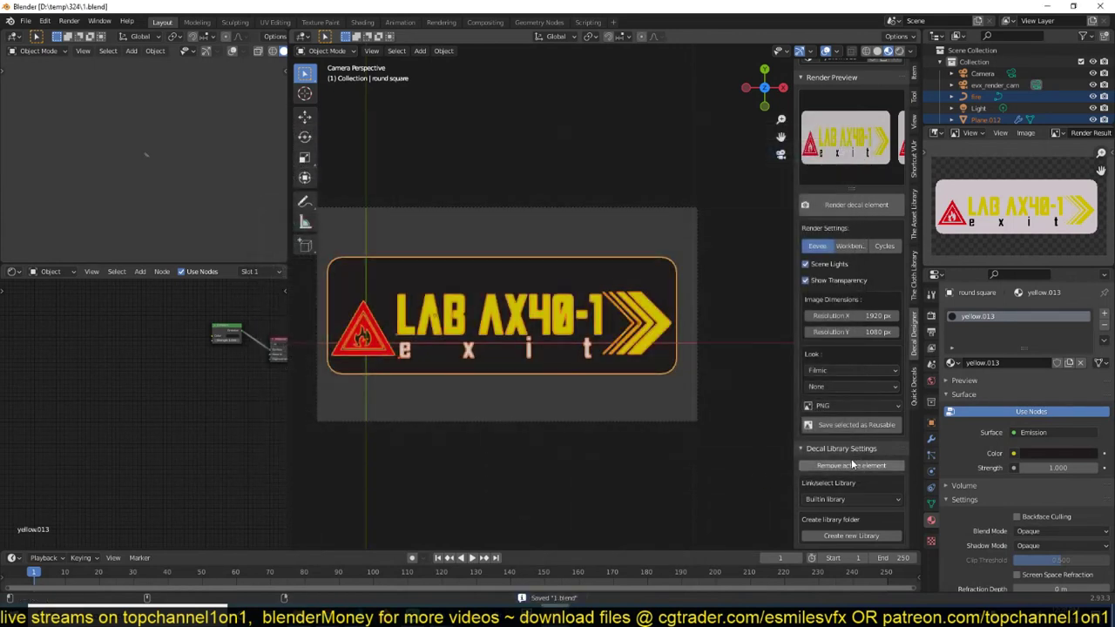
click(853, 424)
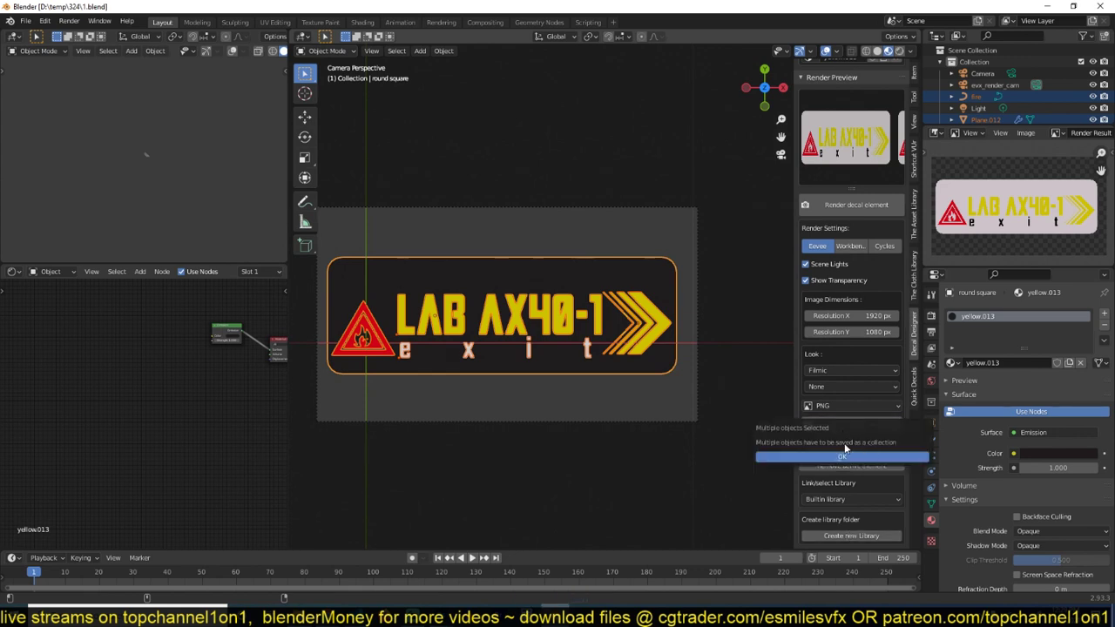
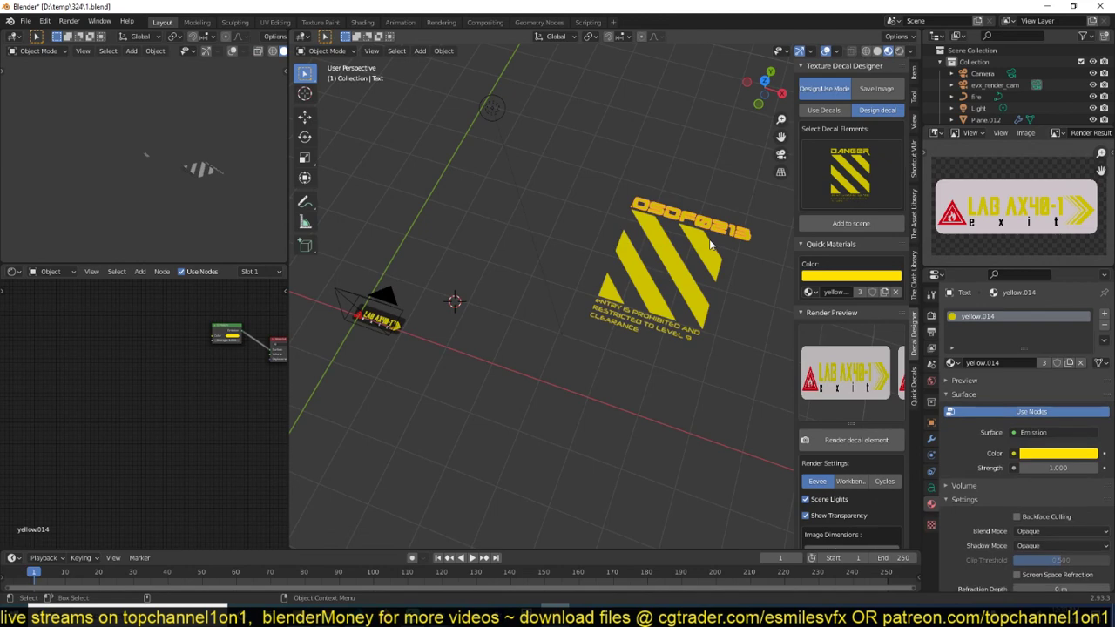
Delete all parts of the striped warning sign from the scene
key(x)
click(677, 366)
middle_drag(377, 344, 456, 325)
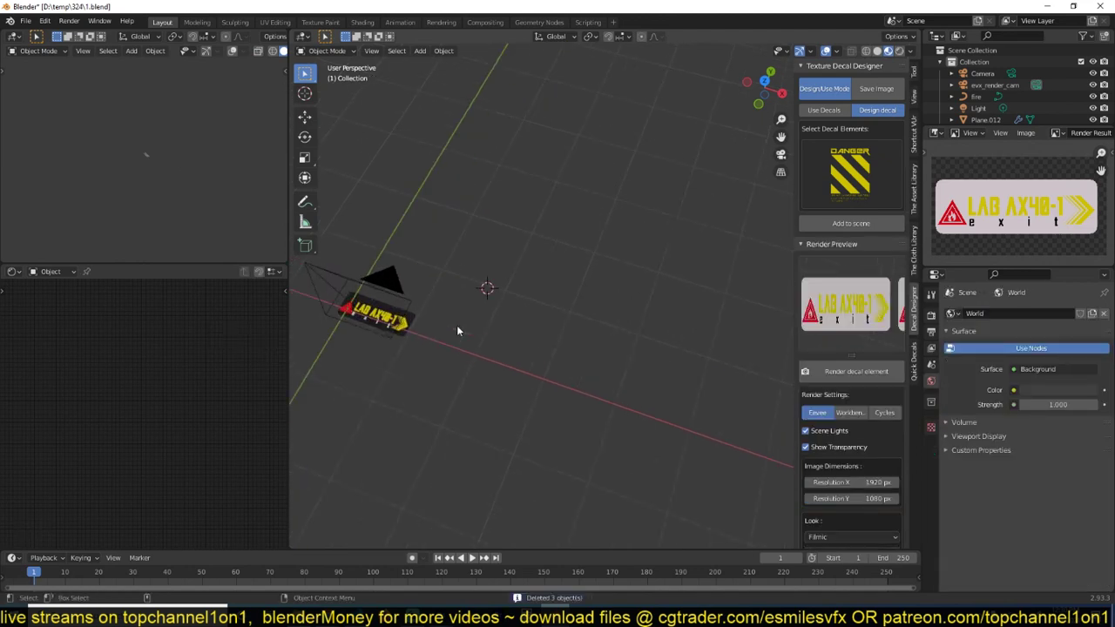
Select all parts of the exit sign and save them as a reusable element in a new collection named lab
click(406, 325)
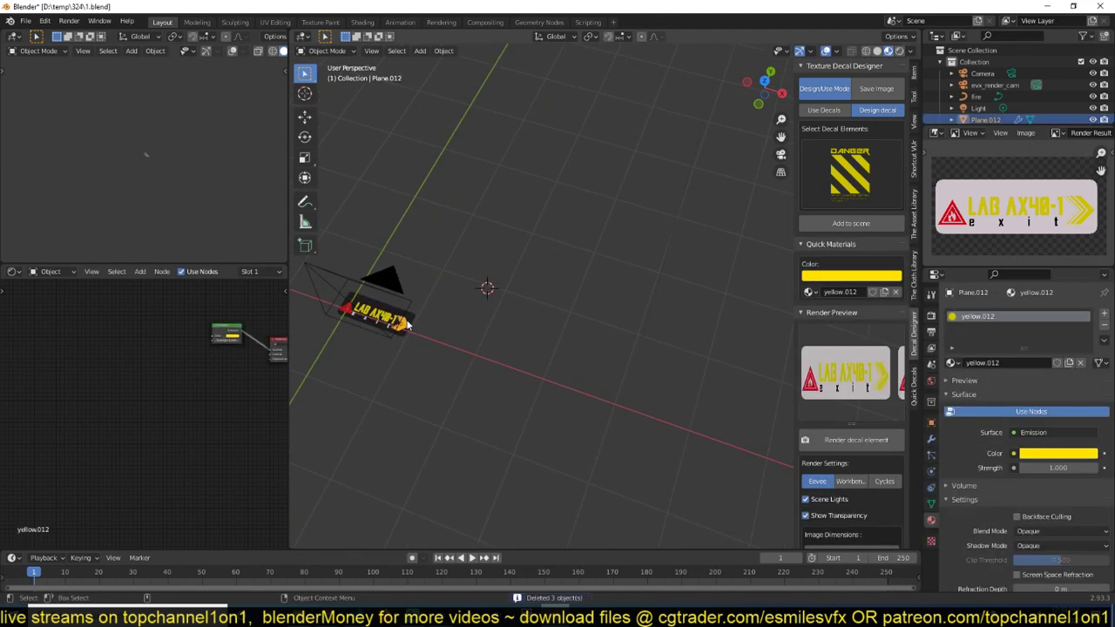
middle_drag(407, 325, 427, 327)
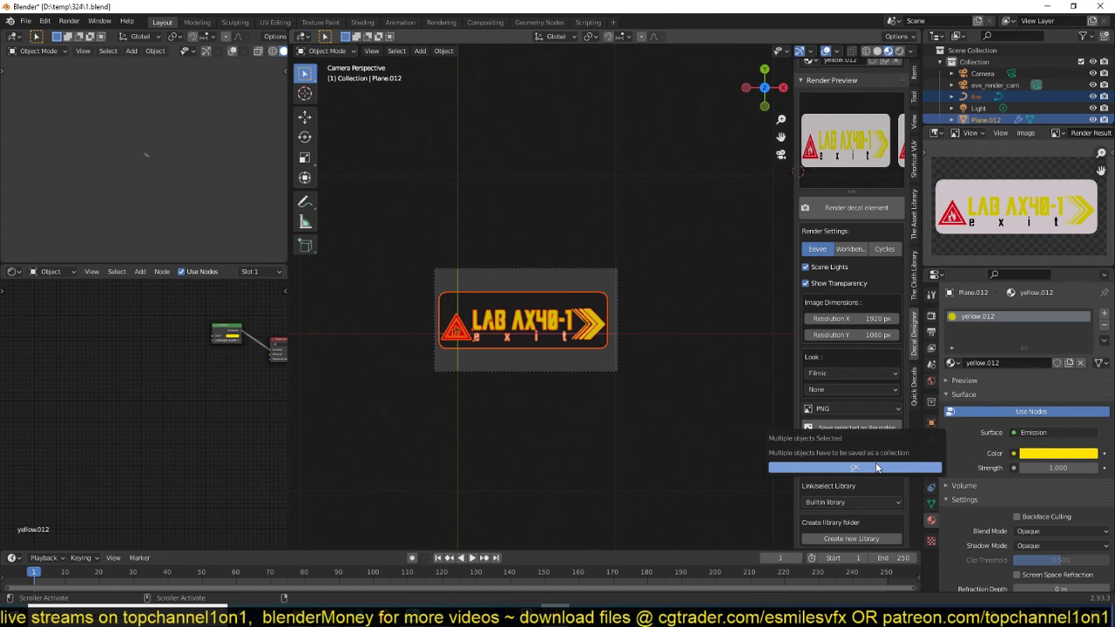
click(876, 468)
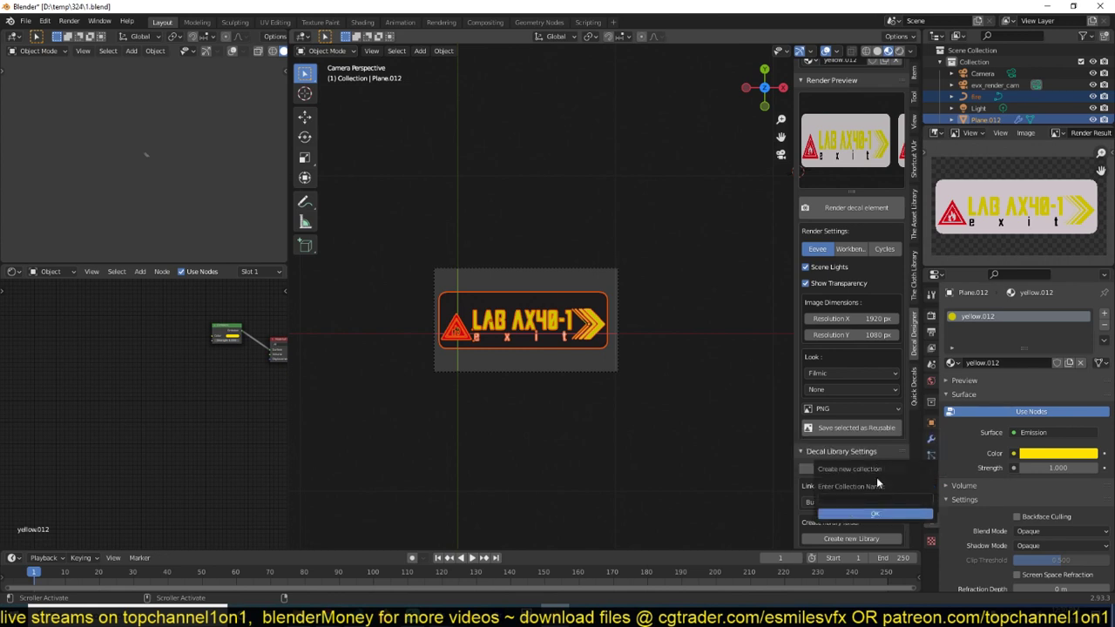
click(881, 498)
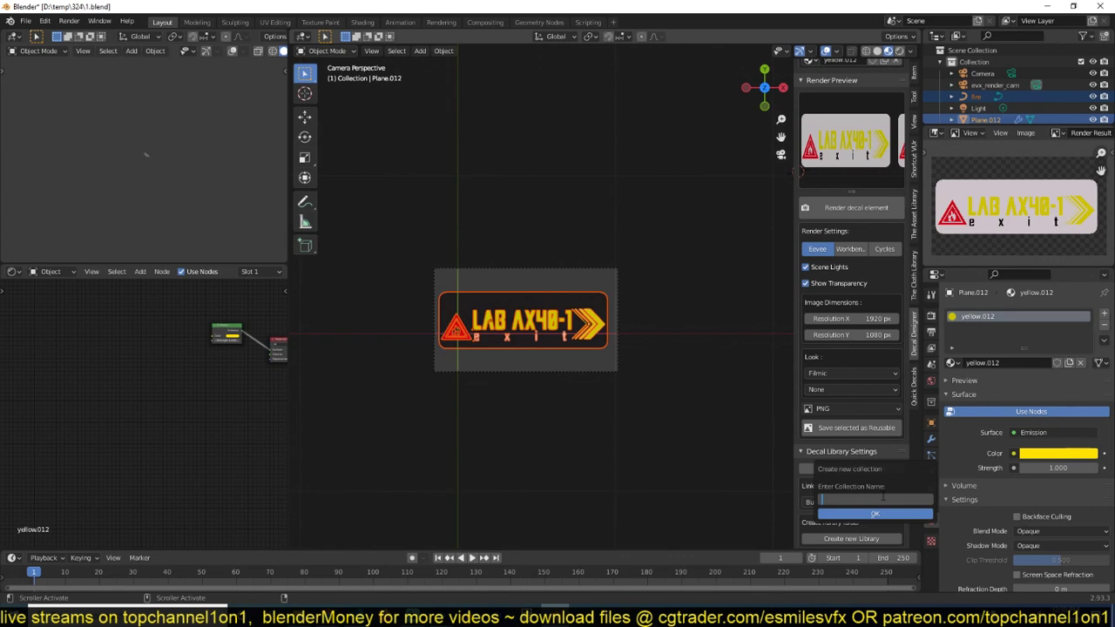
click(877, 514)
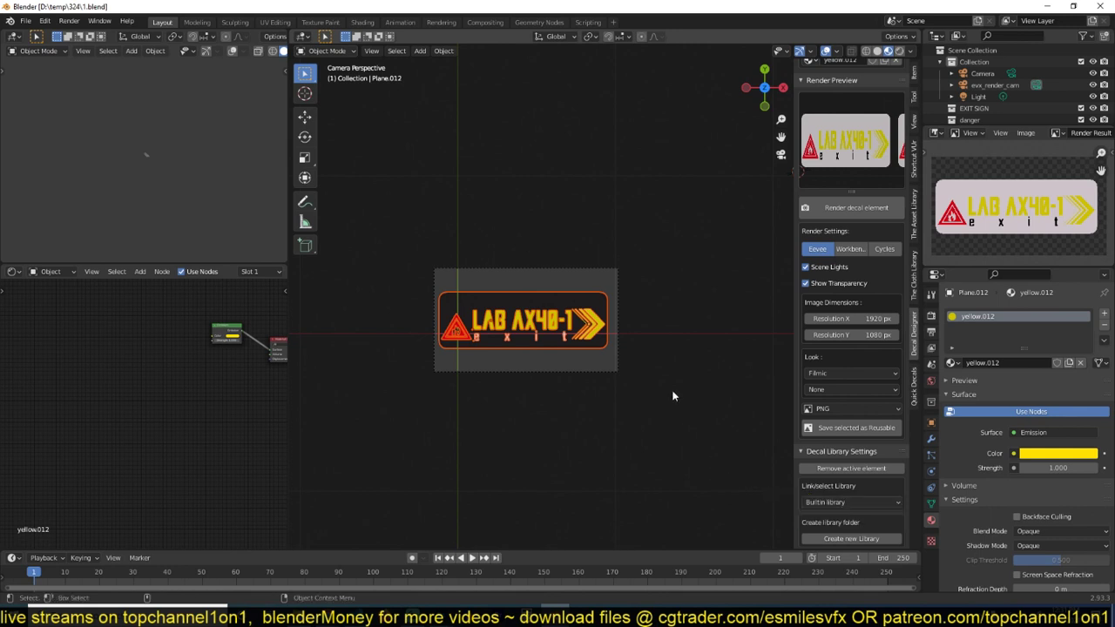
Collapse the lab collection in the scene hierarchy, save the file and deselect the exit sign
shift+middle_drag(672, 396, 667, 414)
scroll(991, 113, down, 4)
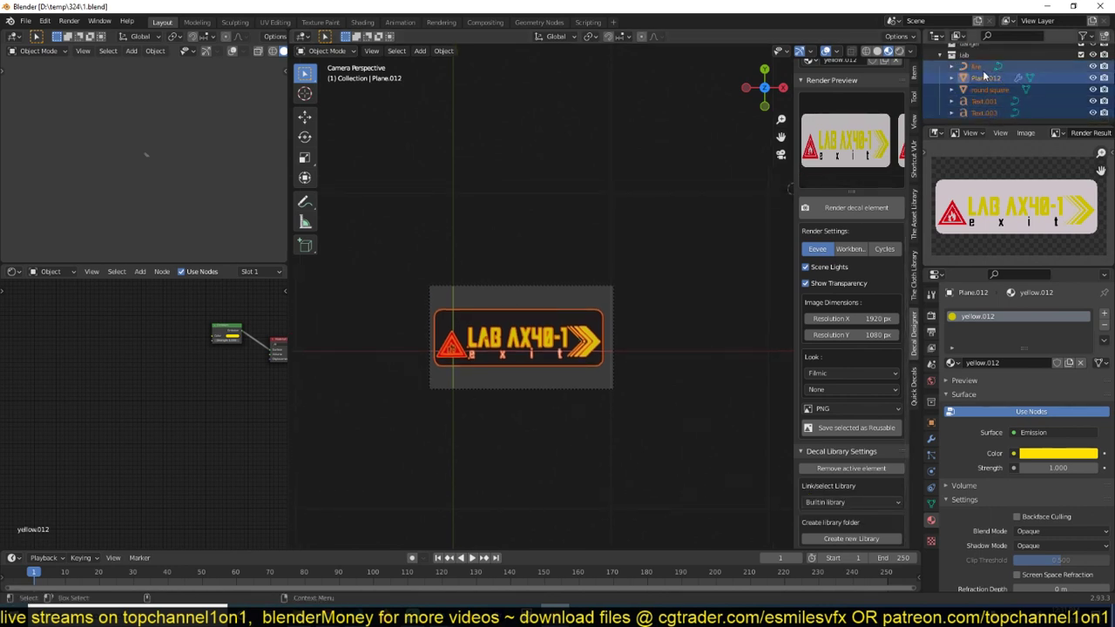
click(941, 56)
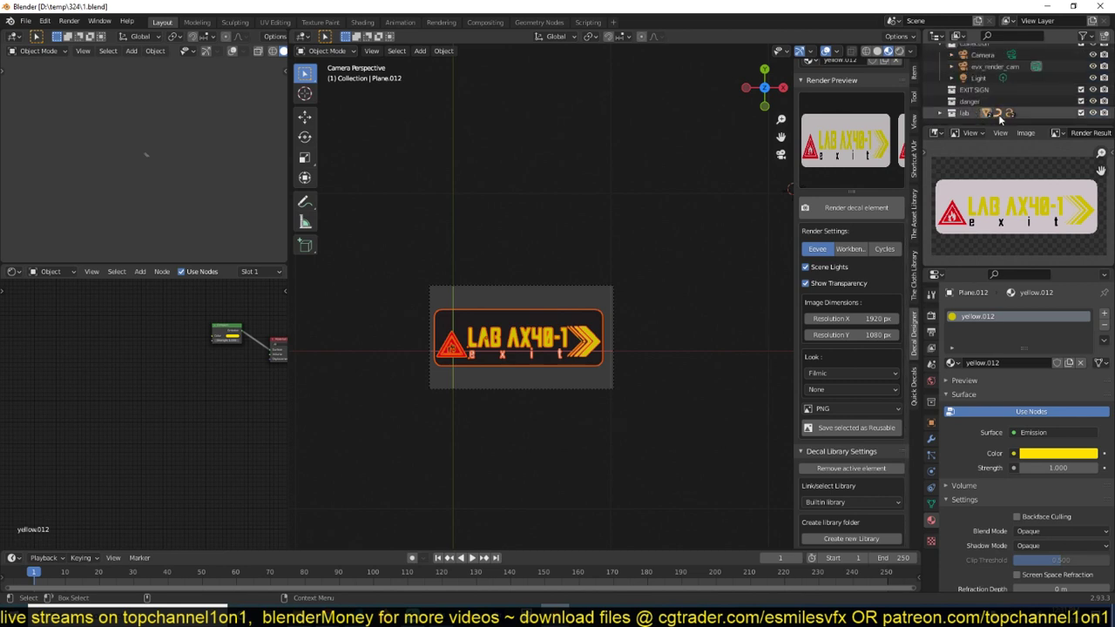
ctrl+middle_drag(572, 359, 624, 304)
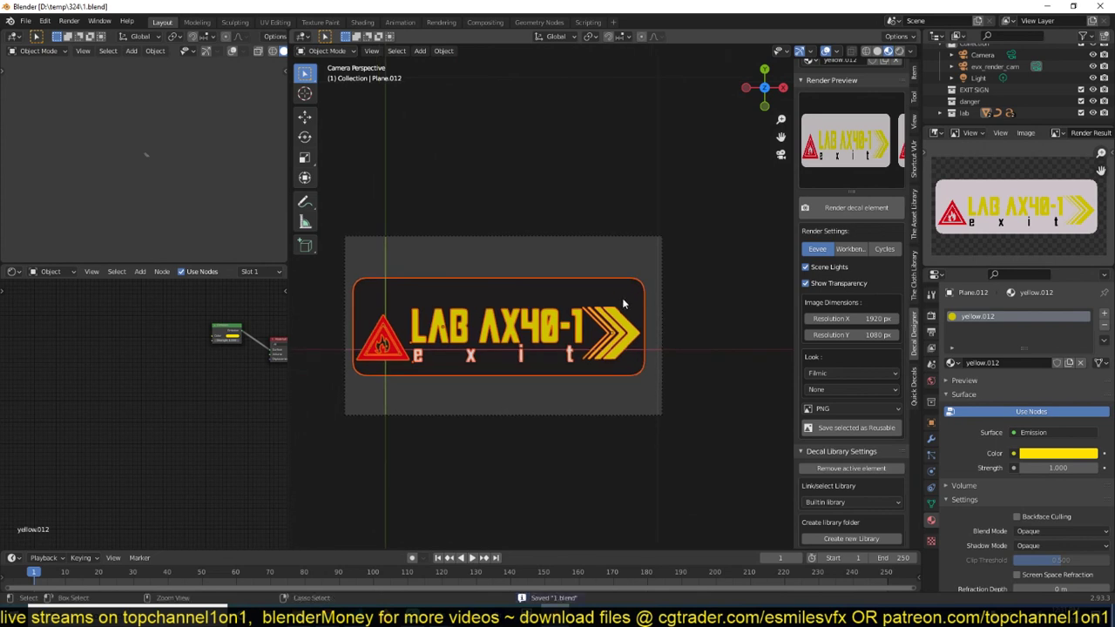
key(ctrl+s)
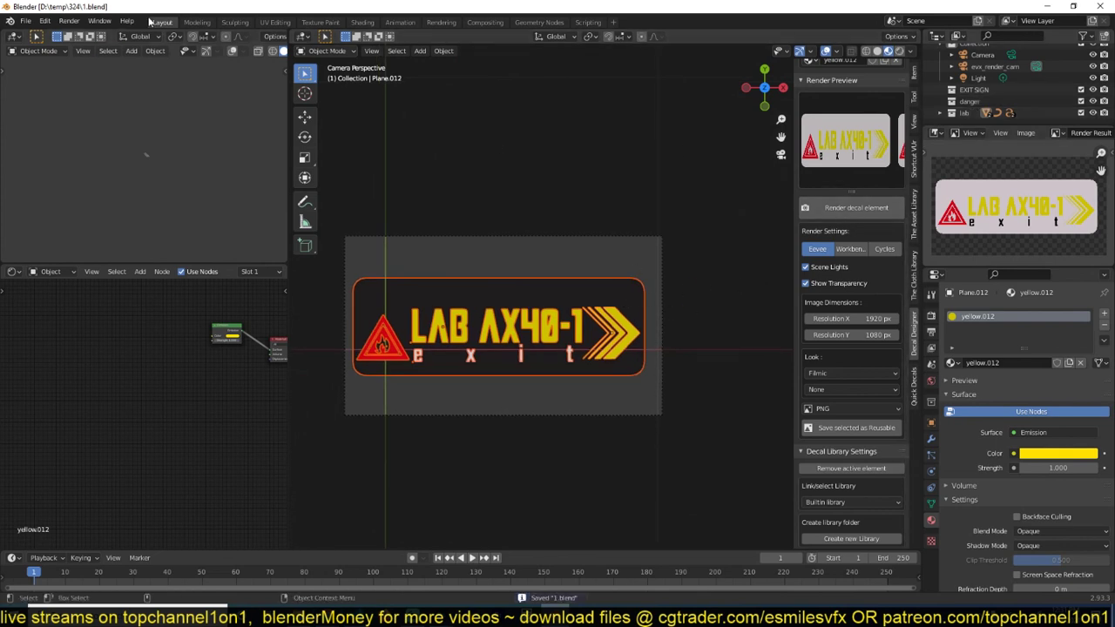
click(503, 181)
click(581, 270)
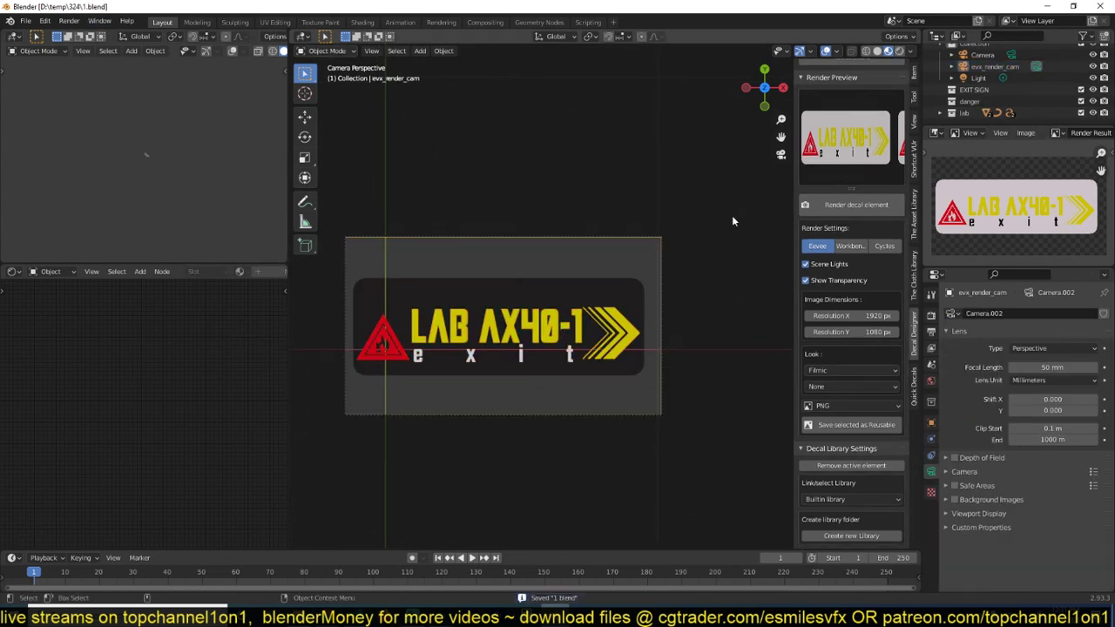
Start a new General file and bring up the Decal Designer tools
key(ctrl+n)
click(577, 257)
middle_drag(599, 241, 673, 292)
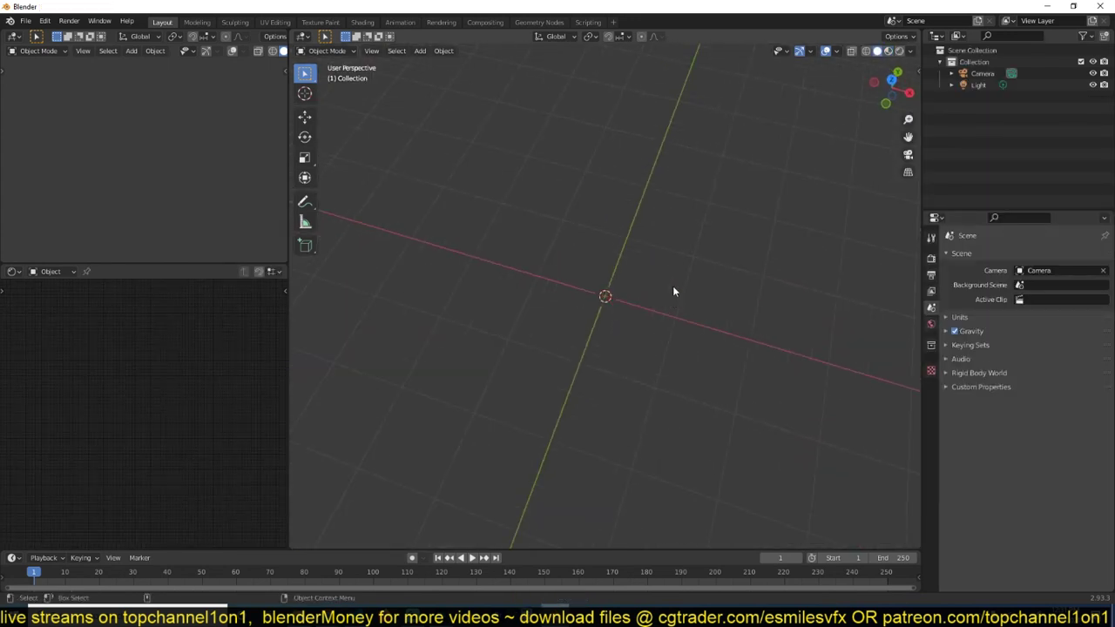
key(n)
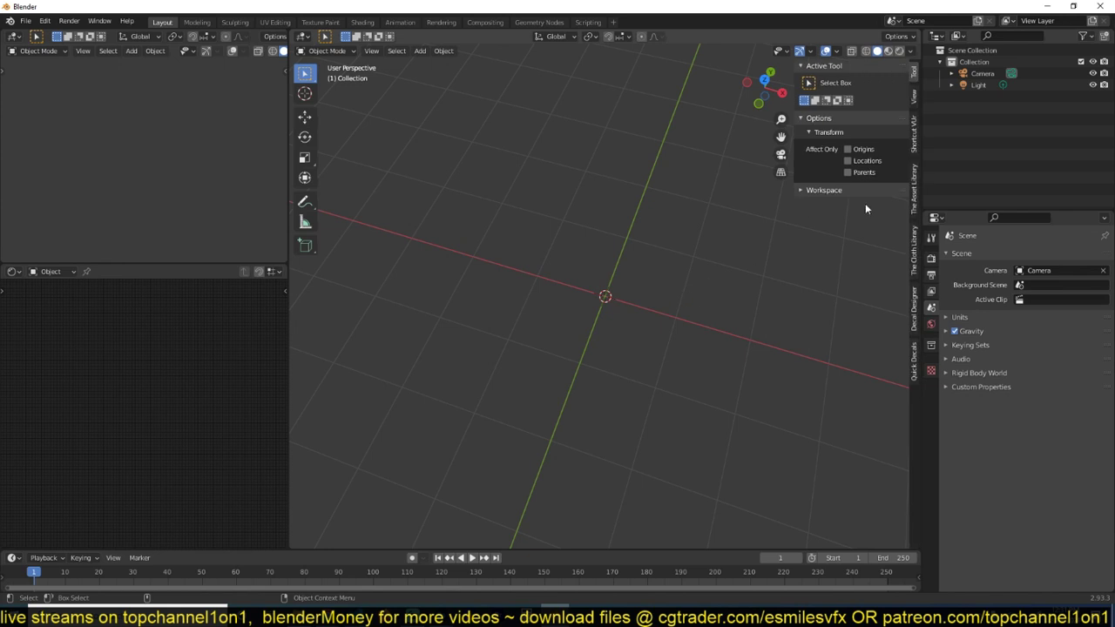
click(914, 311)
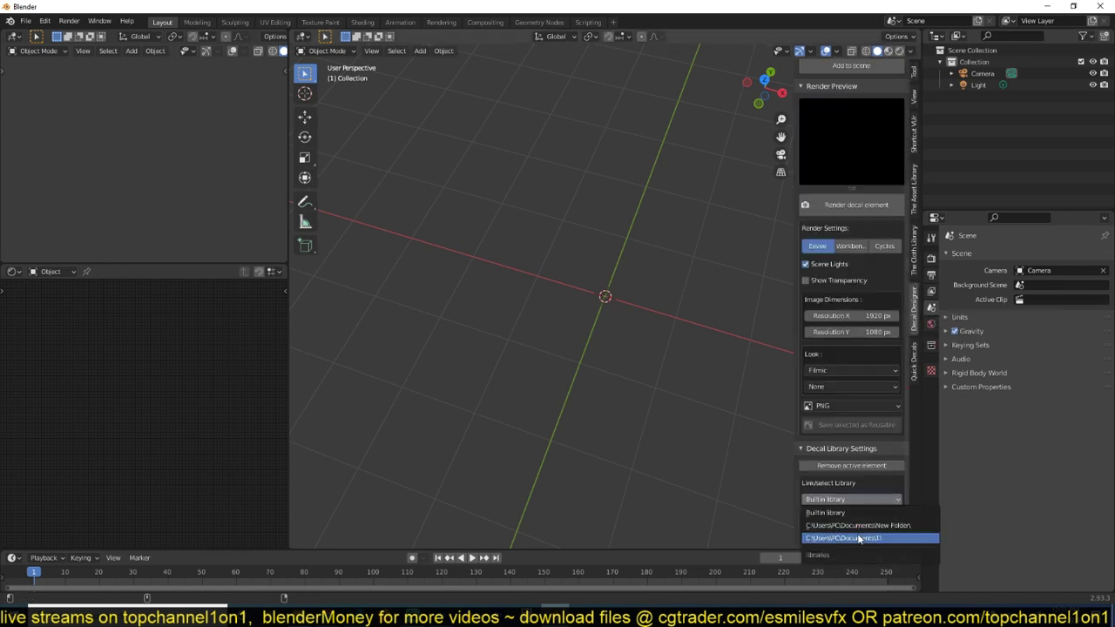
Switch the linked decal library to Documents\1 and to Documents\New Folder, viewing the elements each one offers
click(859, 538)
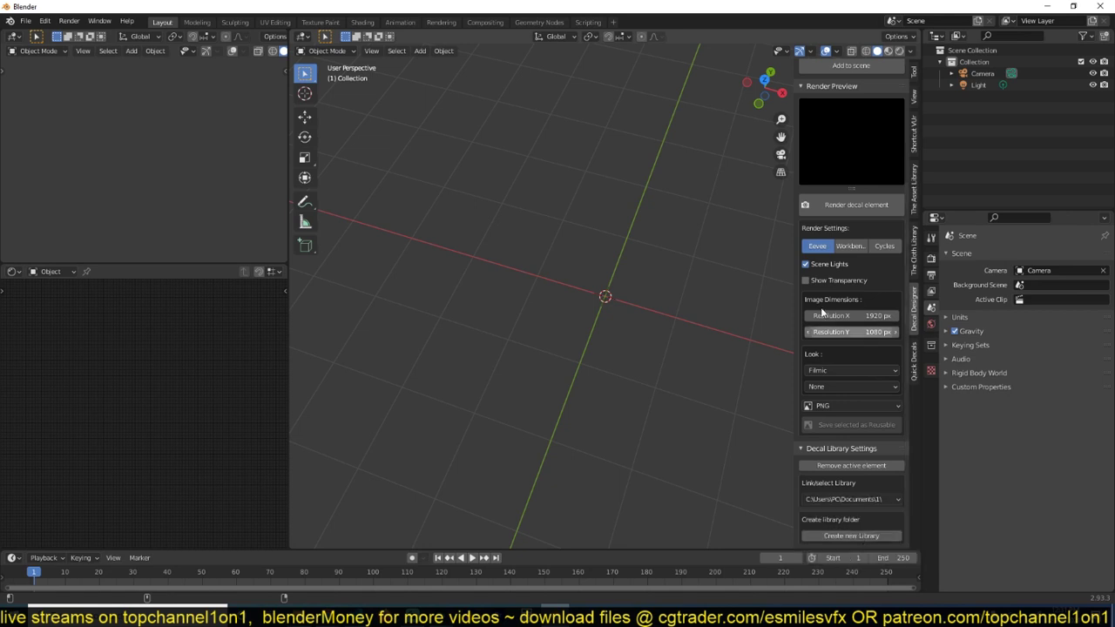
scroll(823, 313, up, 5)
scroll(867, 373, down, 5)
click(882, 501)
click(884, 526)
scroll(865, 444, up, 5)
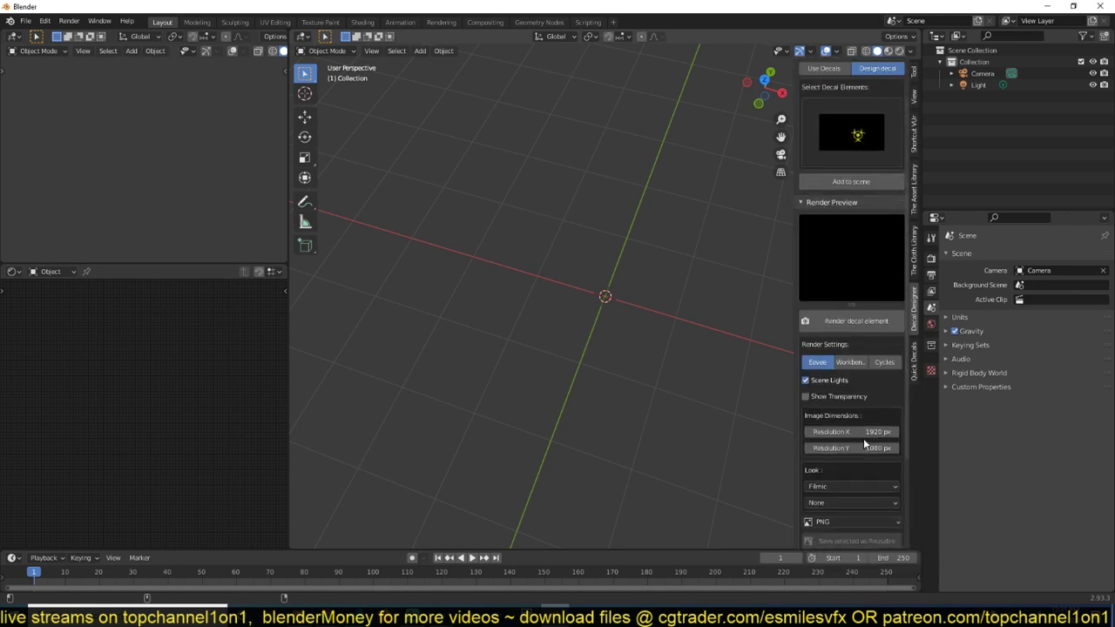
scroll(866, 418, up, 2)
scroll(849, 401, down, 4)
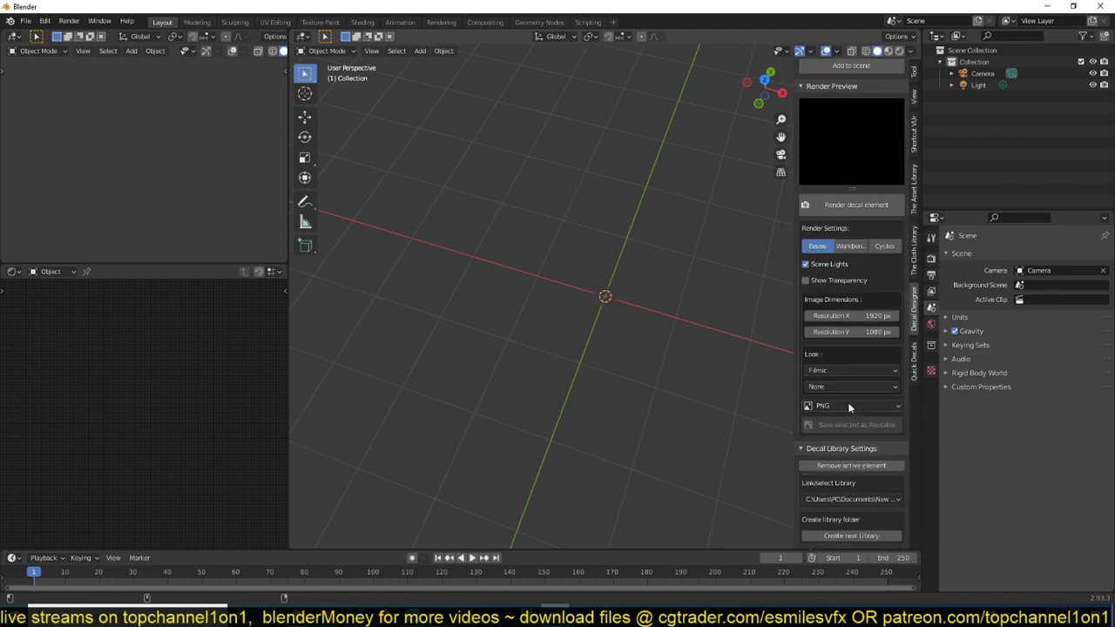
Select the built-in decal library and add the saved LAB AX40-1 exit sign element to the scene
click(864, 499)
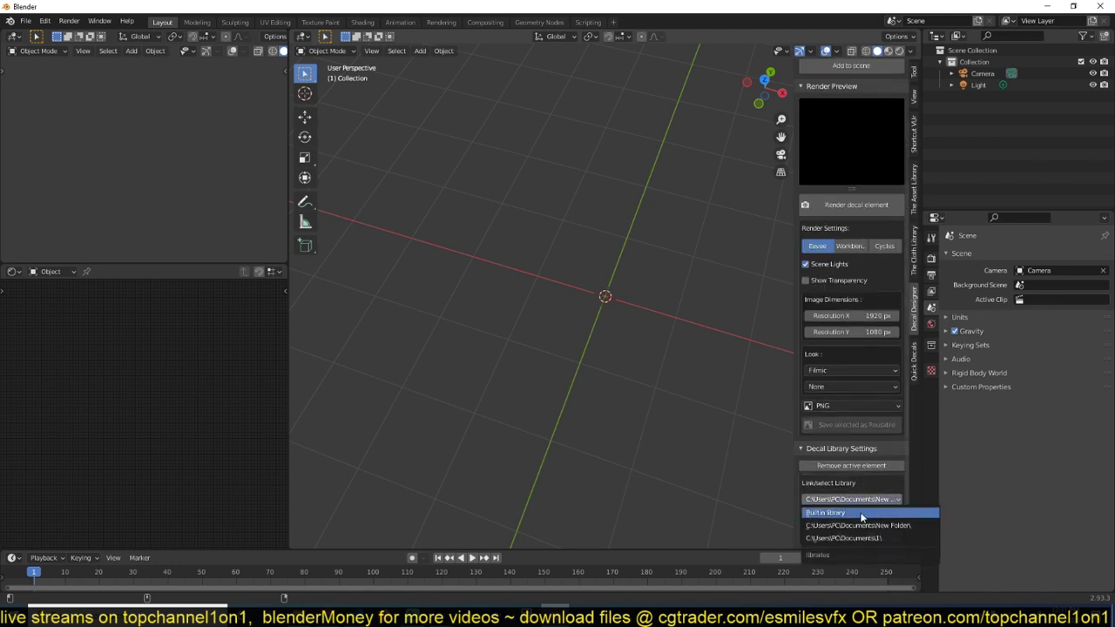
click(863, 515)
scroll(861, 504, up, 4)
click(849, 166)
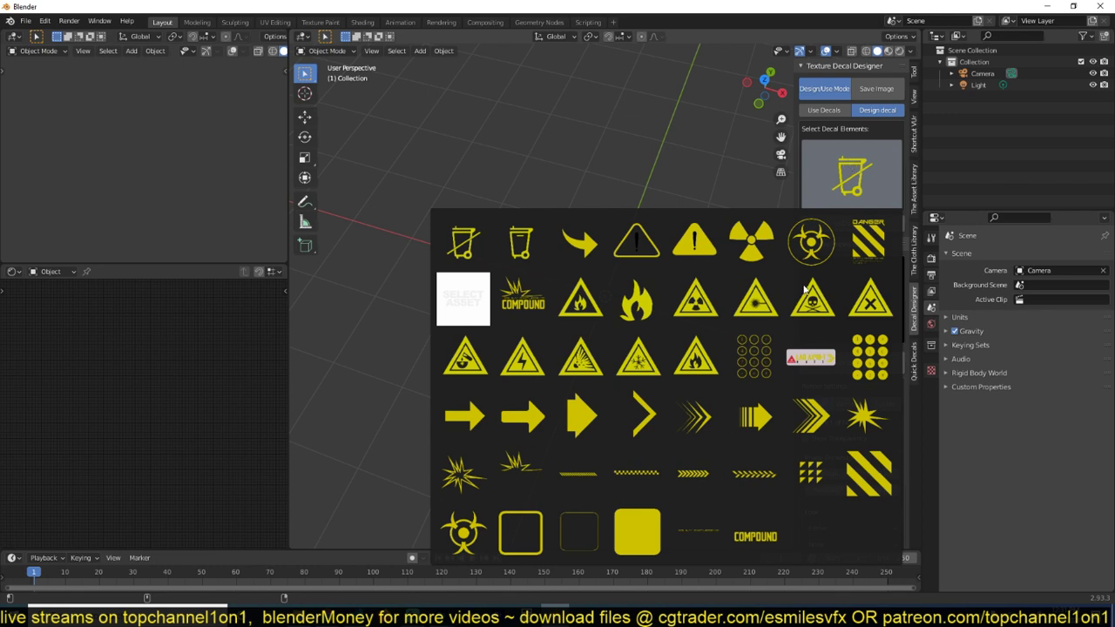
click(805, 368)
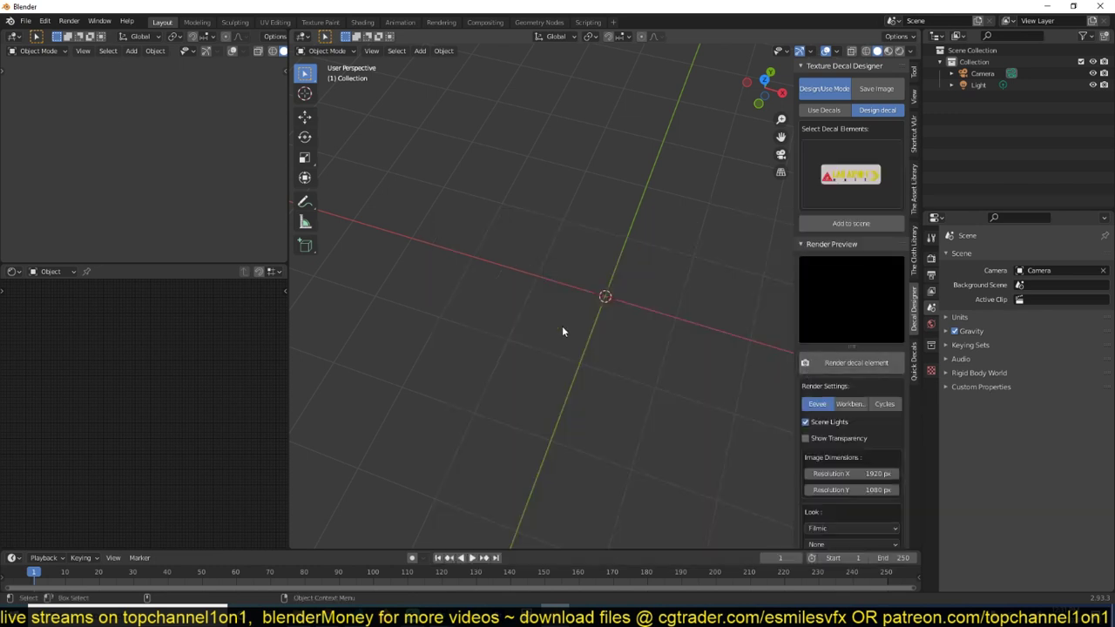
click(827, 222)
middle_drag(713, 300, 644, 252)
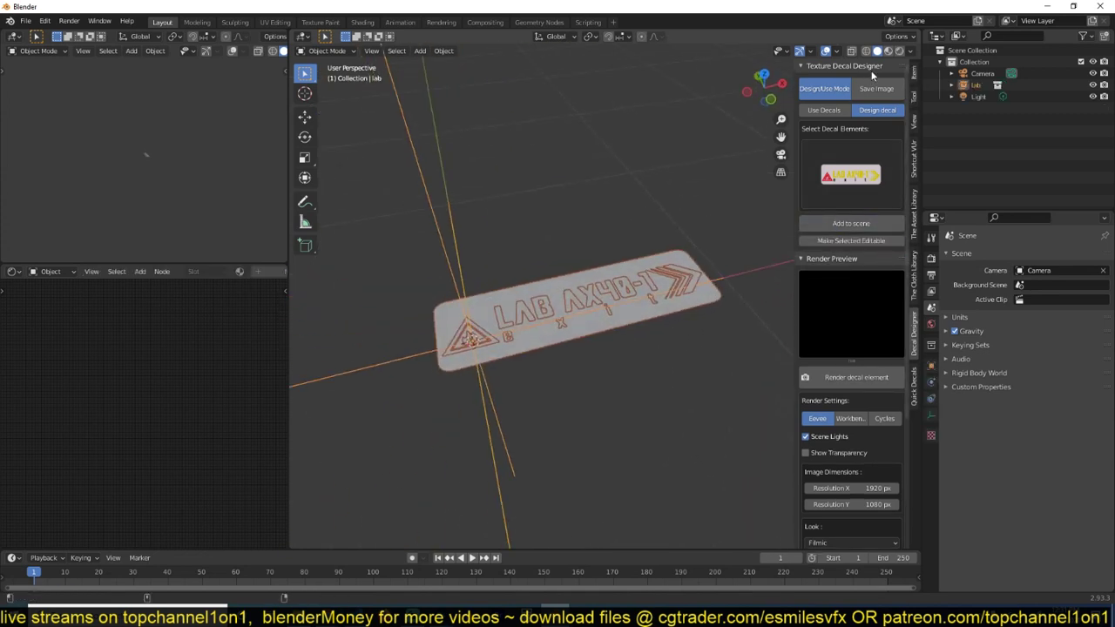
Show the added exit sign in material preview from the top and make it editable
click(887, 50)
middle_drag(645, 293, 608, 356)
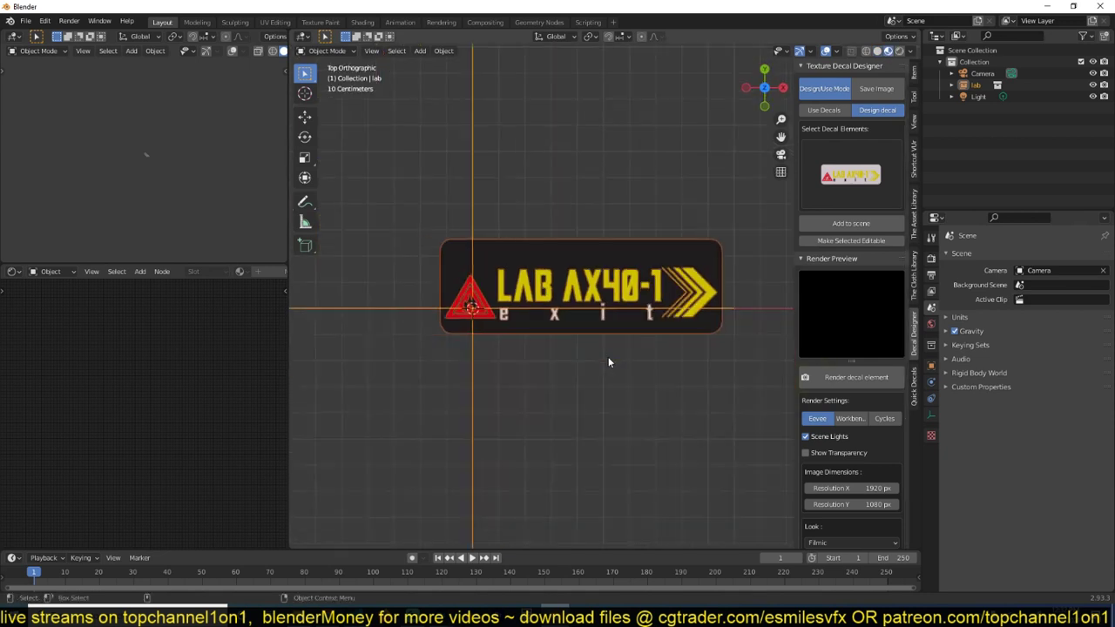
click(851, 240)
Recolour the exit sign's rounded background dark green
click(694, 301)
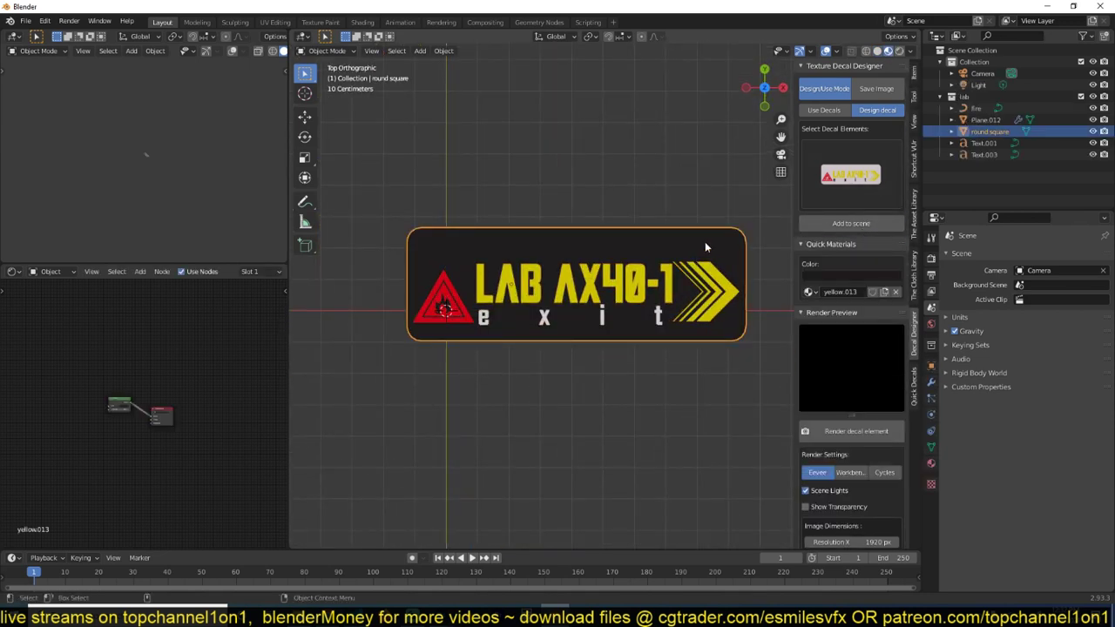
click(873, 276)
click(879, 141)
Replace the sign's red fire triangle with the circled biohazard symbol from the decal elements
click(446, 297)
key(Delete)
click(845, 178)
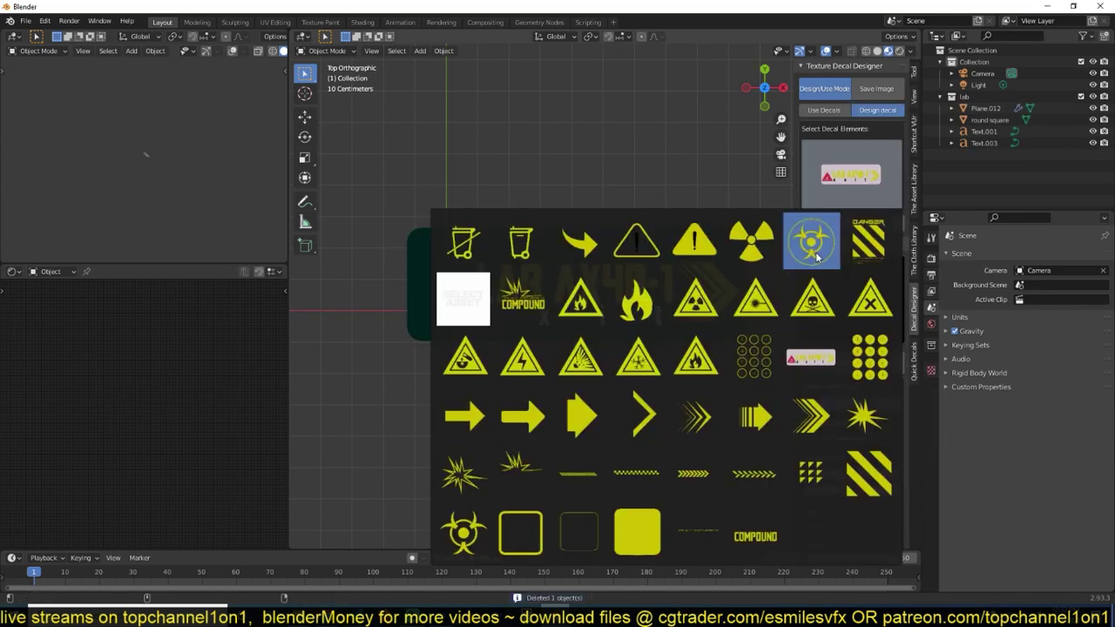
click(811, 244)
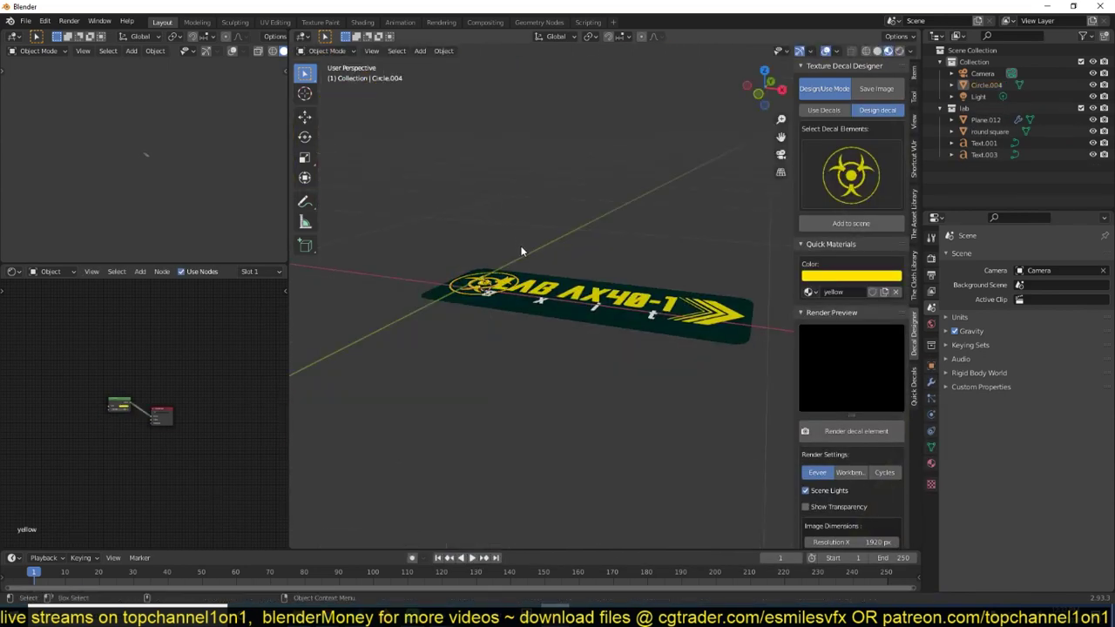
In top view, scale down the sign's LAB AX40-1 text and move it clear of the biohazard symbol
key(KP_7)
click(538, 279)
click(669, 296)
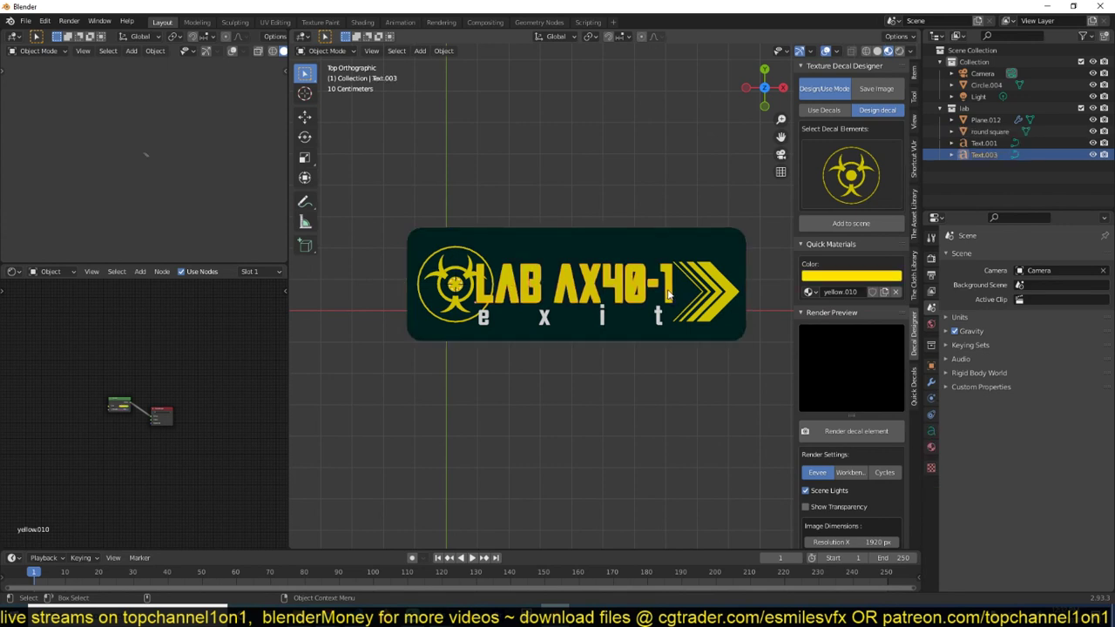
key(s)
click(640, 294)
key(g)
Delete the sign's "exit" text and scale down the yellow chevron arrows
click(658, 316)
key(Delete)
click(712, 296)
key(s)
click(689, 361)
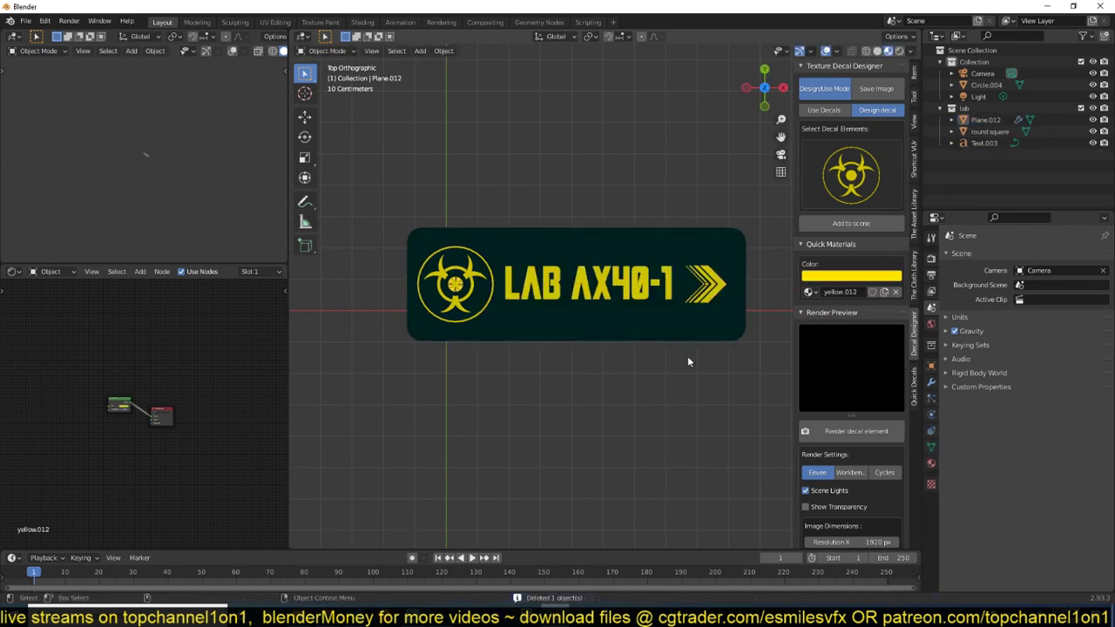
Render the biohazard LAB AX40-1 sign with transparency as a PNG image texture and save it as sdfsd
shift+middle_drag(461, 255, 443, 265)
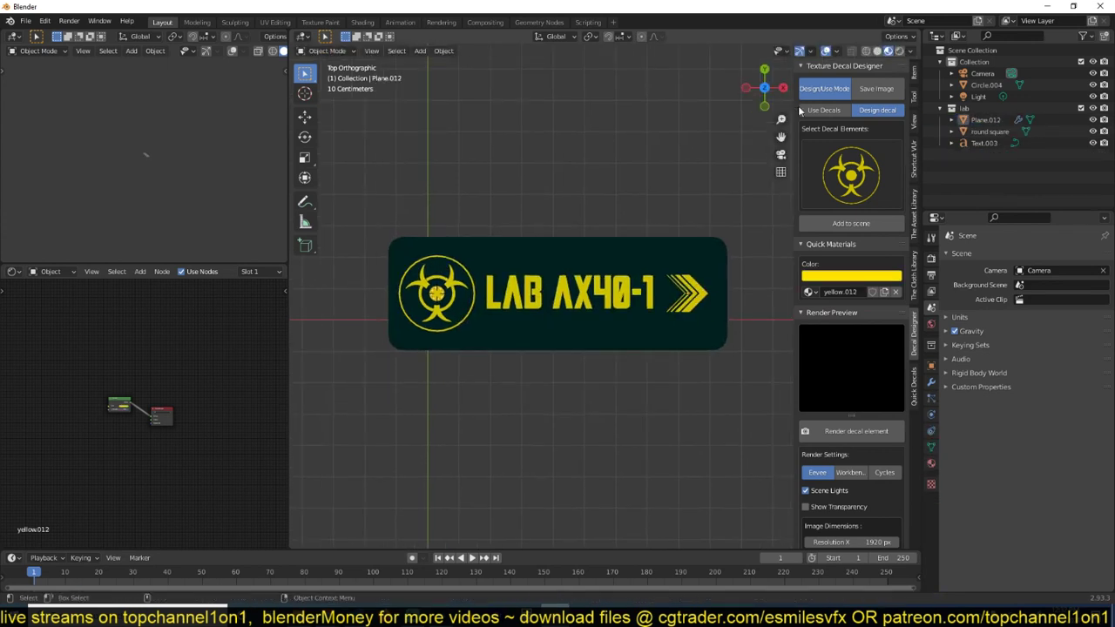
click(878, 89)
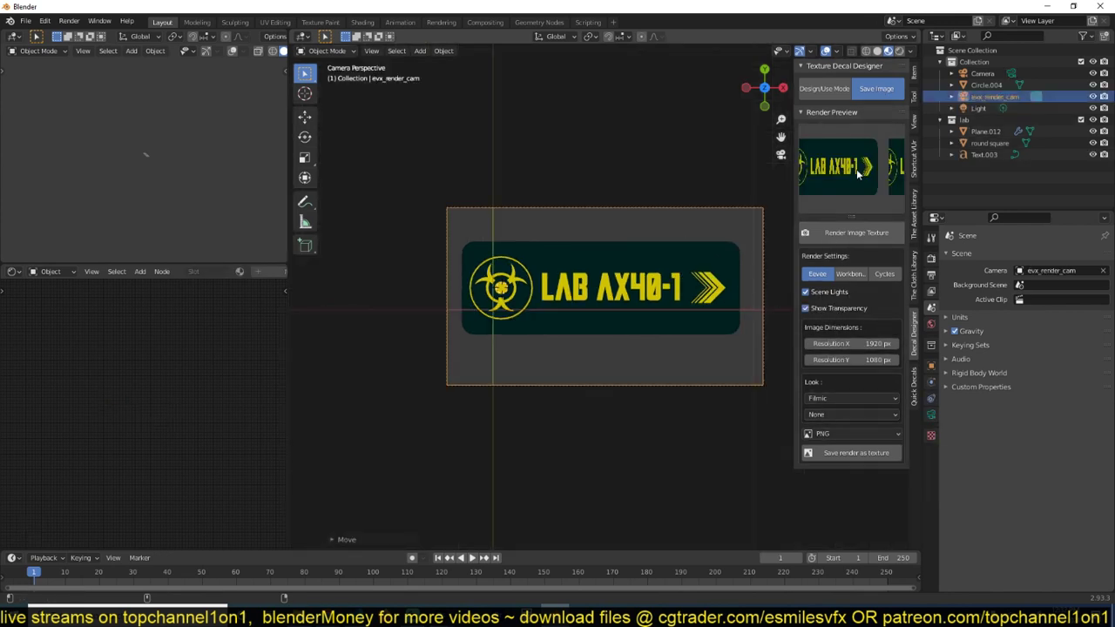
click(855, 234)
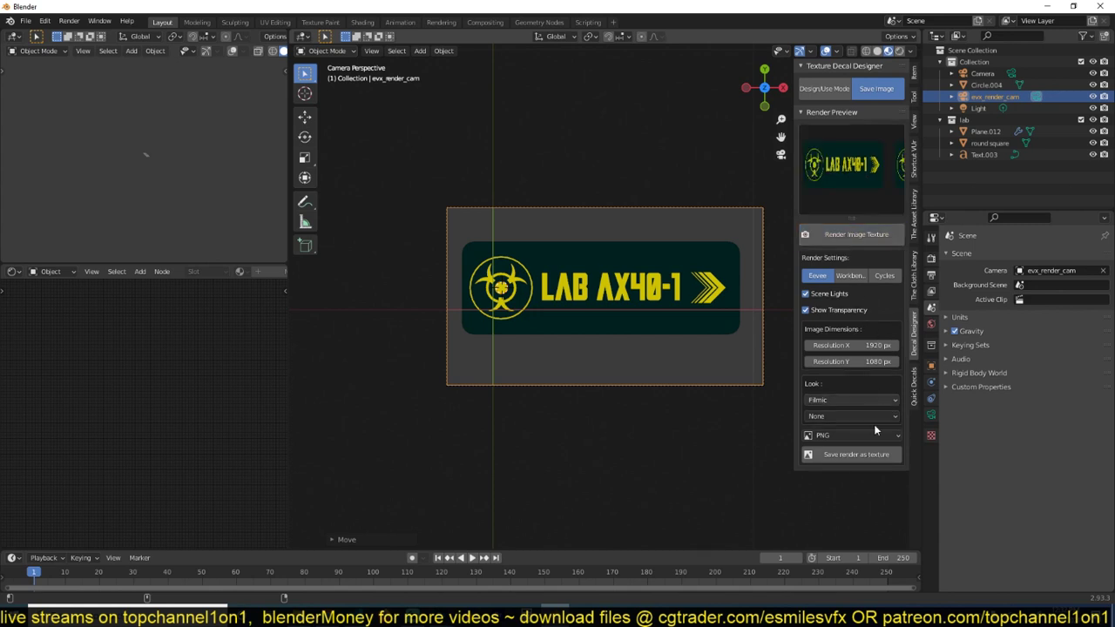
click(862, 455)
text(sdfsd)
click(734, 471)
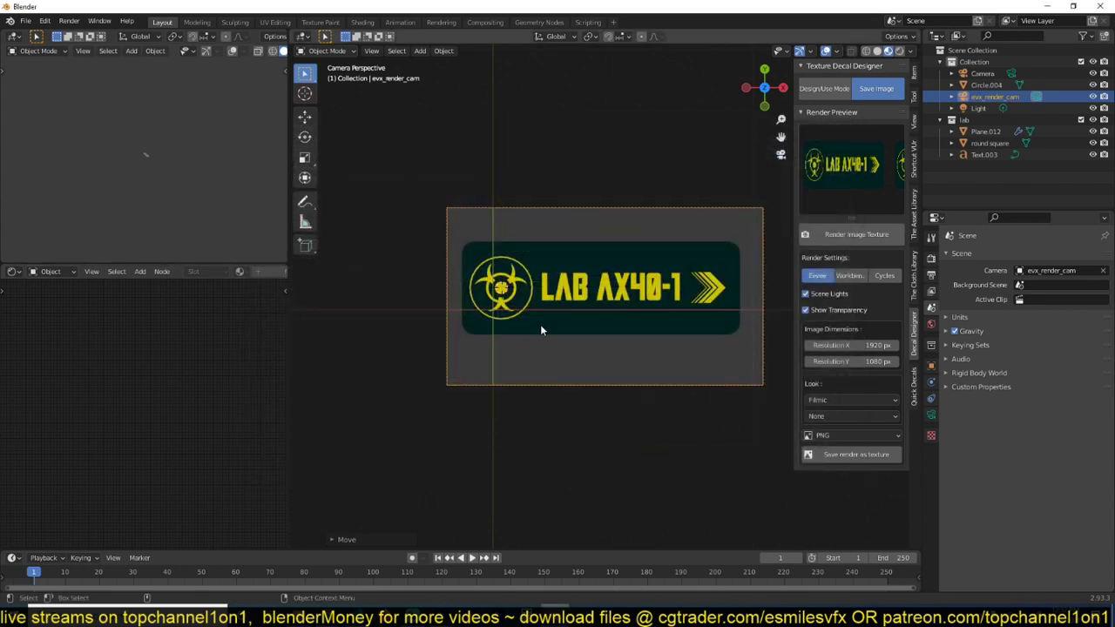
Start a new file and discard the unsaved changes to the sign scene
click(542, 326)
click(625, 356)
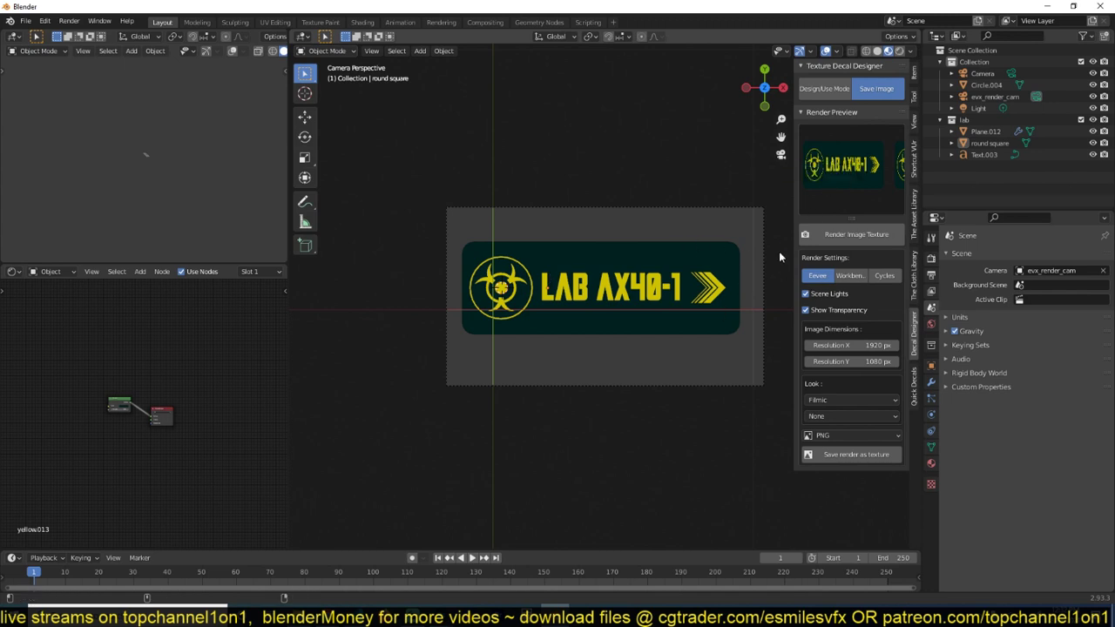
click(664, 275)
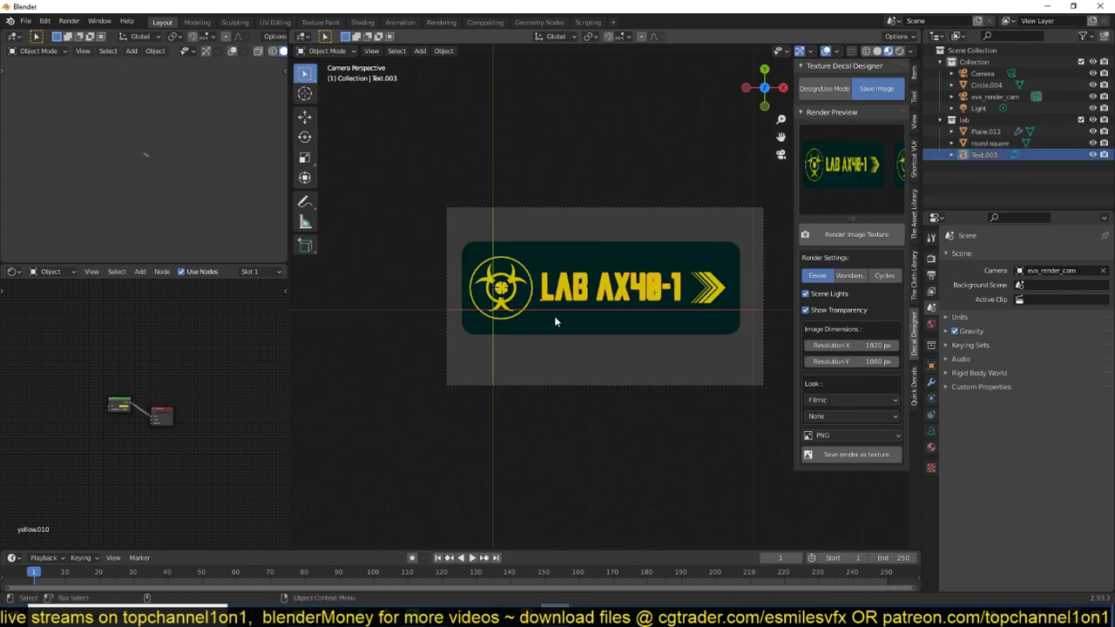
click(634, 352)
key(ctrl+n)
click(634, 352)
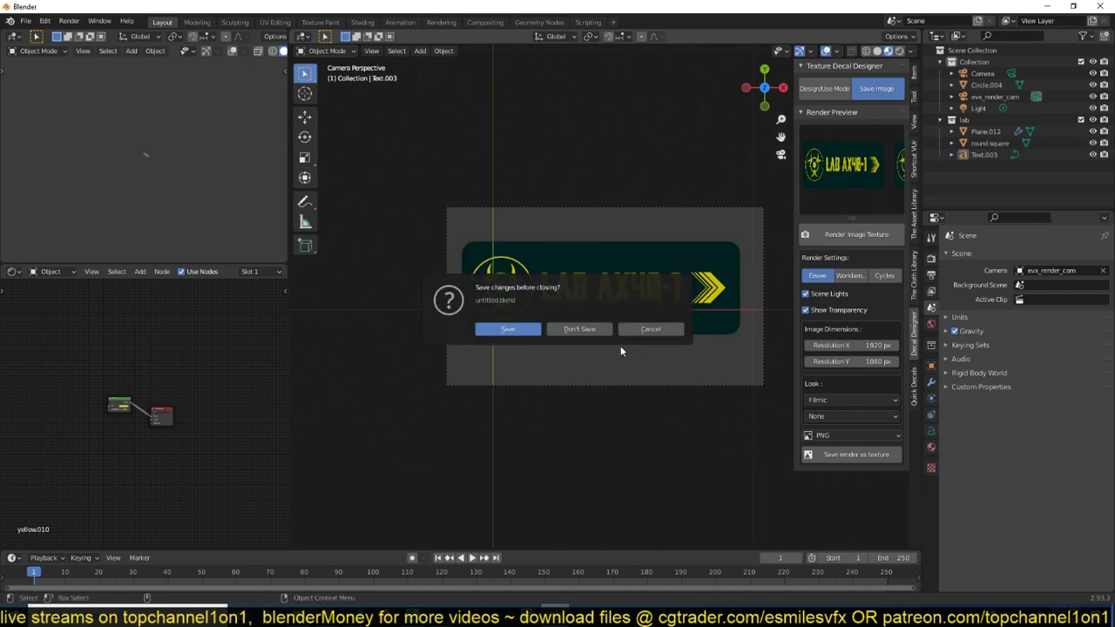
click(592, 330)
In Texture Decal Designer, switch the decal texture folder to C:\Users\PC\Documents\ and select the saved LAB AX40-1 decal
key(n)
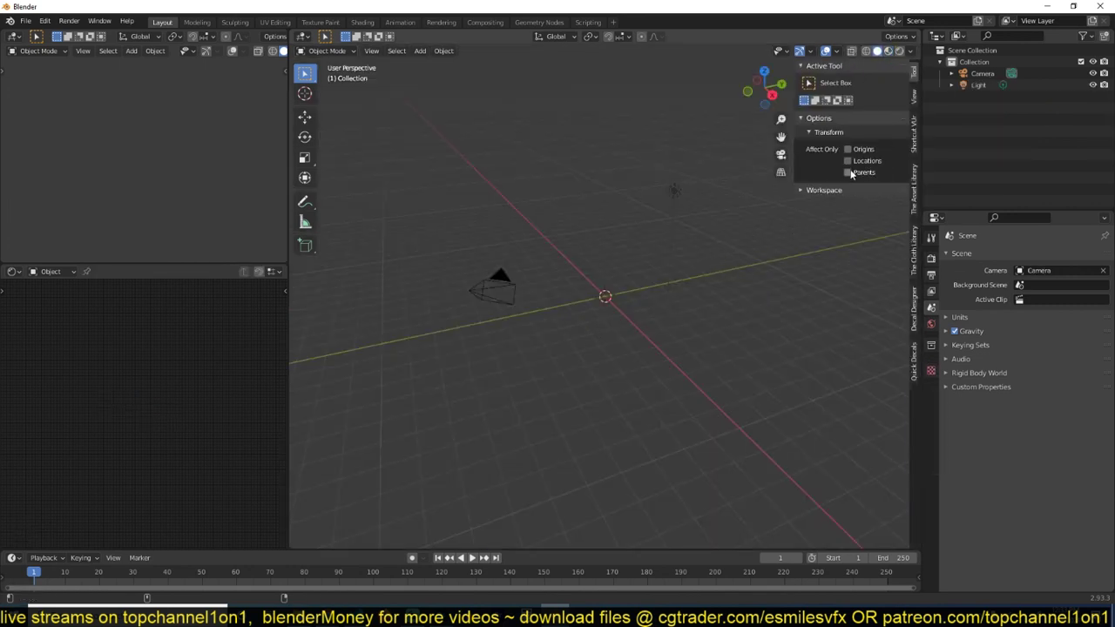
click(914, 314)
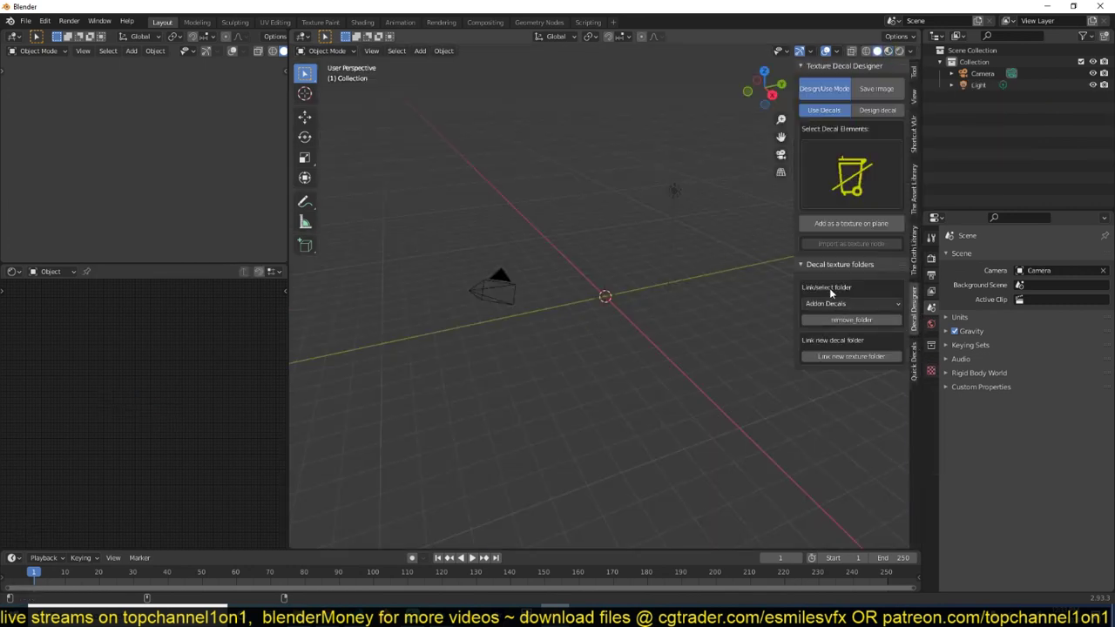
click(862, 110)
click(824, 109)
click(849, 178)
click(890, 304)
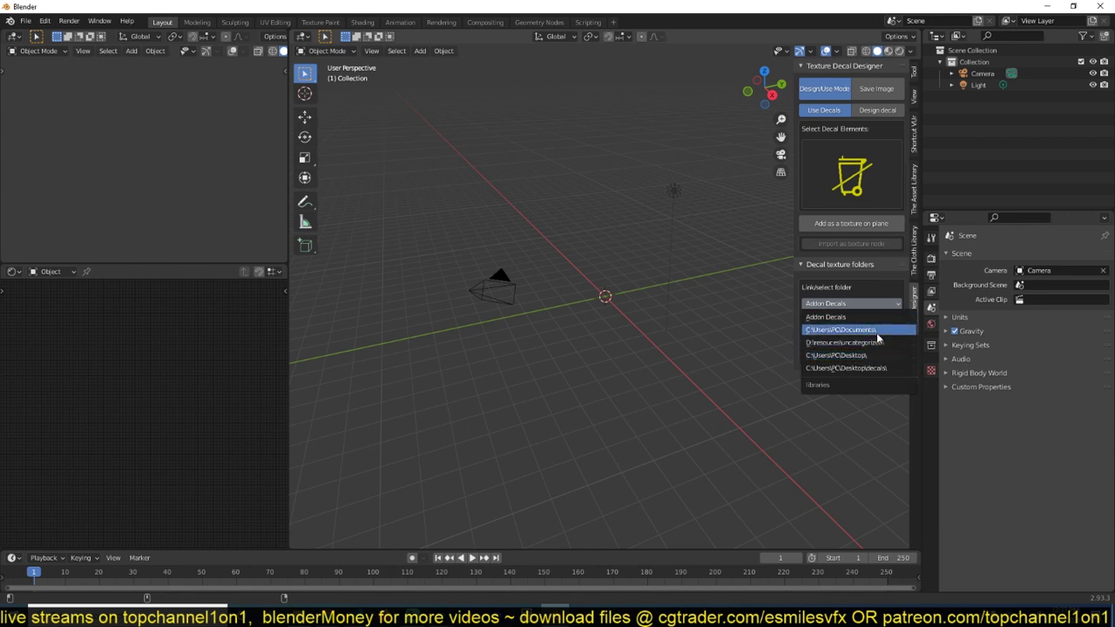
click(871, 330)
click(867, 196)
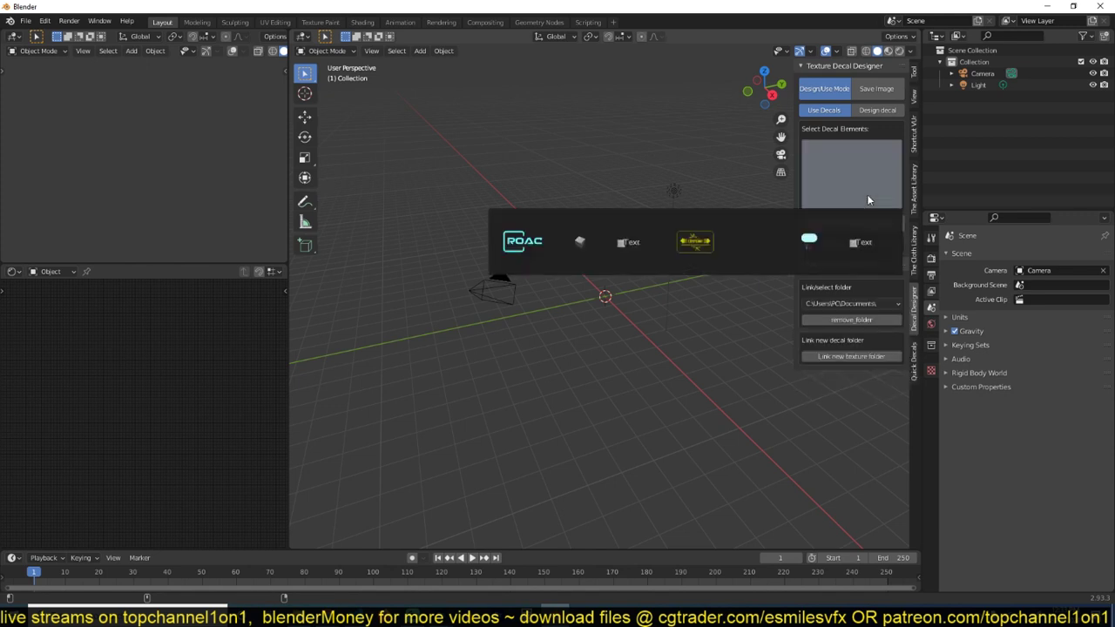
click(755, 253)
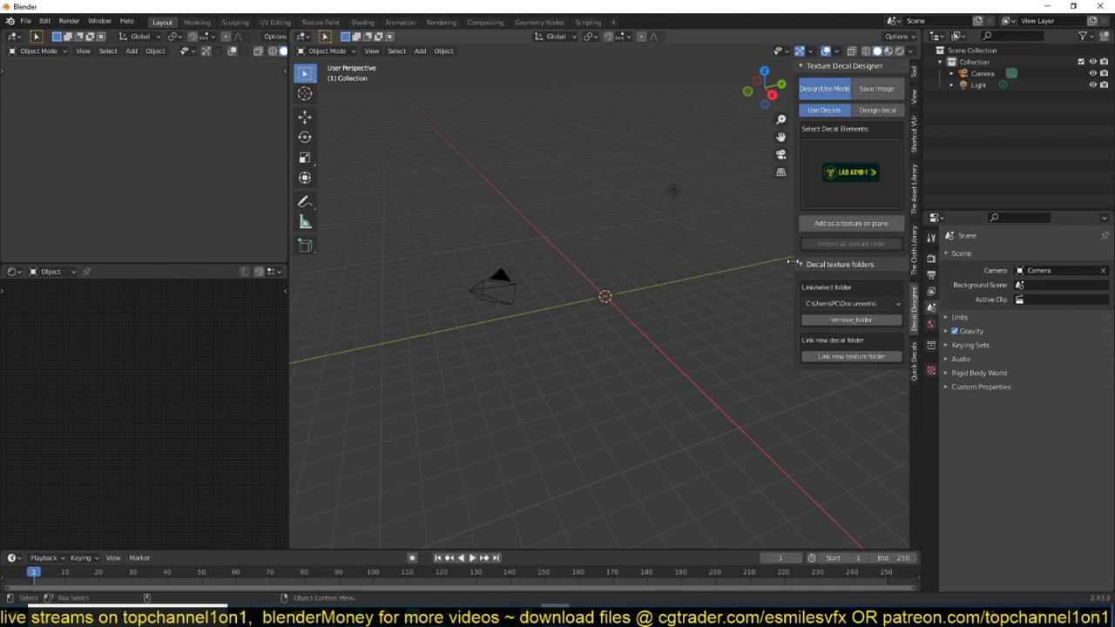
Add the LAB AX40-1 decal as a texture on a plane, show it in material preview and stretch the plane along X
click(858, 223)
scroll(640, 292, up, 4)
middle_drag(650, 346, 688, 392)
scroll(741, 296, up, 4)
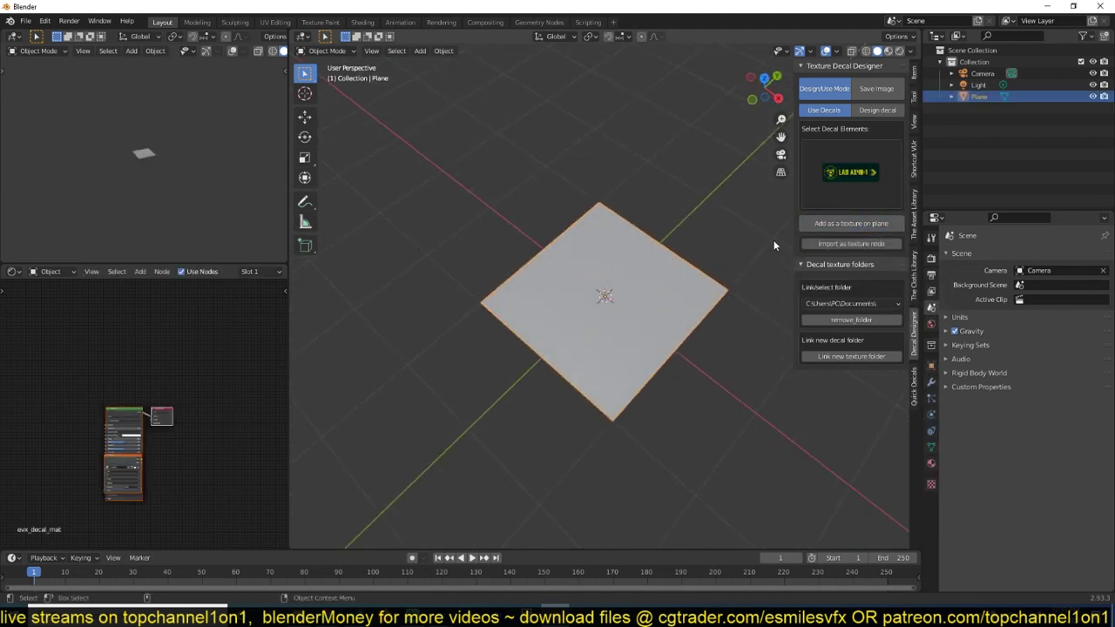
click(887, 51)
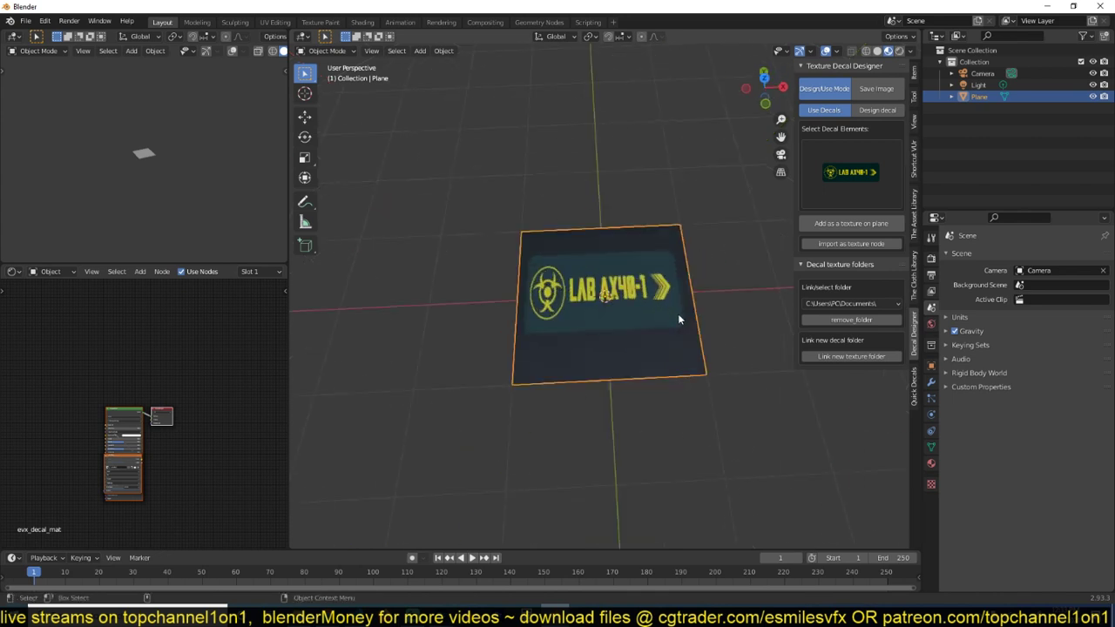
key(s)
key(x)
click(756, 306)
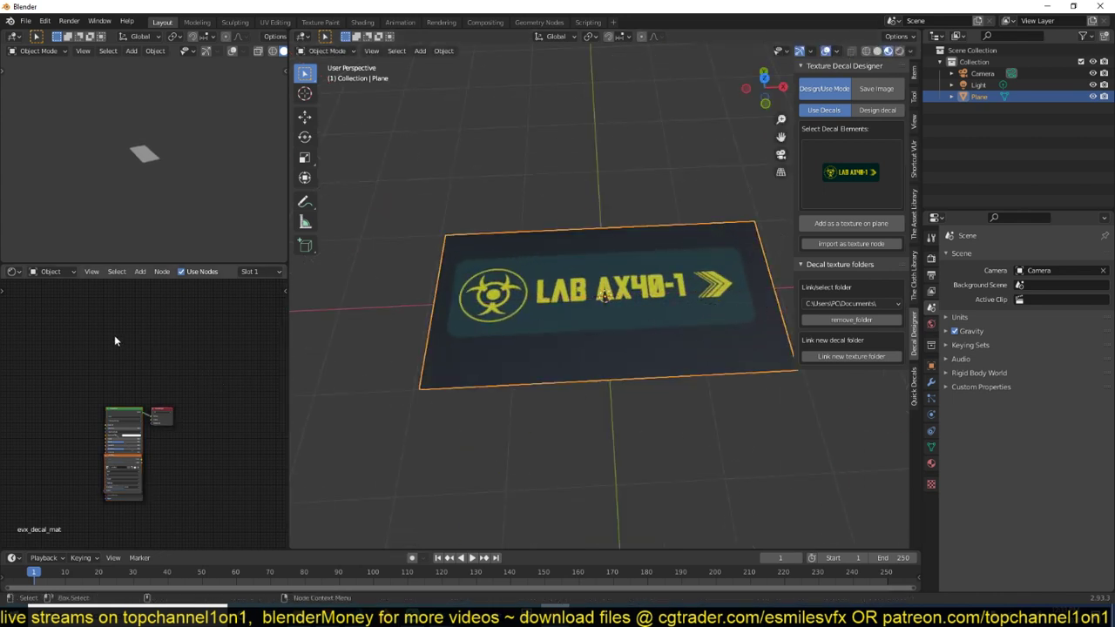
Replace the plane with a scaled UV sphere whose material shows the LAB AX40-1 decal texture
key(shift+a)
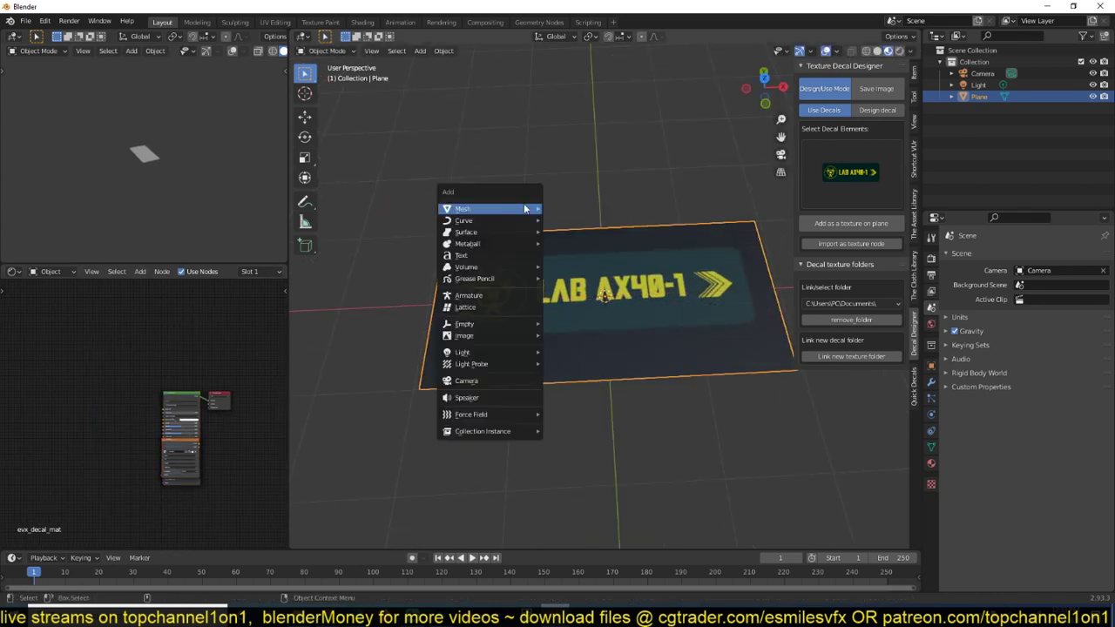
mouse_move(522, 208)
click(587, 244)
key(s)
click(651, 343)
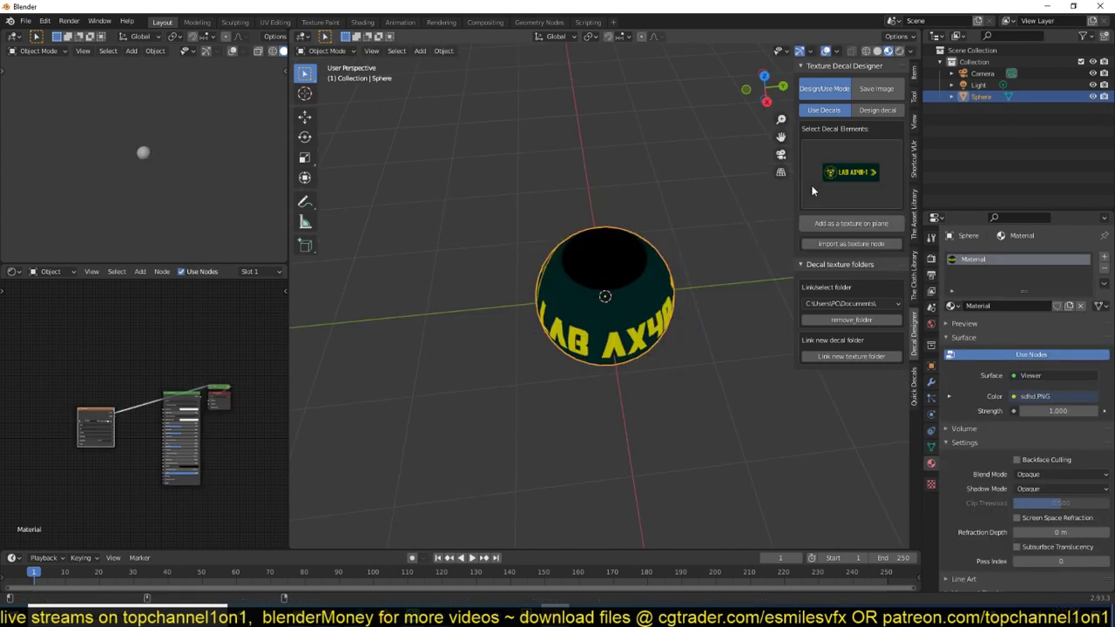
Reopen the recent file 1.blend without saving the sphere scene
click(814, 178)
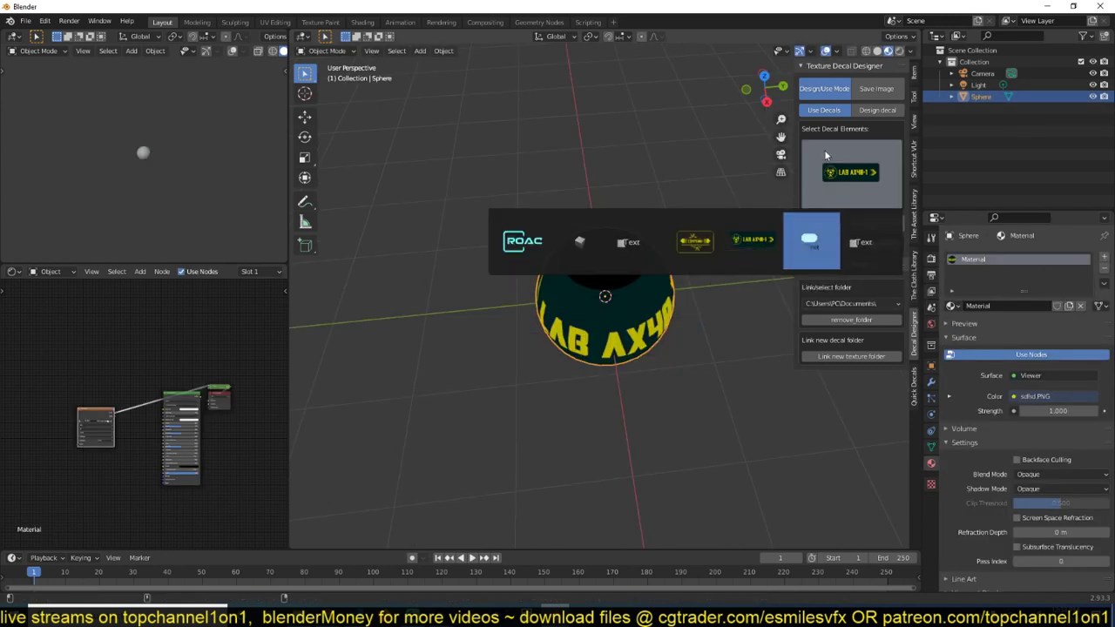
click(26, 20)
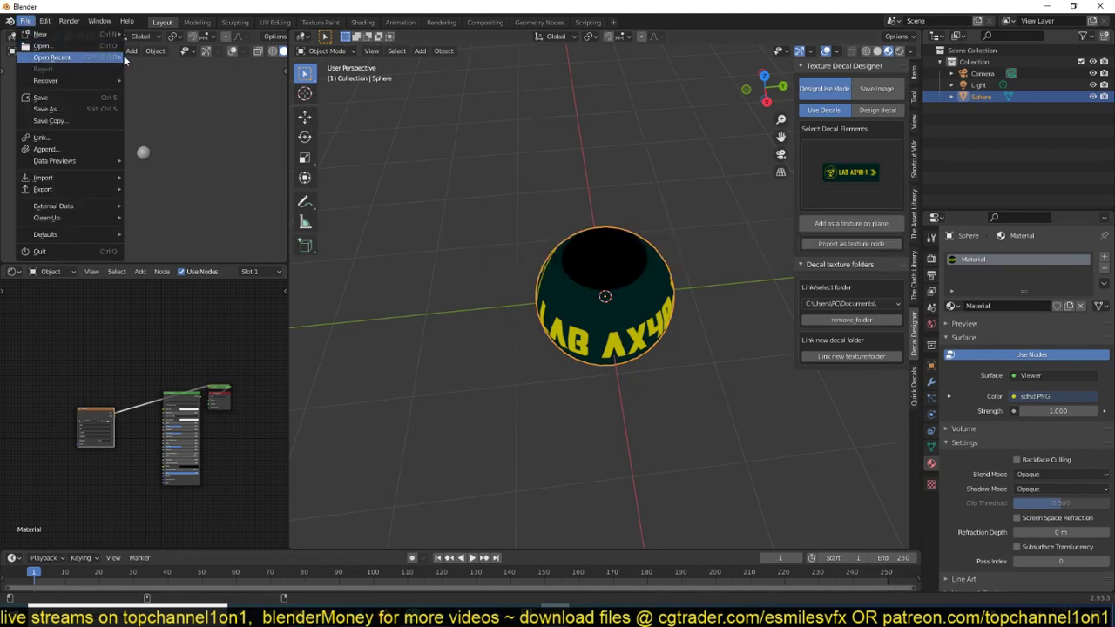
mouse_move(113, 57)
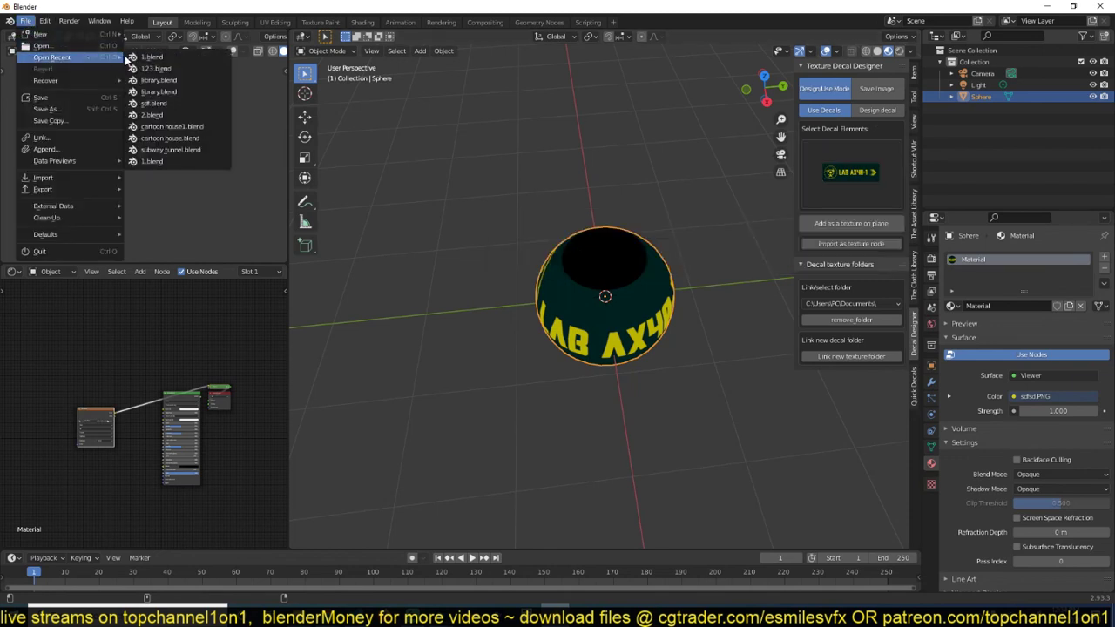
click(183, 58)
click(560, 331)
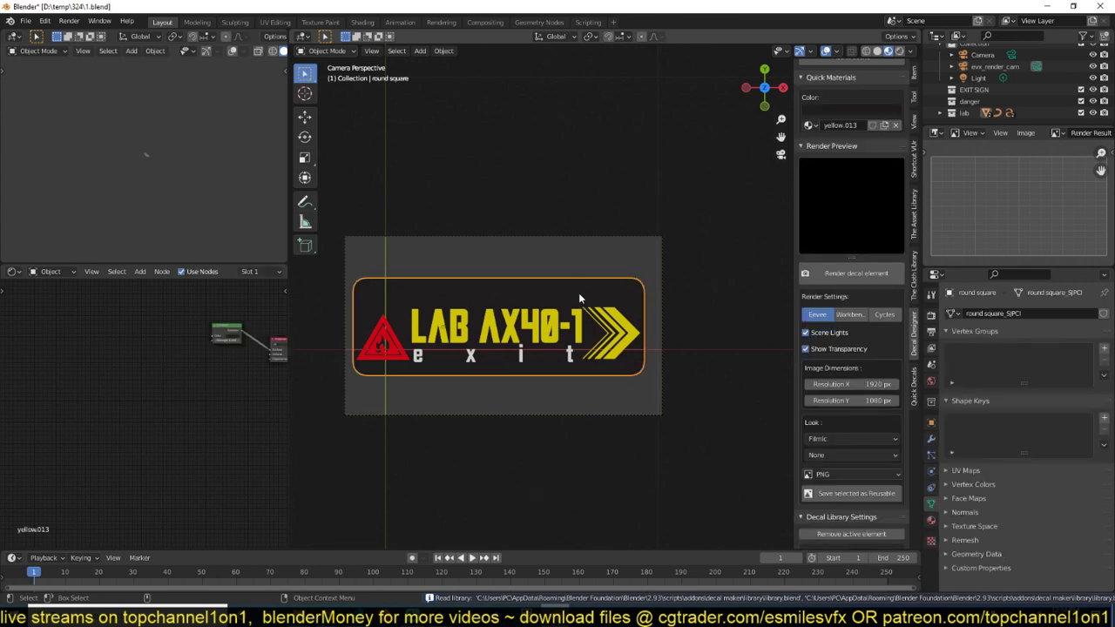
In top view, add an icosphere in the empty area above the exit sign and scale it down
key(KP_7)
shift+middle_drag(563, 271, 523, 296)
scroll(488, 291, up, 2)
shift+middle_drag(431, 287, 540, 259)
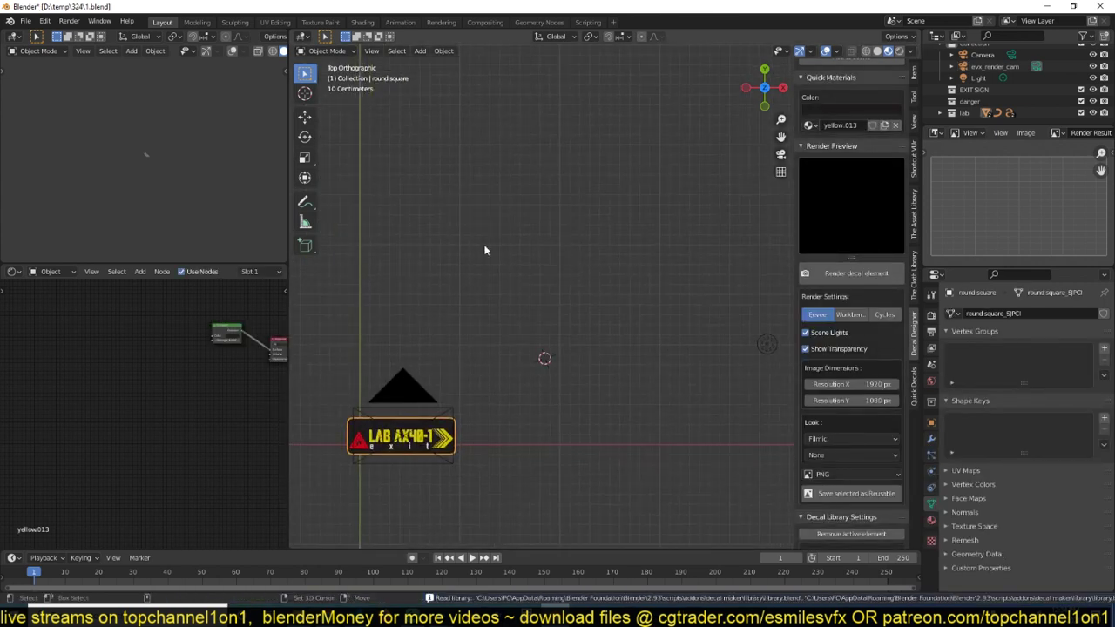
key(shift+a)
mouse_move(433, 241)
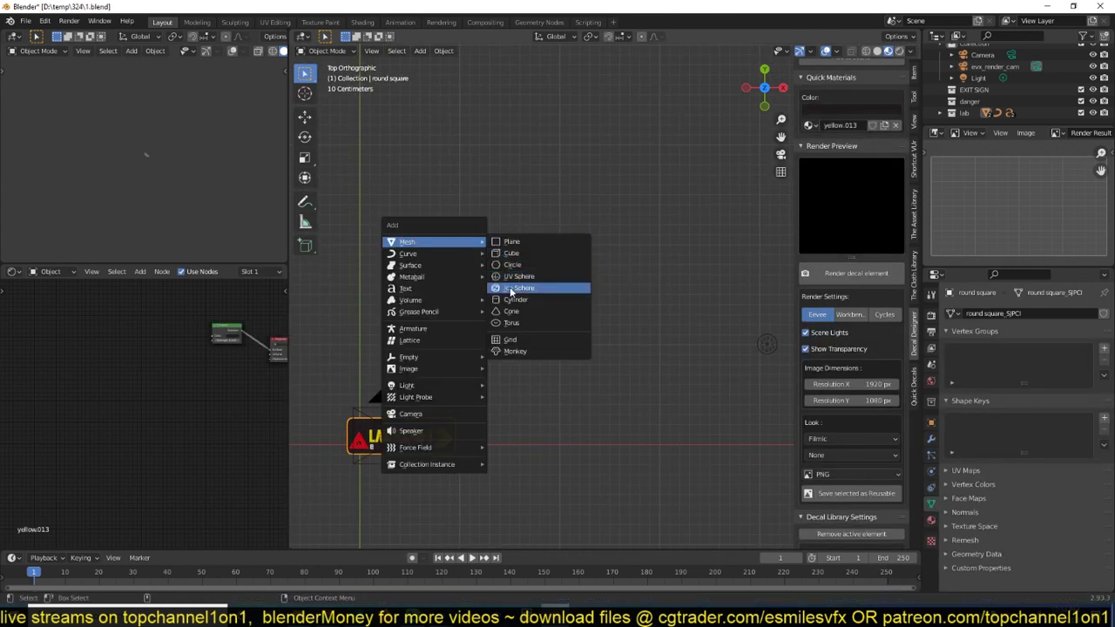
click(512, 288)
key(s)
click(550, 321)
key(s)
click(498, 271)
Create a quick decal material on the icosphere and colour it cyan
scroll(480, 252, up, 3)
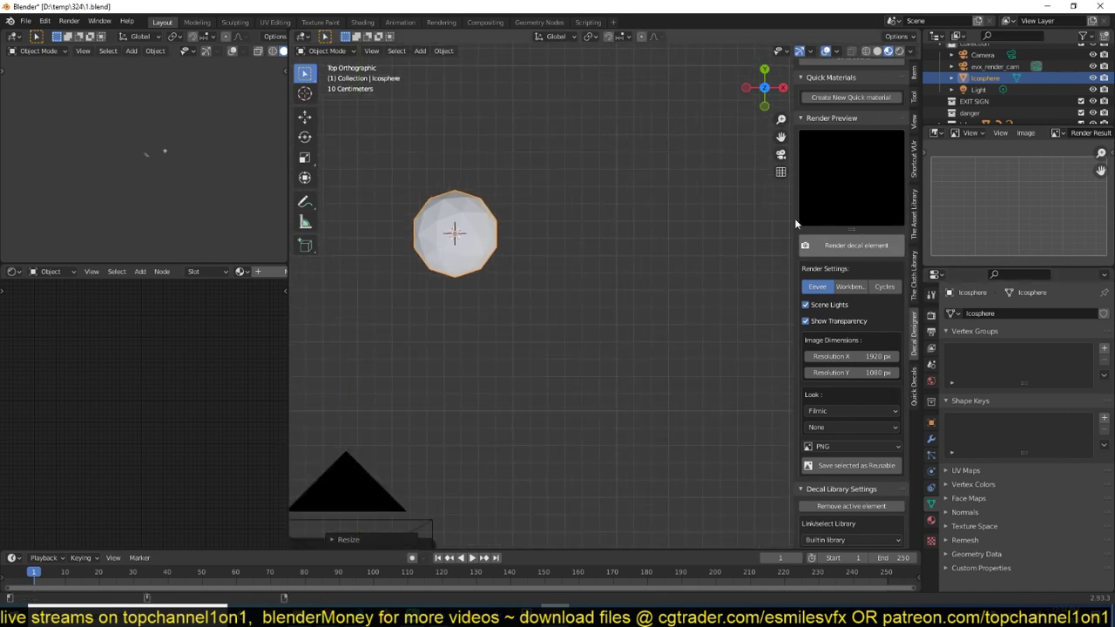
scroll(858, 174, up, 5)
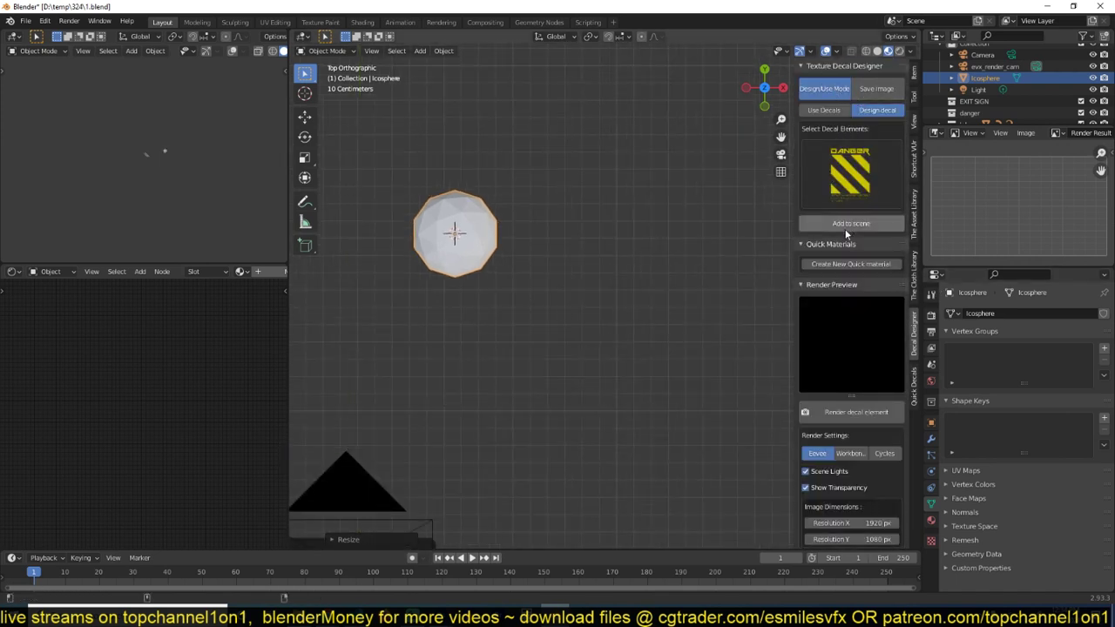
click(858, 264)
key(KP_Decimal)
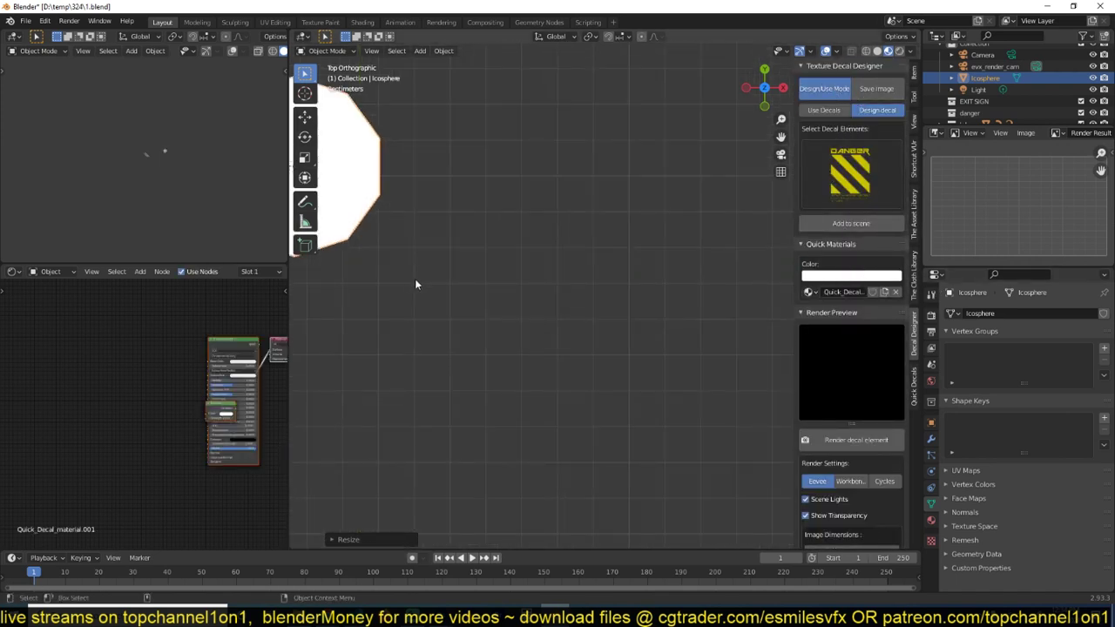
click(875, 277)
mouse_move(866, 155)
mouse_down()
mouse_move(892, 141)
mouse_move(860, 130)
mouse_move(851, 110)
mouse_up()
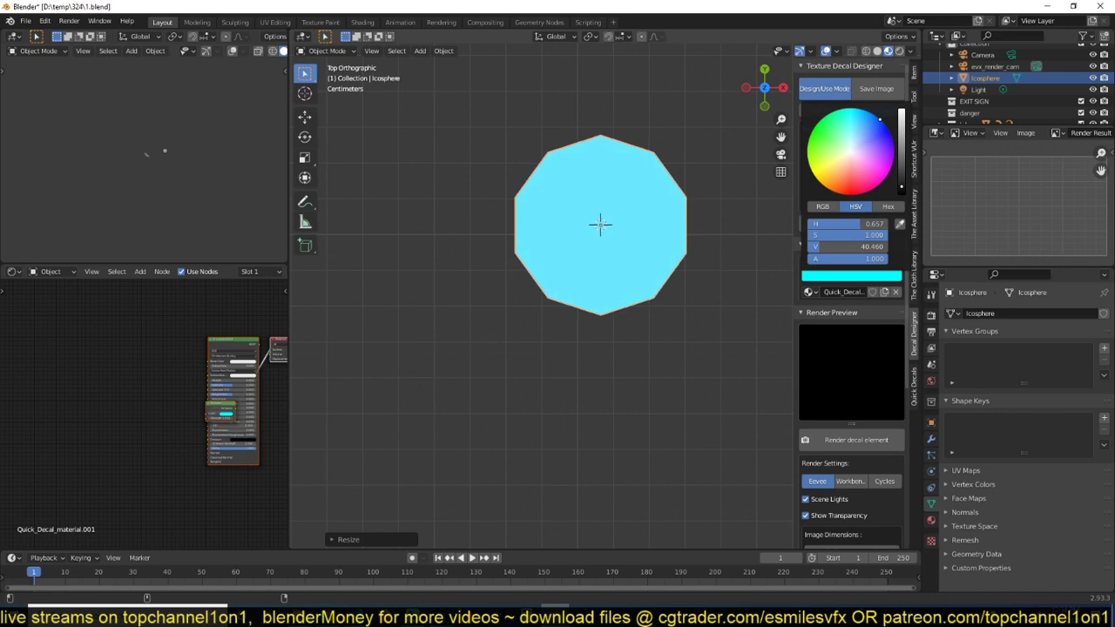
shift+middle_drag(657, 222, 634, 265)
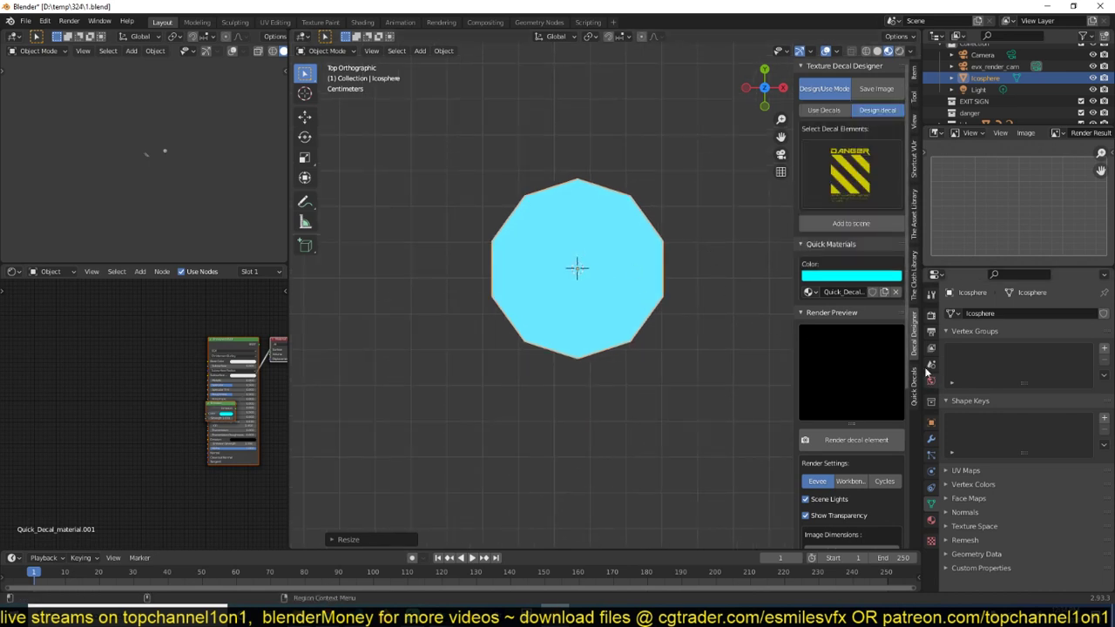
Add a Wireframe modifier to the icosphere
click(930, 441)
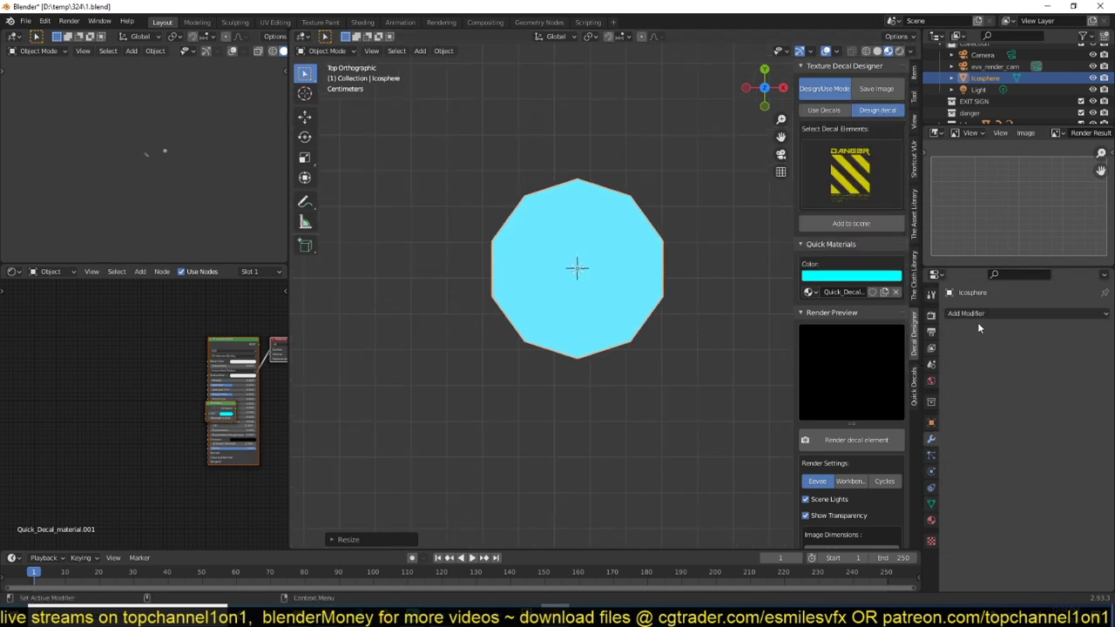
click(980, 313)
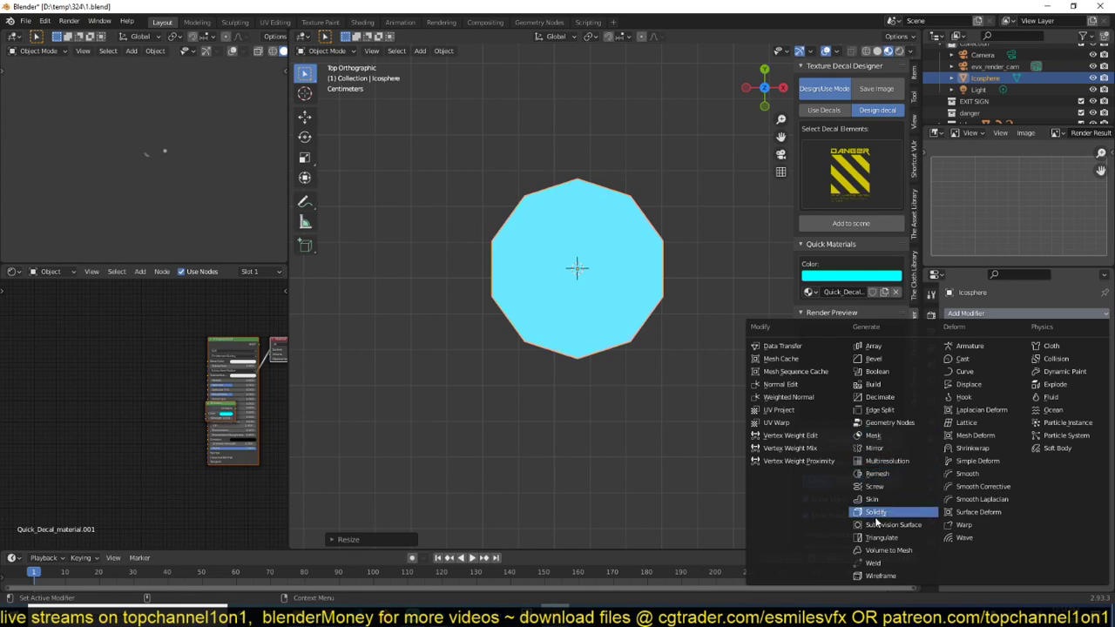
click(892, 576)
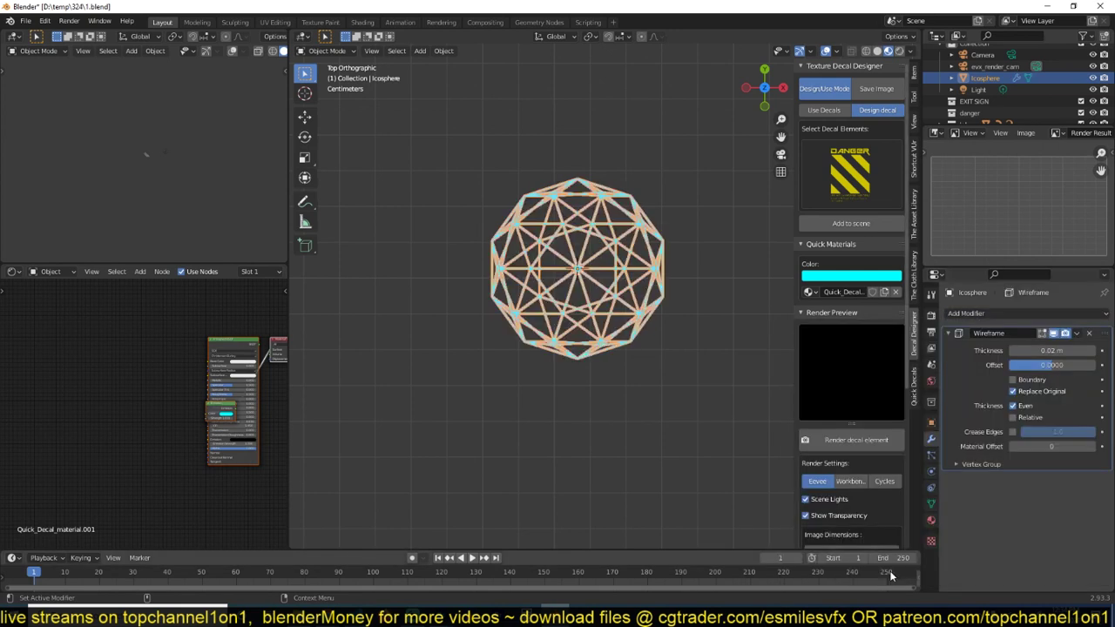
click(582, 297)
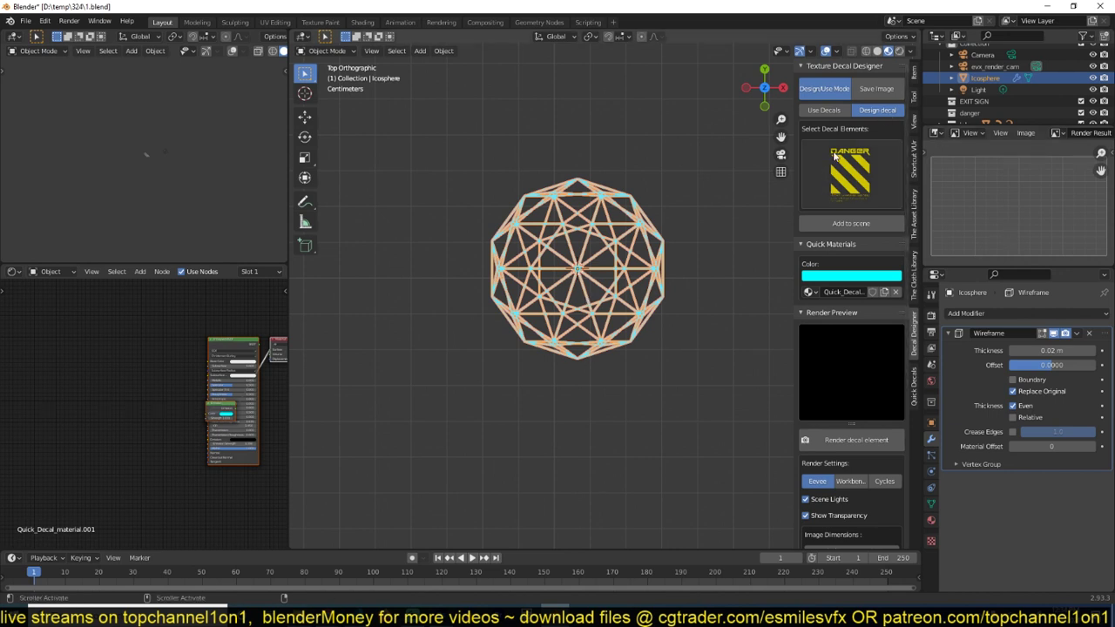
scroll(828, 346, down, 3)
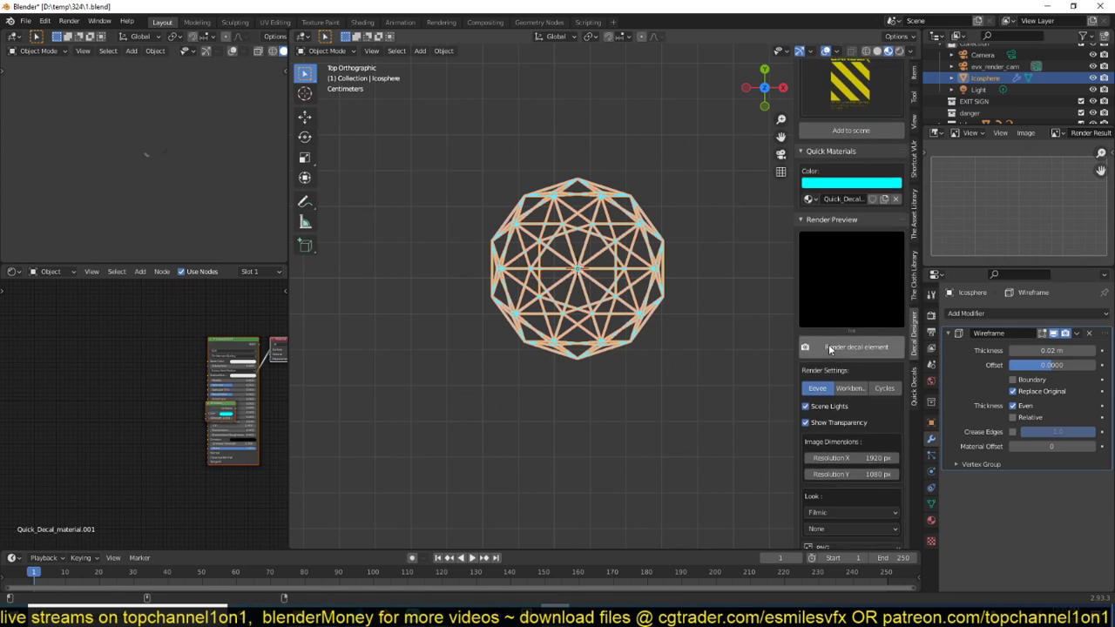
Fit the wireframe icosphere inside the render camera's frame and render it as a decal element
click(845, 346)
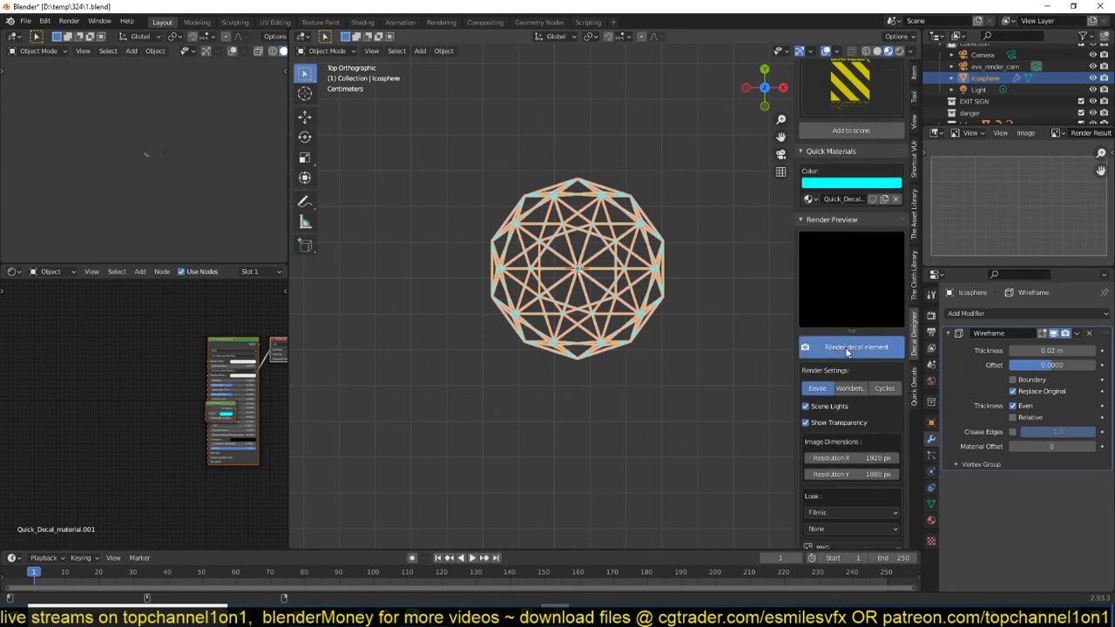
click(659, 339)
key(g)
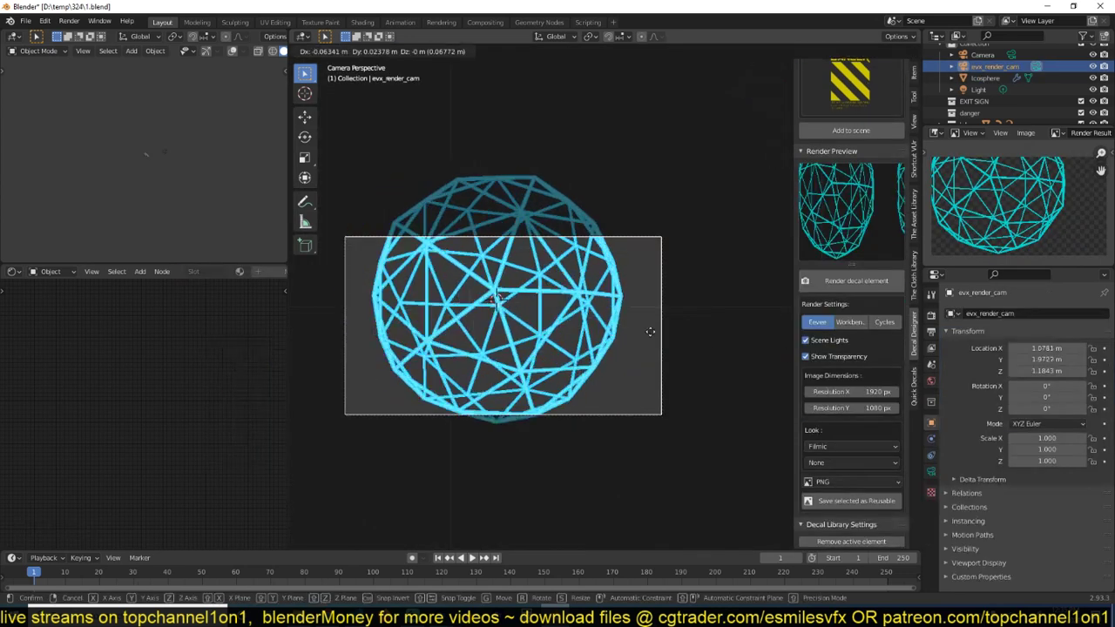
click(654, 330)
key(g)
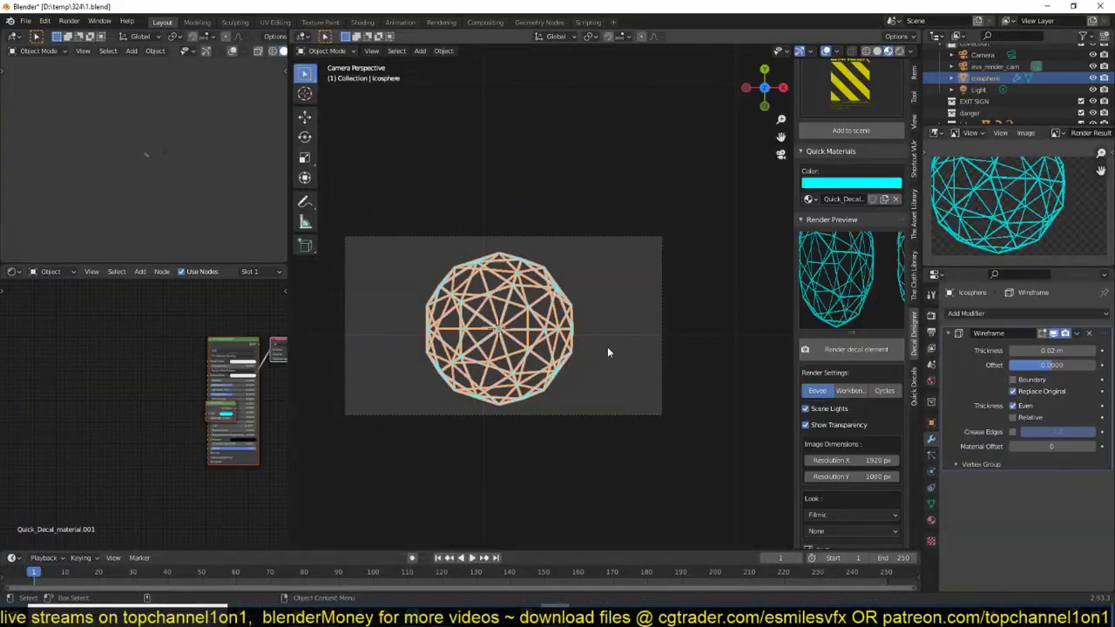
click(854, 348)
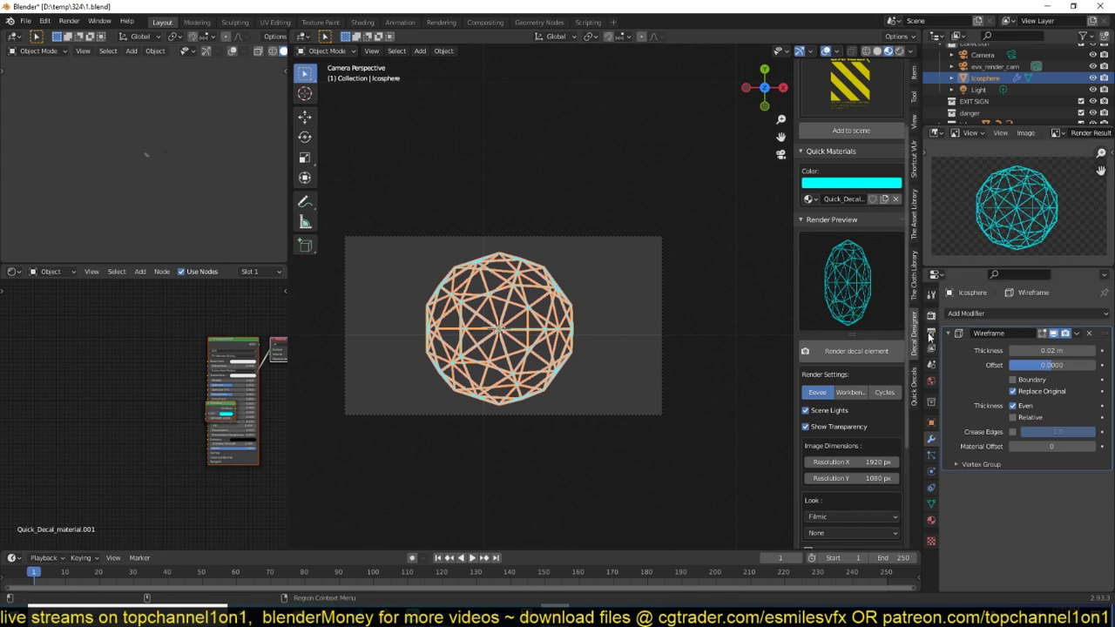
Save the icosphere as a reusable decal element and save the file
scroll(860, 366, down, 5)
scroll(852, 390, down, 1)
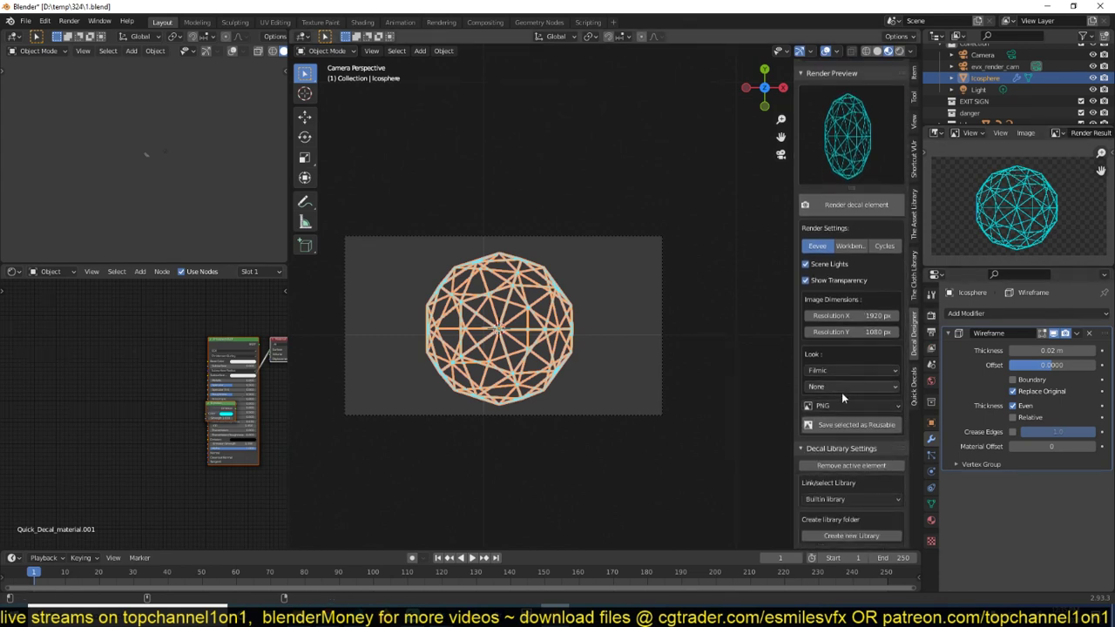
scroll(839, 359, up, 4)
scroll(849, 409, down, 4)
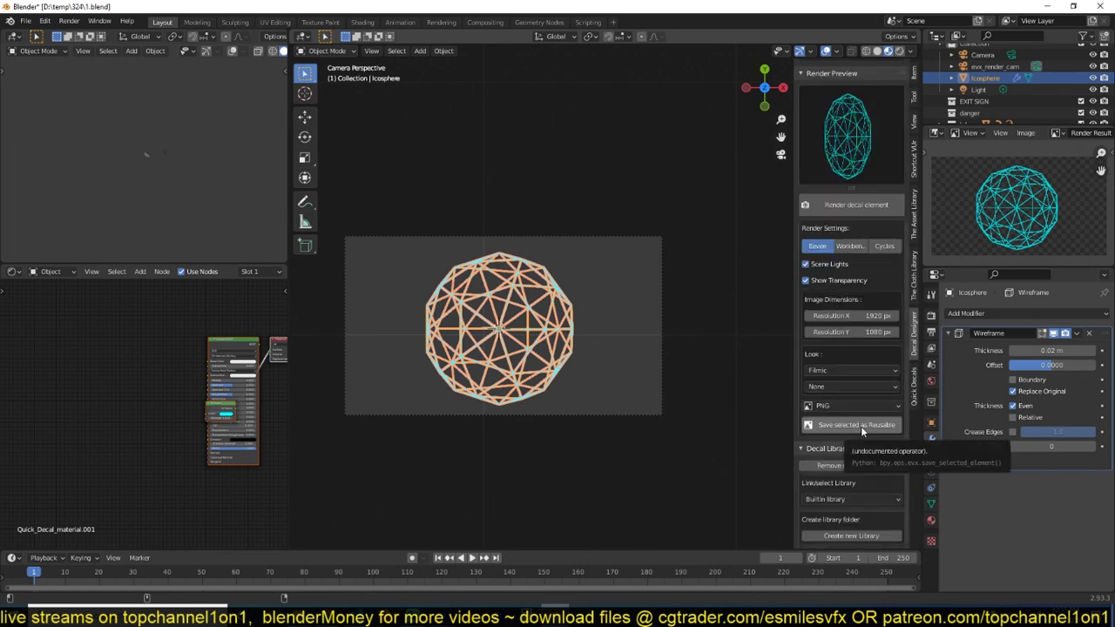
click(861, 426)
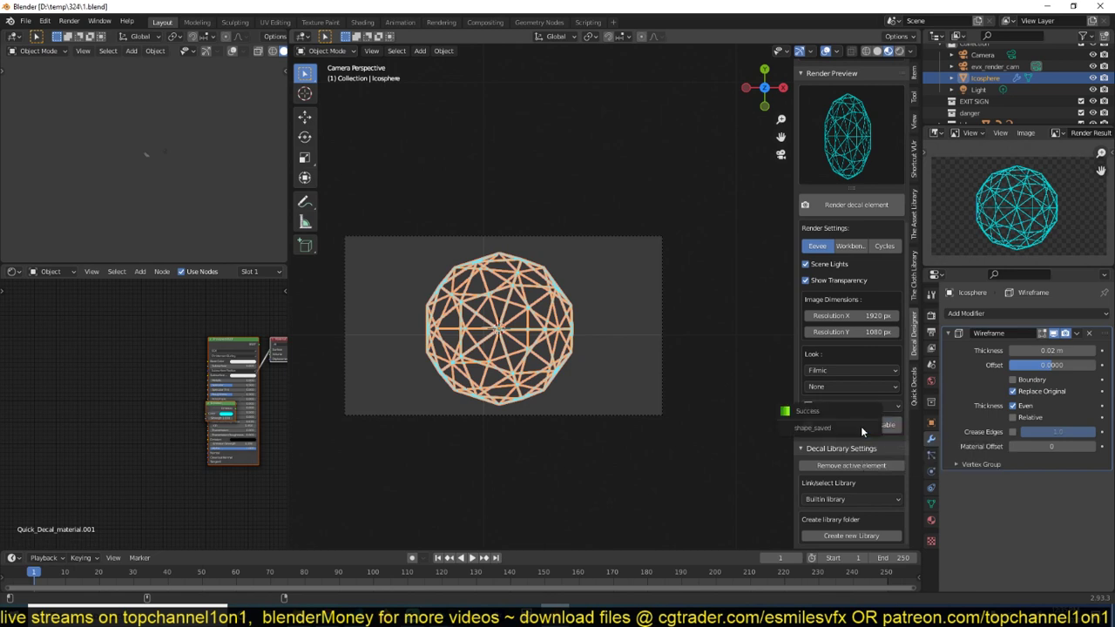
key(ctrl+s)
Start a new file, pick the cyan wireframe sphere among the Decal Designer elements and view the scene from the top
key(ctrl+n)
click(448, 148)
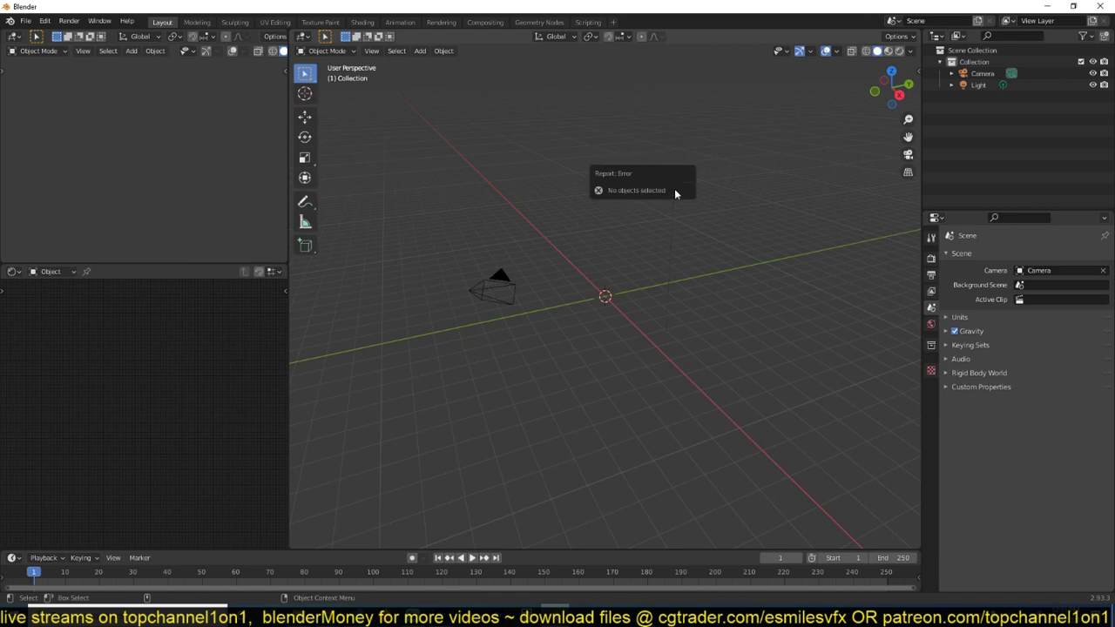
key(m)
key(n)
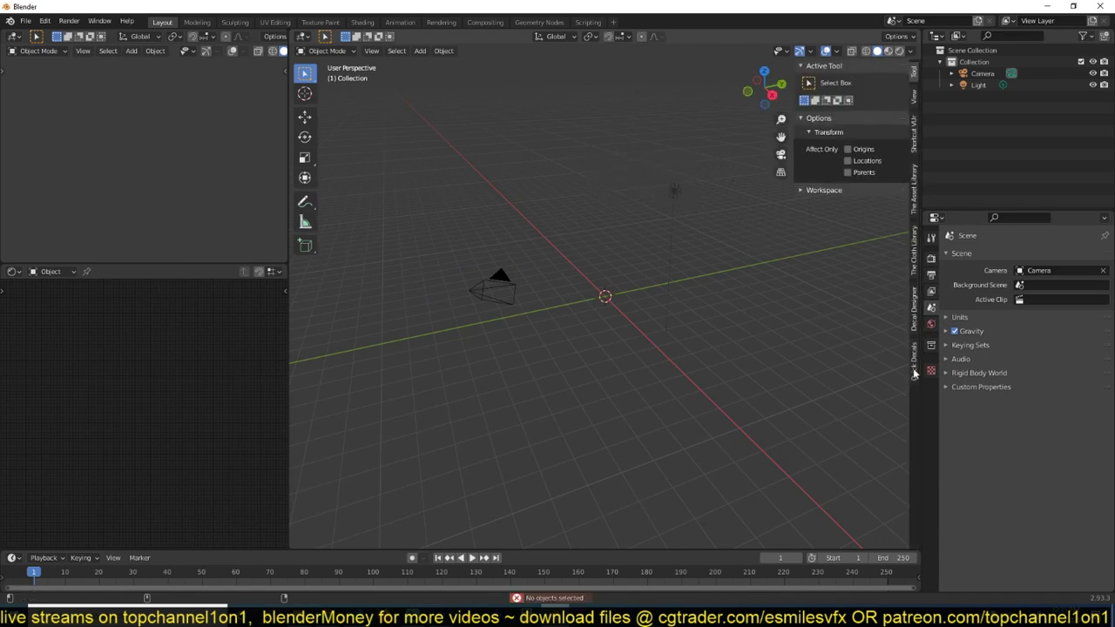
click(913, 310)
click(850, 176)
click(754, 362)
key(KP_7)
scroll(532, 299, up, 3)
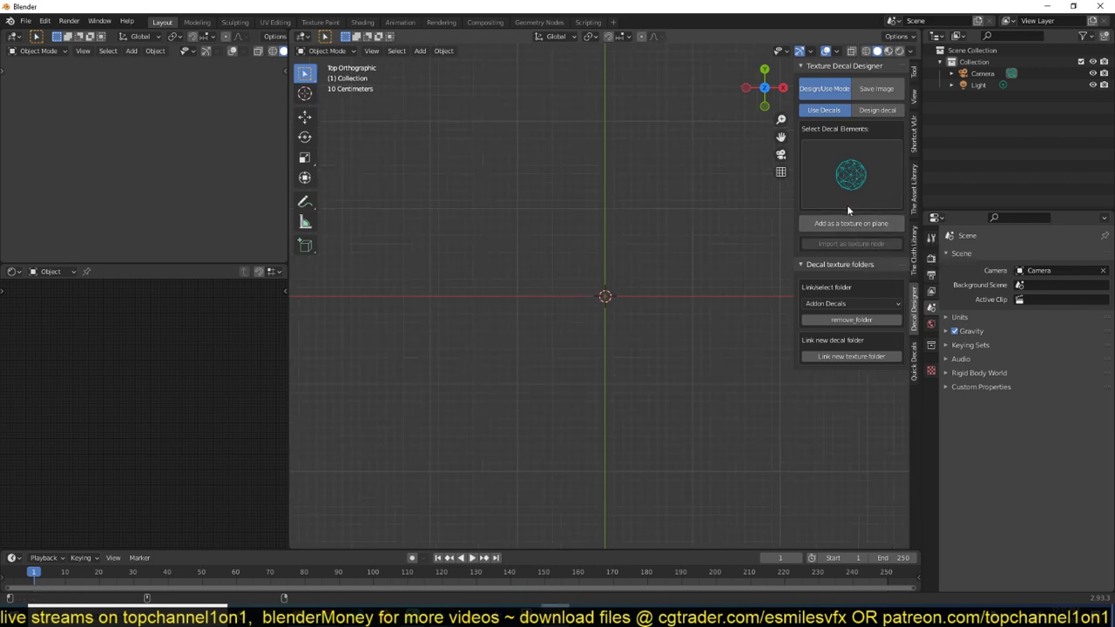
In Design decal mode, add the wireframe sphere element to the scene as an object
click(883, 110)
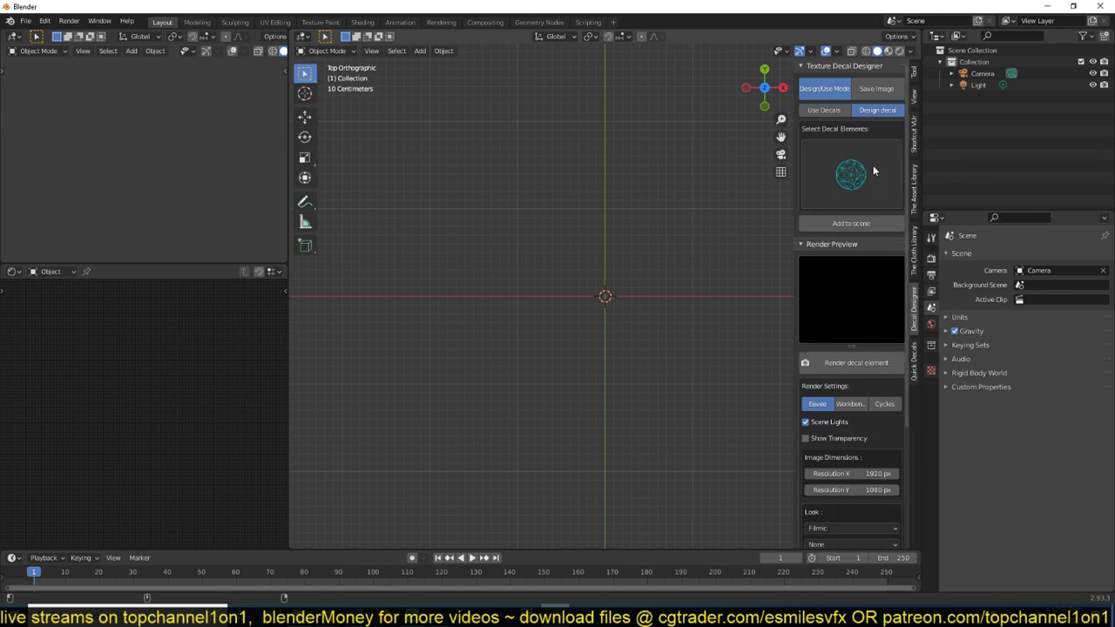
click(873, 165)
click(750, 362)
click(850, 223)
scroll(593, 316, up, 7)
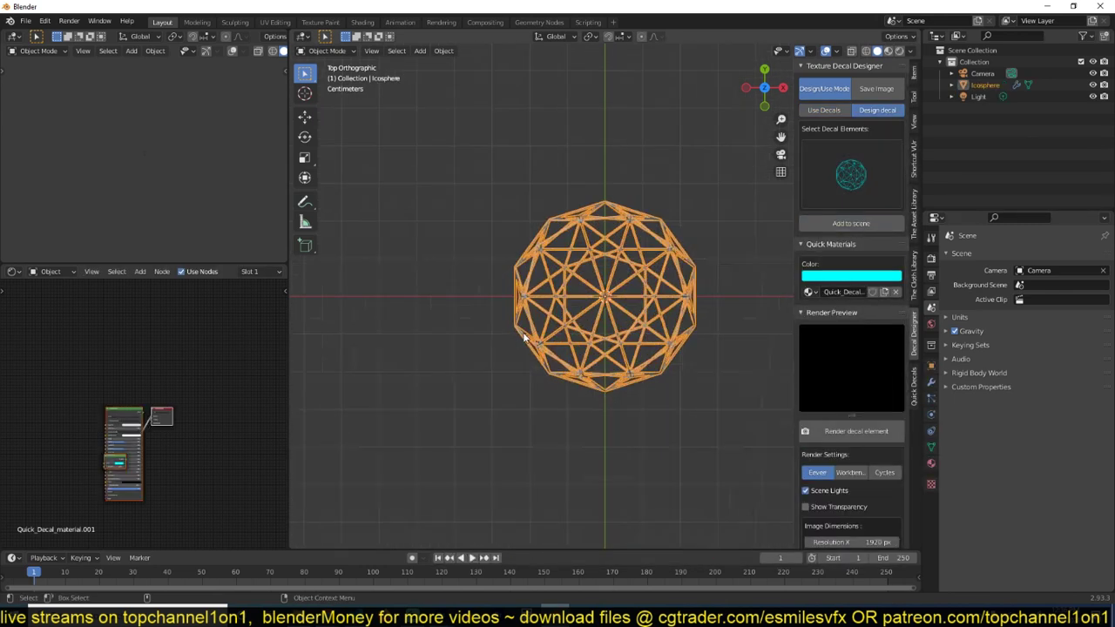
Switch the viewport to Material Preview and delete the imported icosphere
click(709, 412)
click(886, 51)
click(648, 303)
key(x)
click(647, 297)
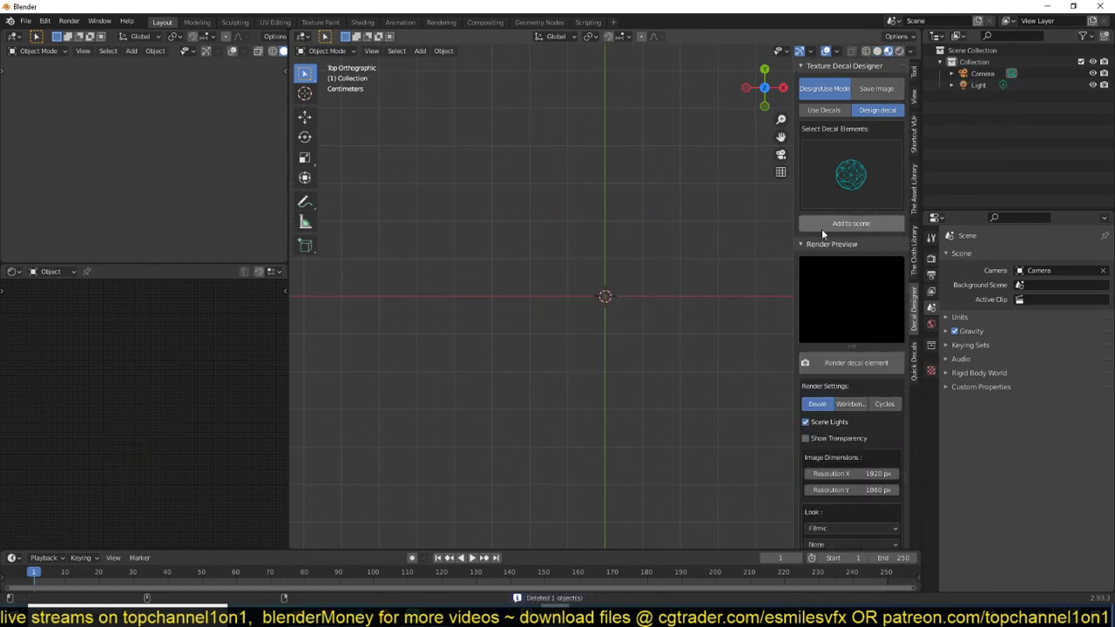
Open the Quick Decals tools and view the Quick Decals product page in the browser
click(914, 367)
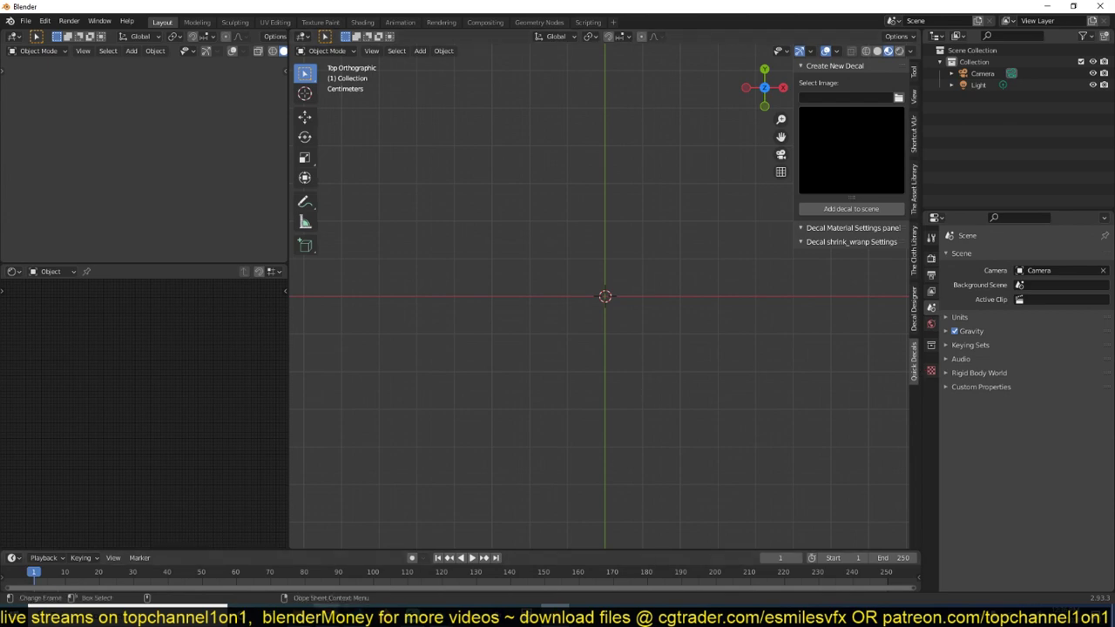
mouse_move(328, 618)
click(453, 561)
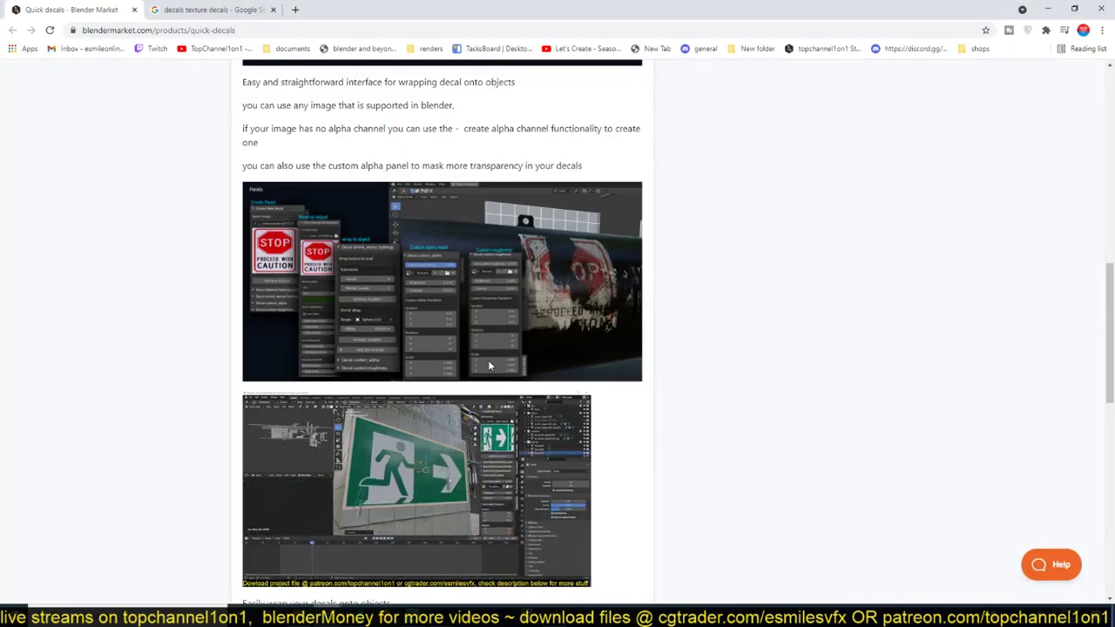
click(1048, 9)
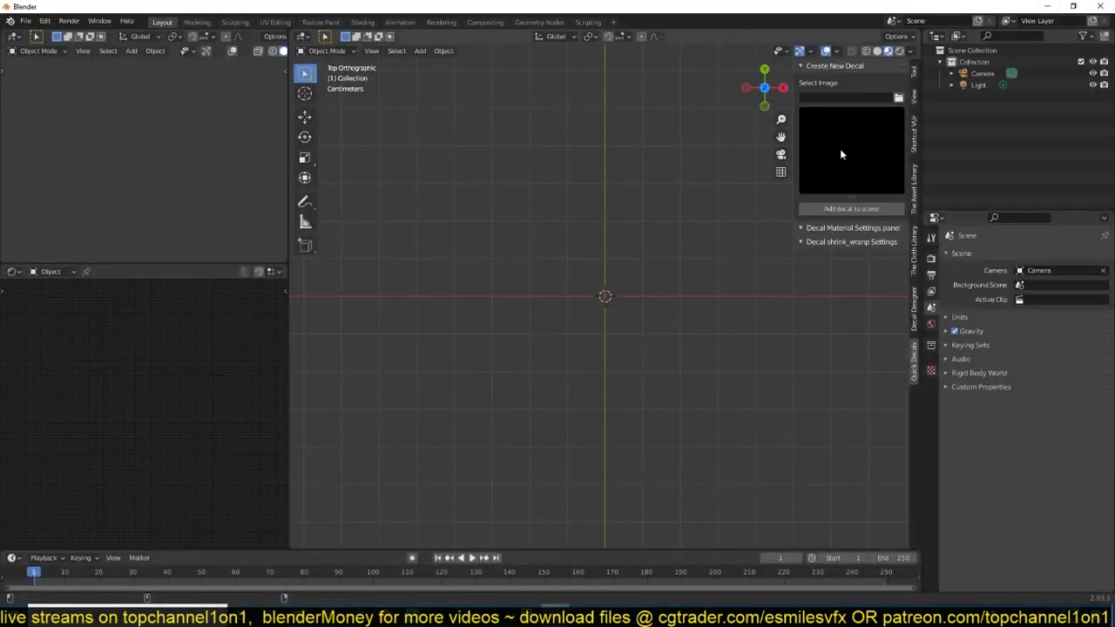
Load the green LAB AX40-1 PNG from the Documents folder and add it to the scene as a decal
click(897, 99)
scroll(658, 405, down, 3)
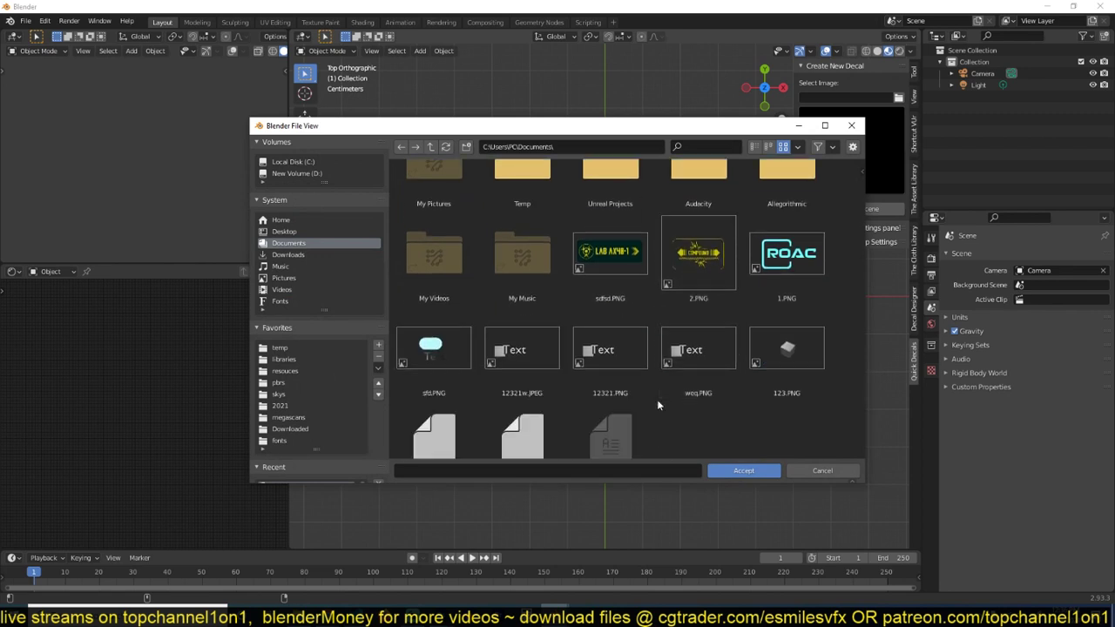
scroll(657, 399, down, 1)
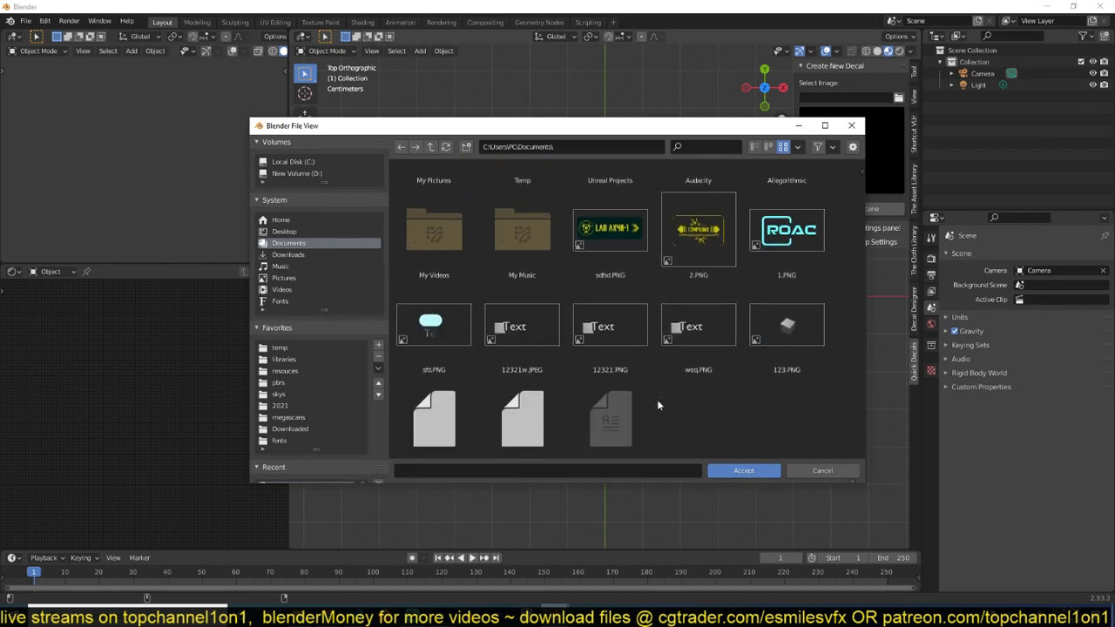
double_click(588, 245)
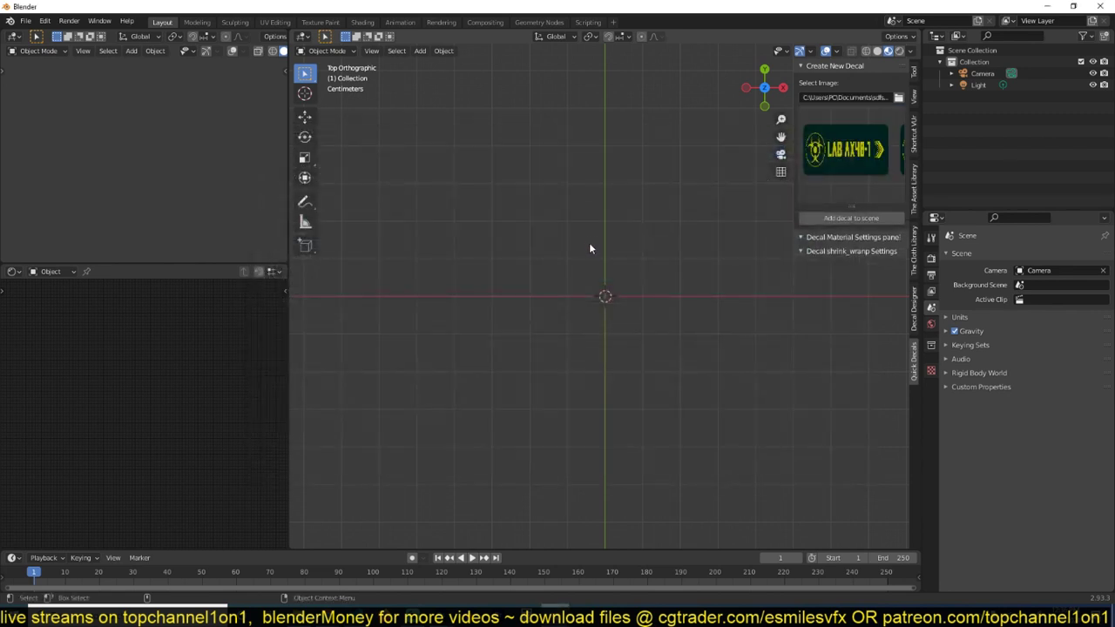
click(878, 219)
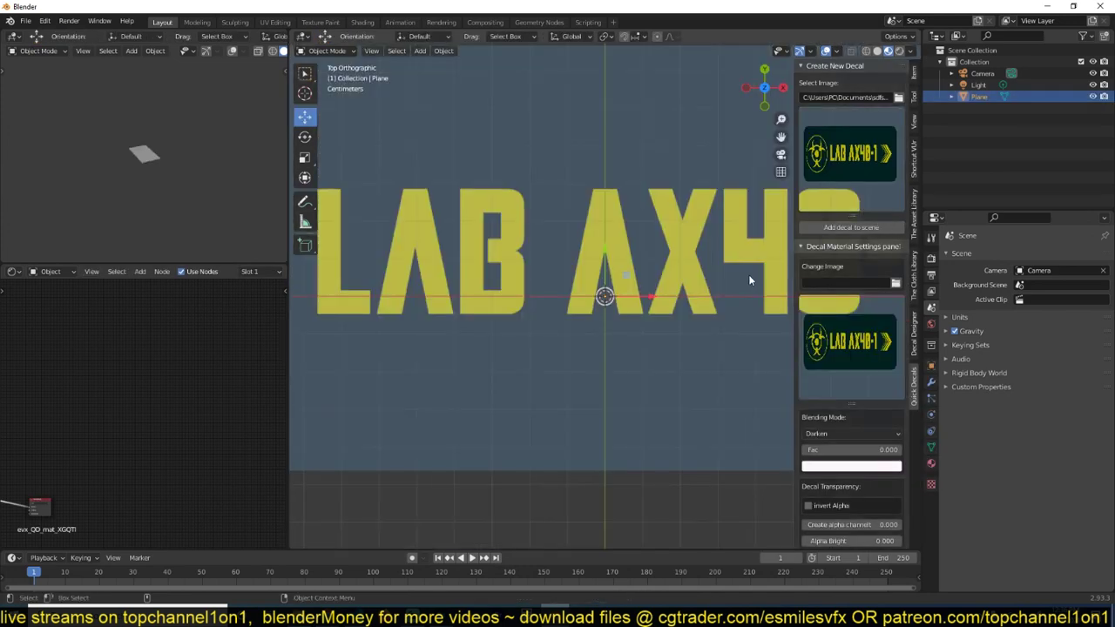
Rotate the decal plane 90 degrees about the X axis so it stands upright
text(rx)
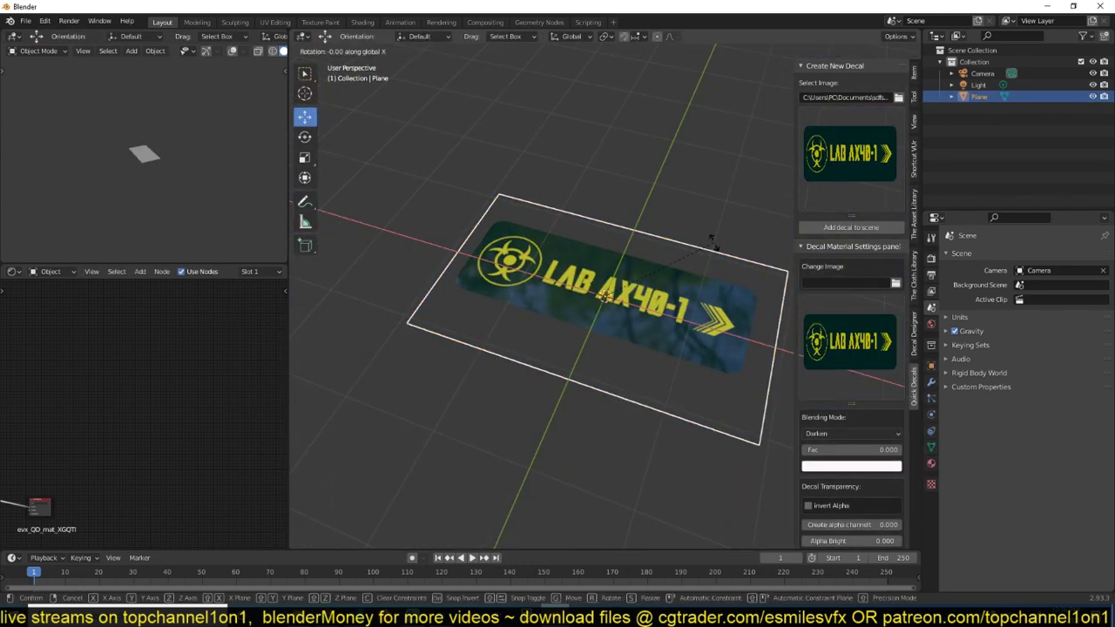
text(90)
key(Return)
Add a cylinder, move it along the Y axis behind the decal and smooth its shading
key(shift+a)
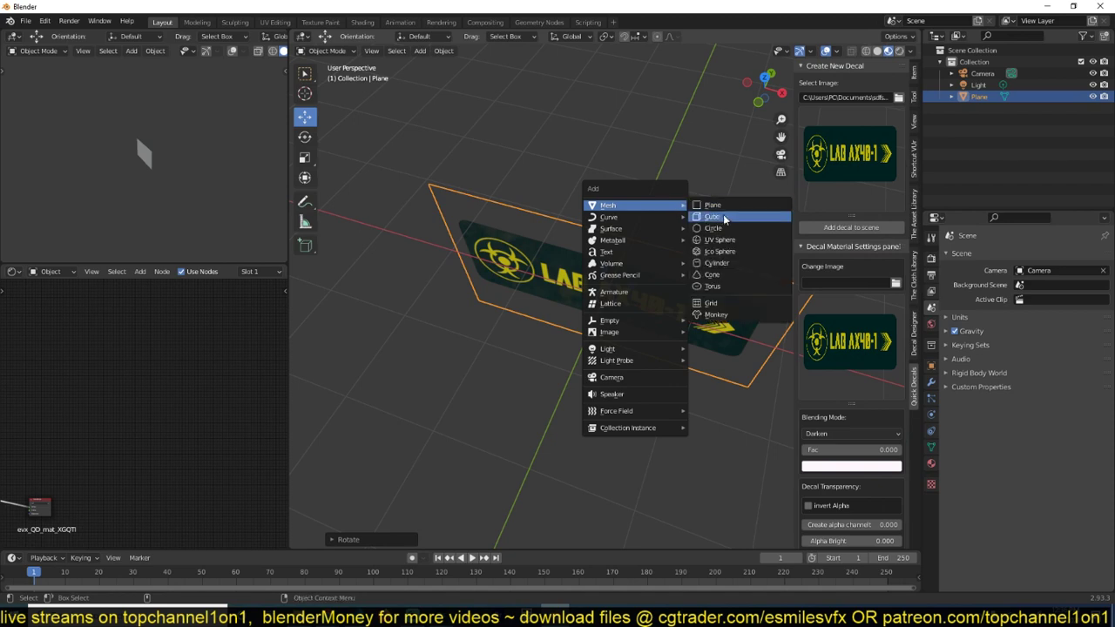
click(734, 287)
middle_drag(733, 286, 644, 292)
key(g)
key(y)
click(789, 358)
middle_drag(789, 358, 728, 288)
key(q)
click(726, 283)
middle_drag(533, 334, 744, 273)
Apply a material from the walls category of the Asset Library to the cylinder
click(914, 228)
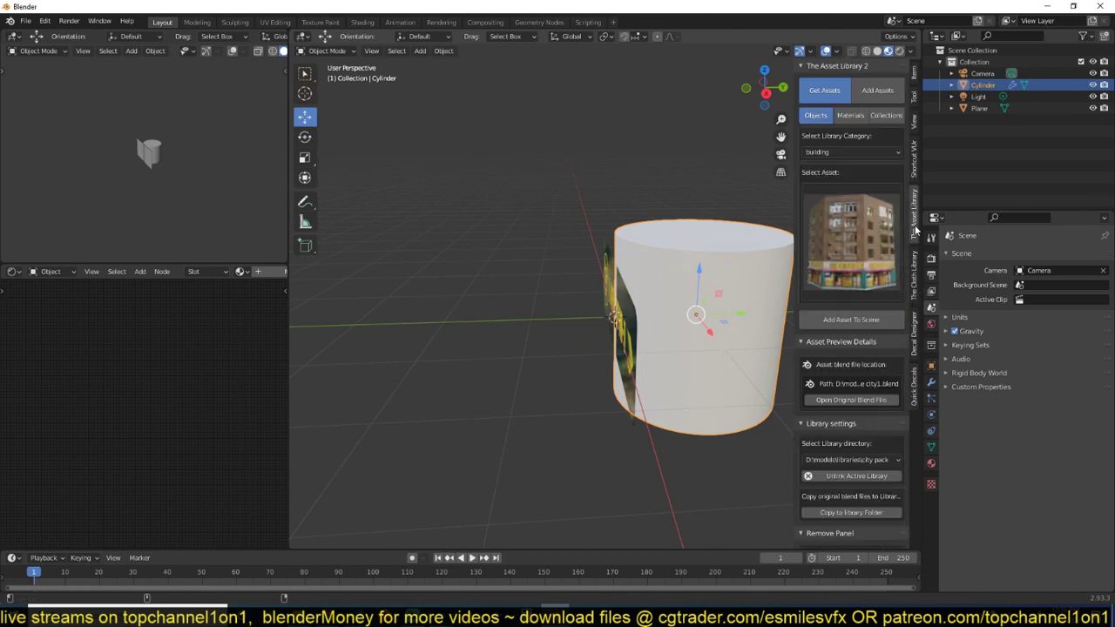
click(850, 115)
click(862, 252)
click(878, 340)
click(877, 151)
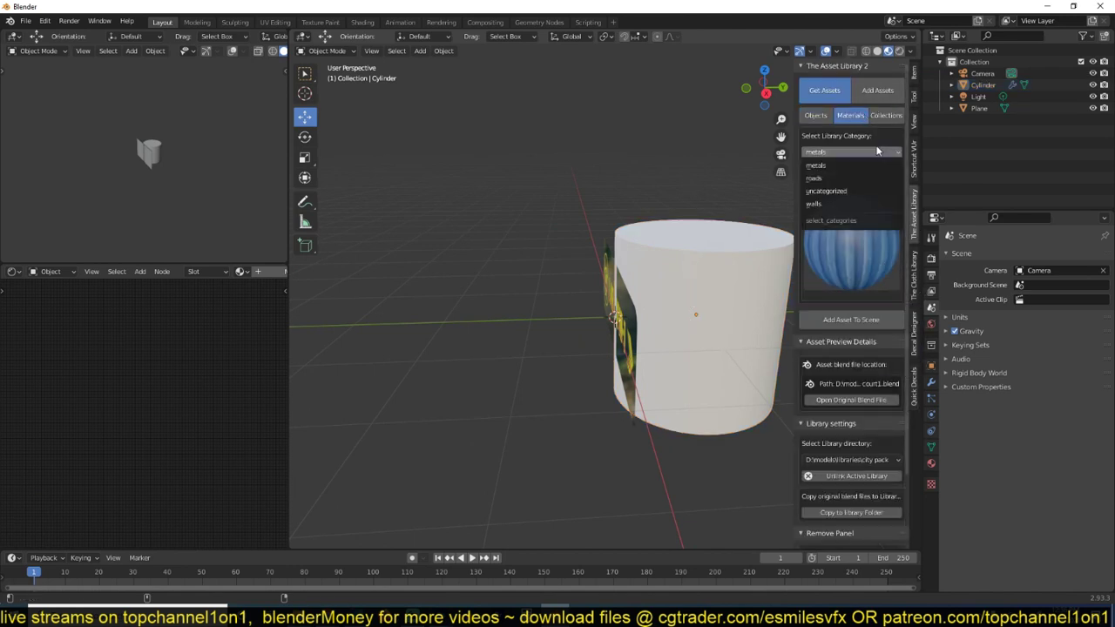
click(819, 203)
click(851, 319)
Tint the decal orange with the blend factor at 1.000 and move the plane in front of the cylinder
middle_drag(628, 313, 671, 329)
click(685, 312)
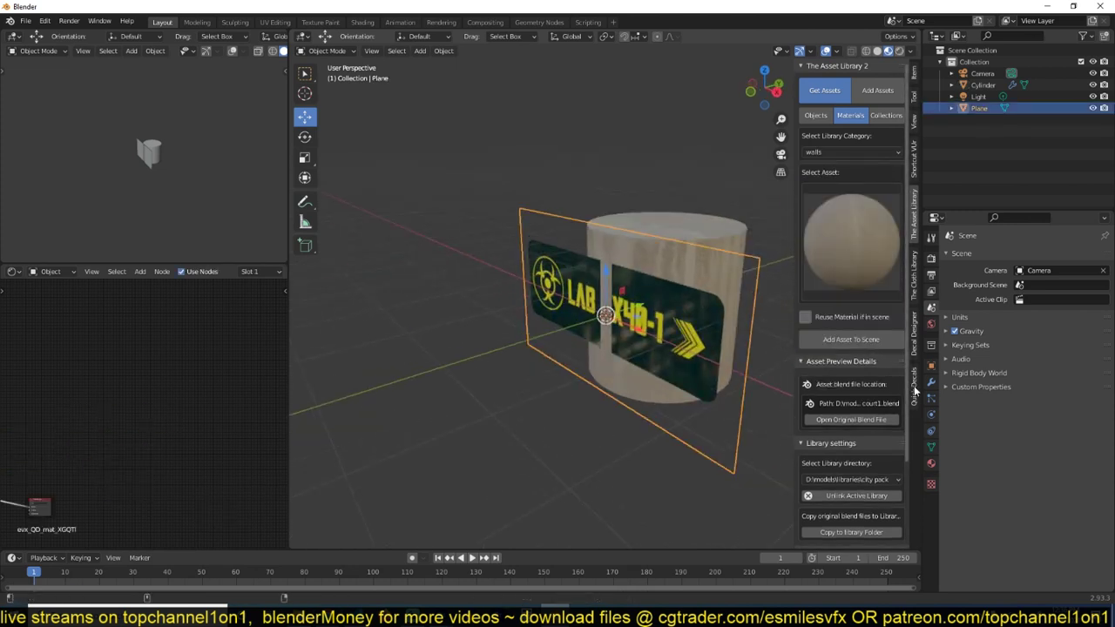
click(914, 390)
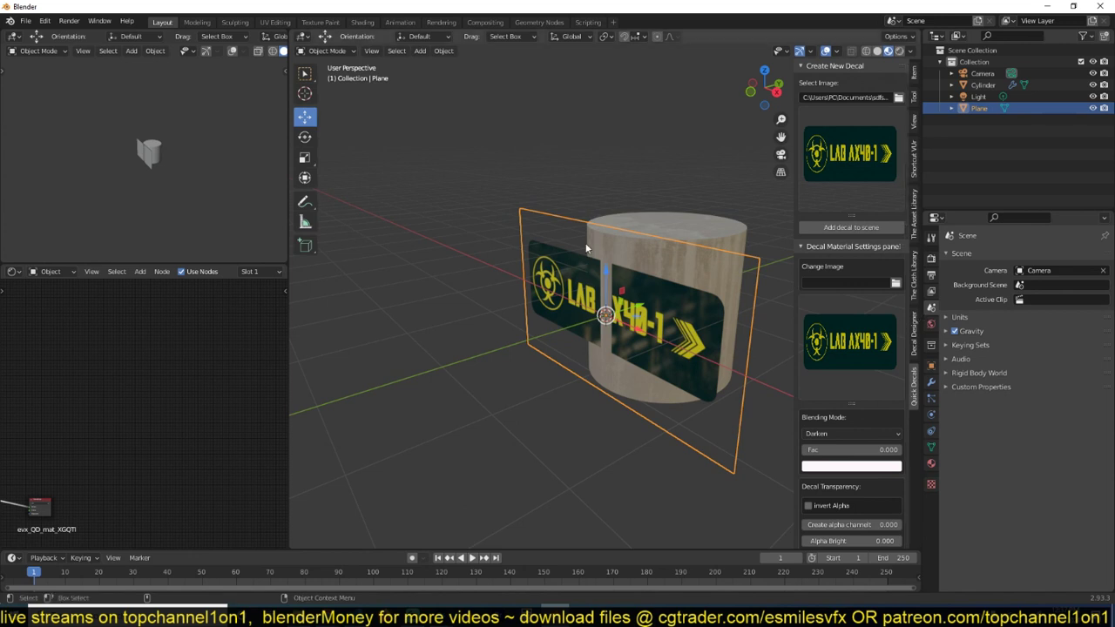
middle_drag(656, 285, 538, 272)
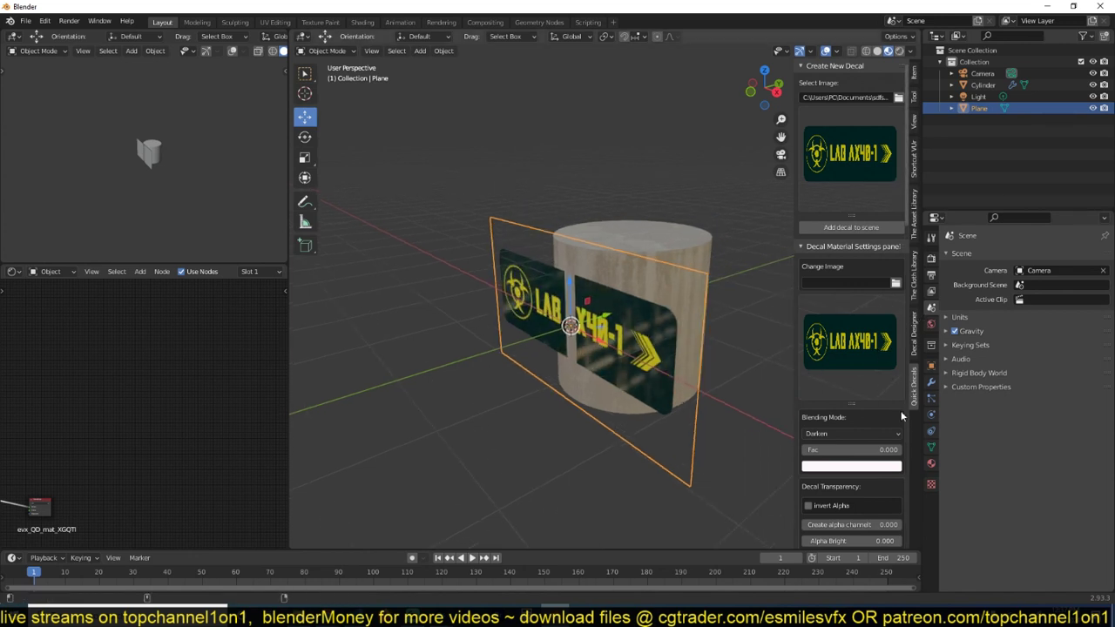
scroll(679, 358, up, 3)
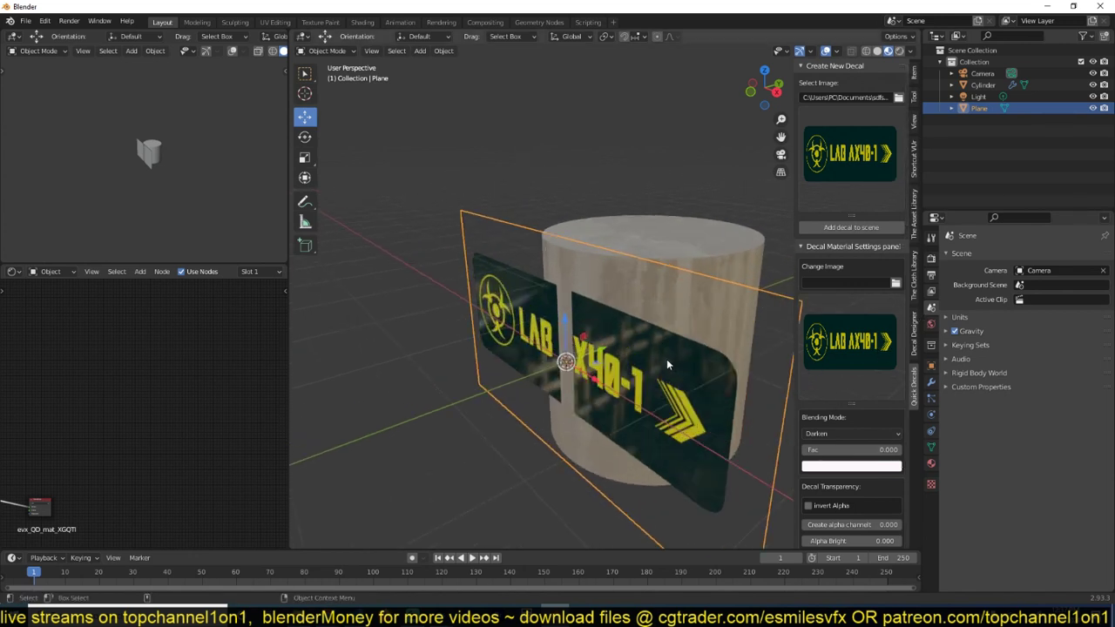
click(854, 227)
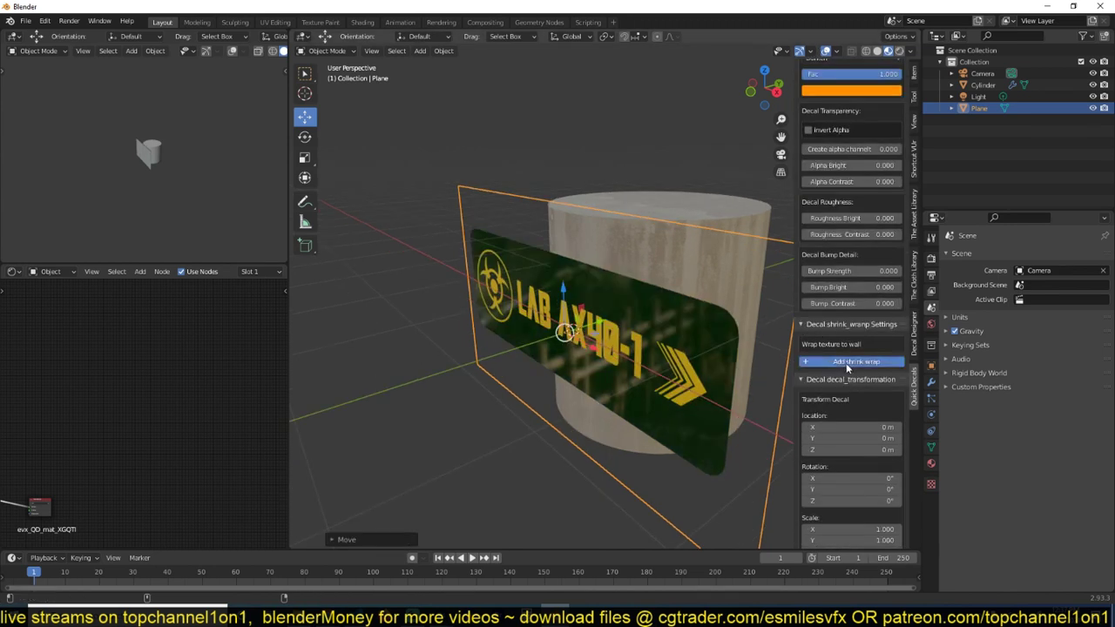
Add a shrink wrap to the decal with the Cylinder as target and move the decal onto its surface
click(846, 362)
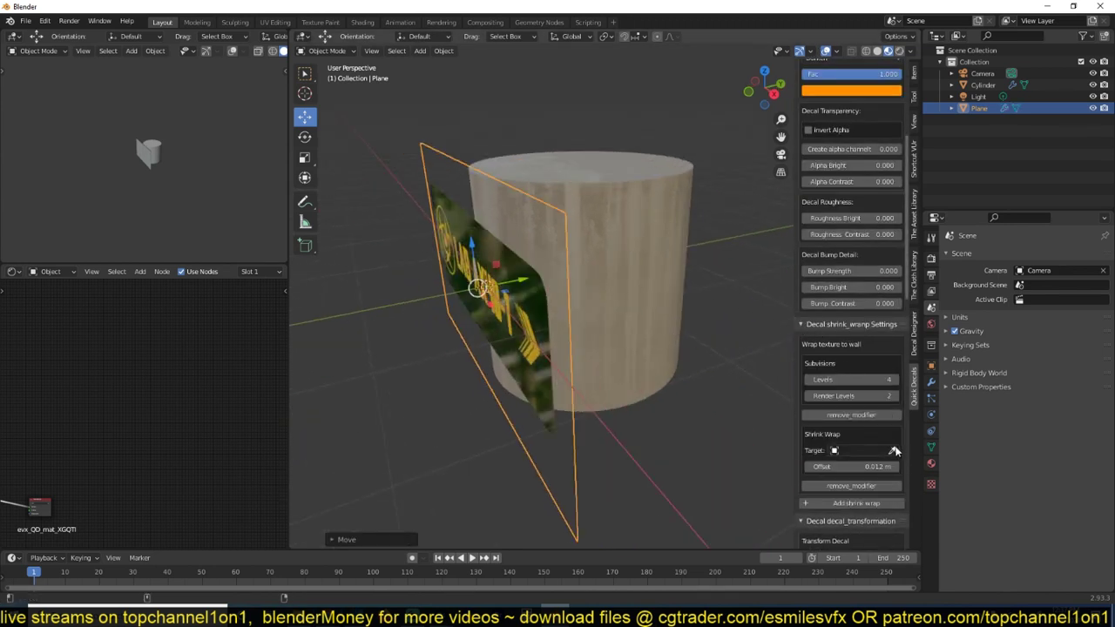
click(684, 257)
drag(504, 296, 633, 243)
middle_drag(633, 243, 595, 253)
key(s)
key(z)
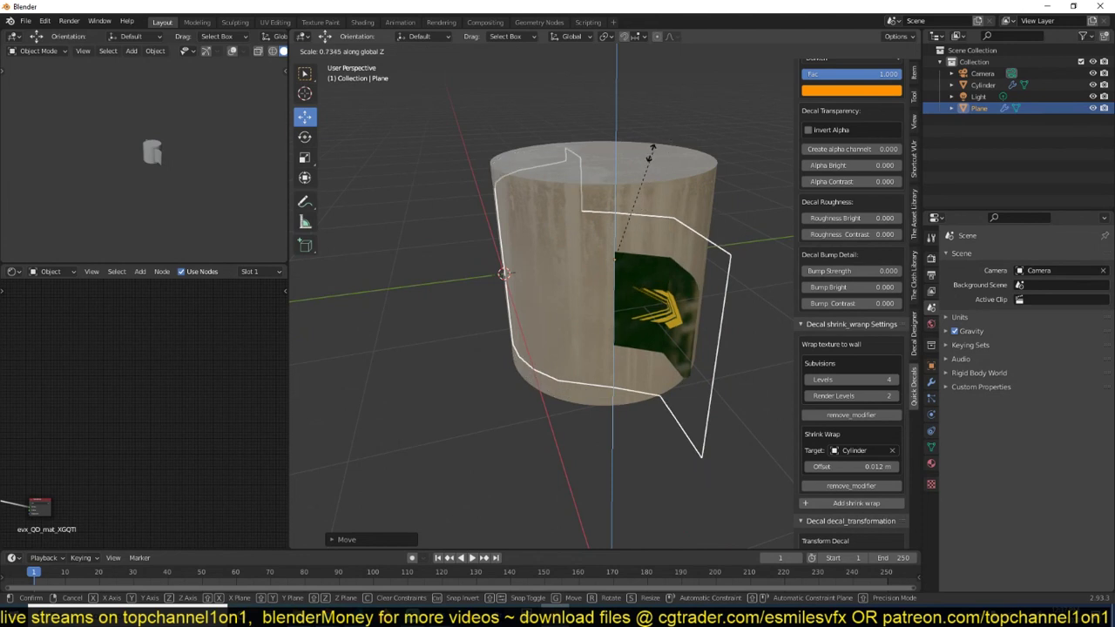
click(620, 206)
middle_drag(620, 206, 651, 189)
key(ctrl+z)
Scale the decal down uniformly and set the shrink wrap offset to -0.012 m
key(s)
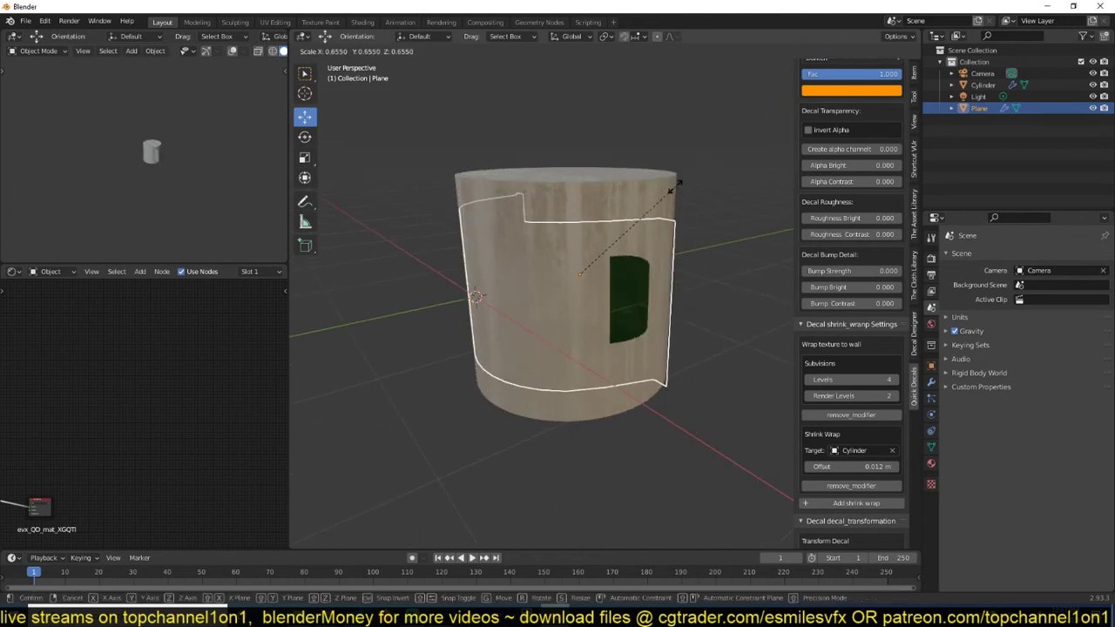
click(676, 189)
scroll(865, 452, down, 1)
mouse_move(862, 443)
mouse_down()
mouse_move(885, 443)
mouse_move(863, 443)
mouse_up()
Shade the wrapped decal smooth and resize it on the cylinder
middle_drag(488, 261, 505, 331)
right_click(492, 257)
click(491, 257)
scroll(507, 336, up, 2)
middle_drag(578, 320, 593, 237)
key(s)
click(646, 287)
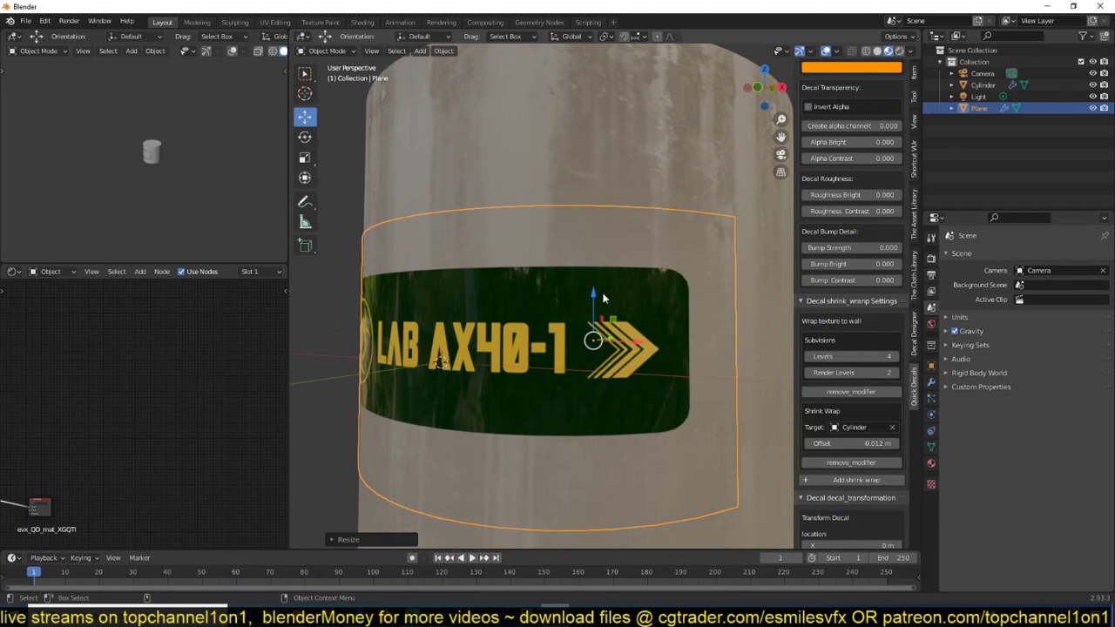
Set Use Custom Alpha to 1.000 so the smoke texture masks the decal
scroll(843, 419, down, 10)
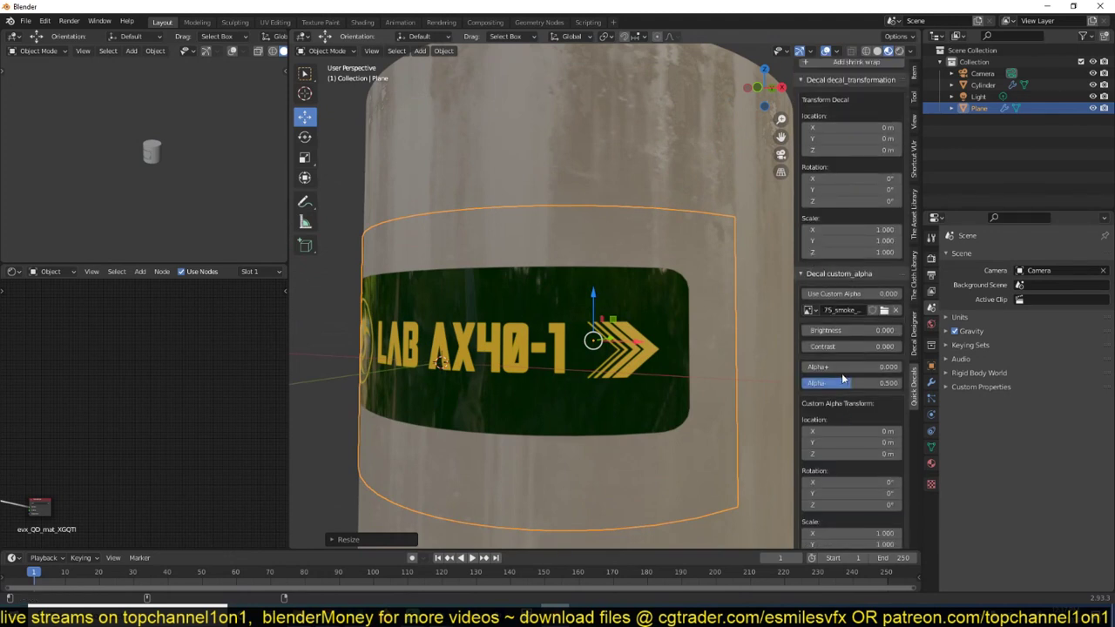
click(827, 296)
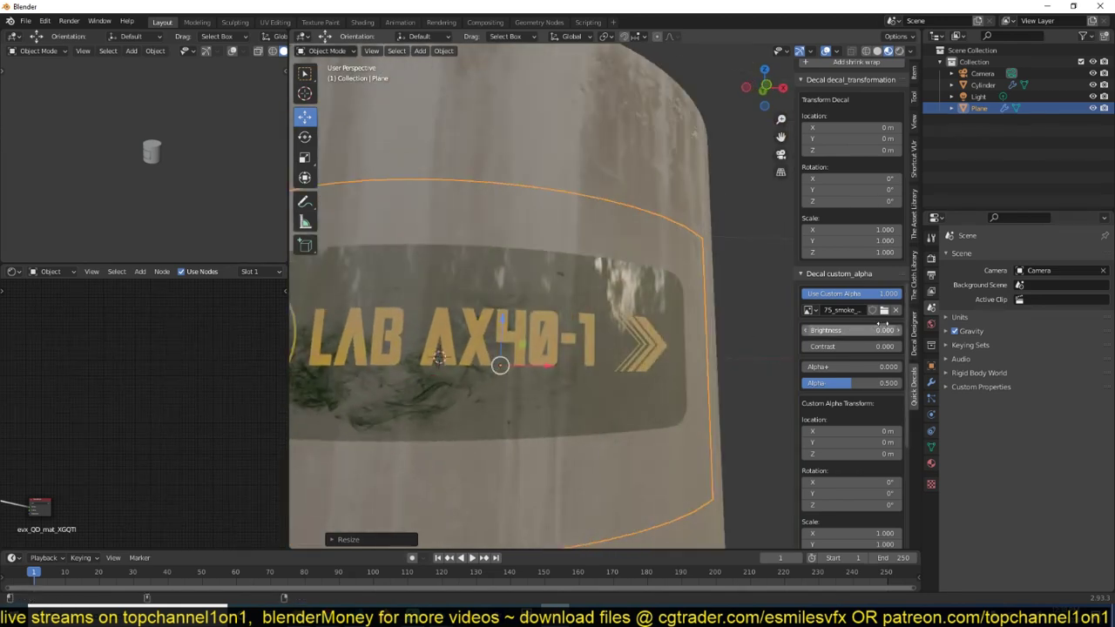
Replace the custom alpha's smoke image with a TexturesCom image from the resources folder
click(885, 311)
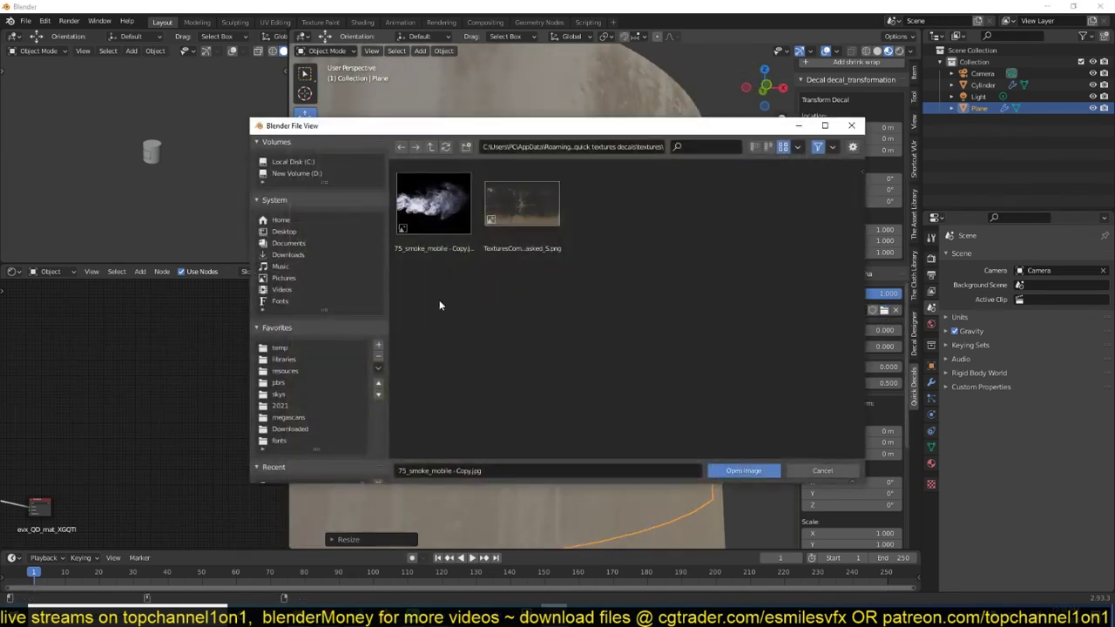
click(299, 368)
scroll(635, 343, down, 1)
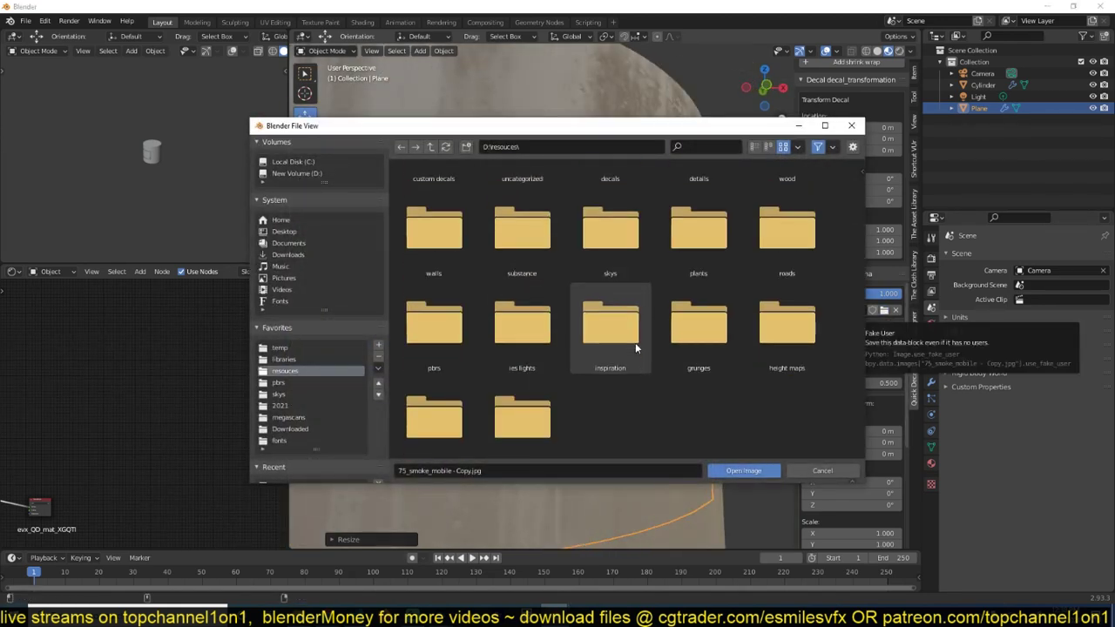
scroll(480, 324, up, 1)
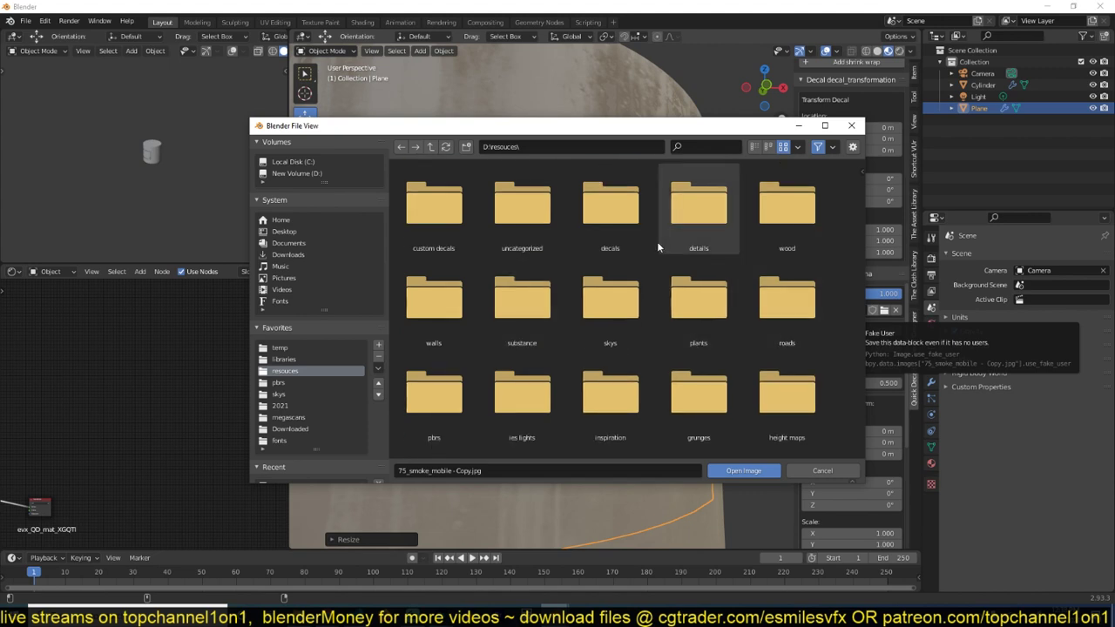
click(636, 229)
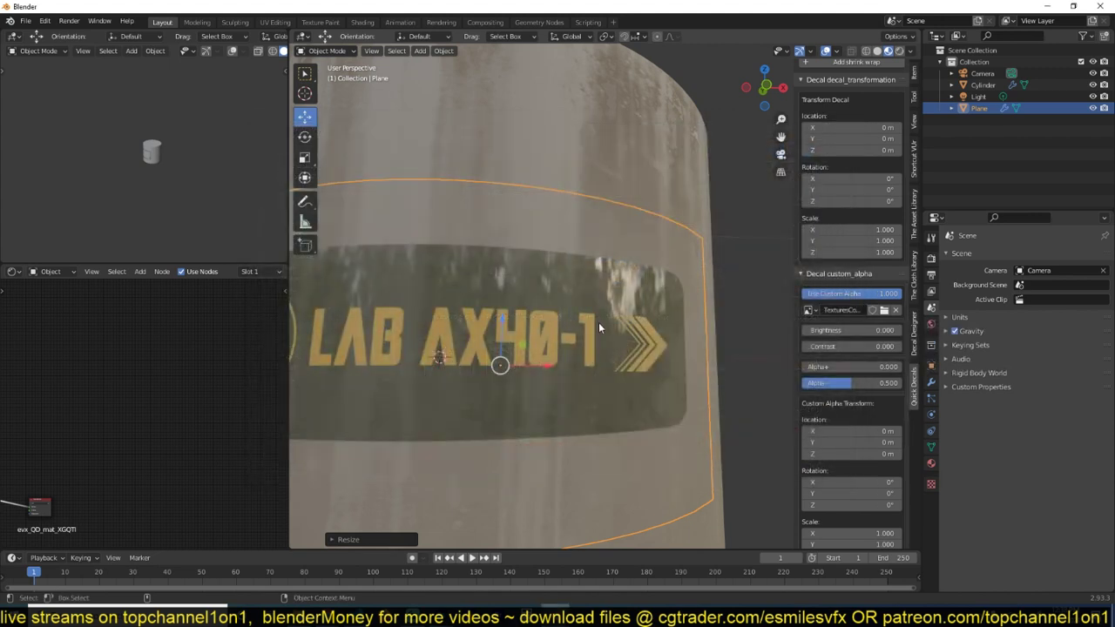
Set the custom alpha's Alpha- value to 1.000 and check the wear across the LAB AX40-1 decal
scroll(598, 323, down, 2)
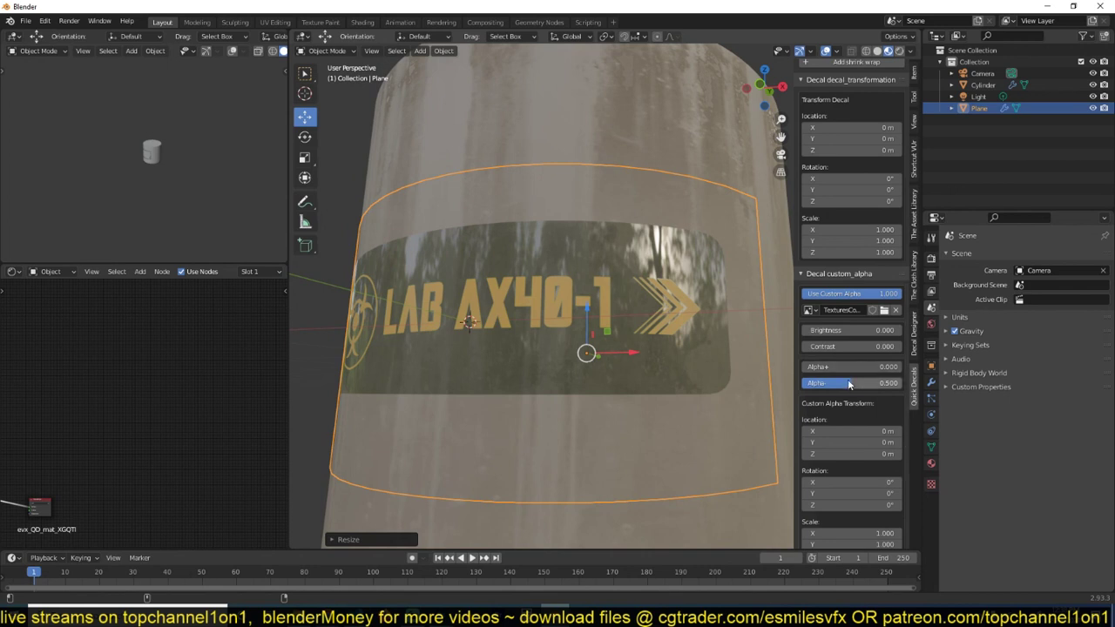
drag(857, 383, 902, 384)
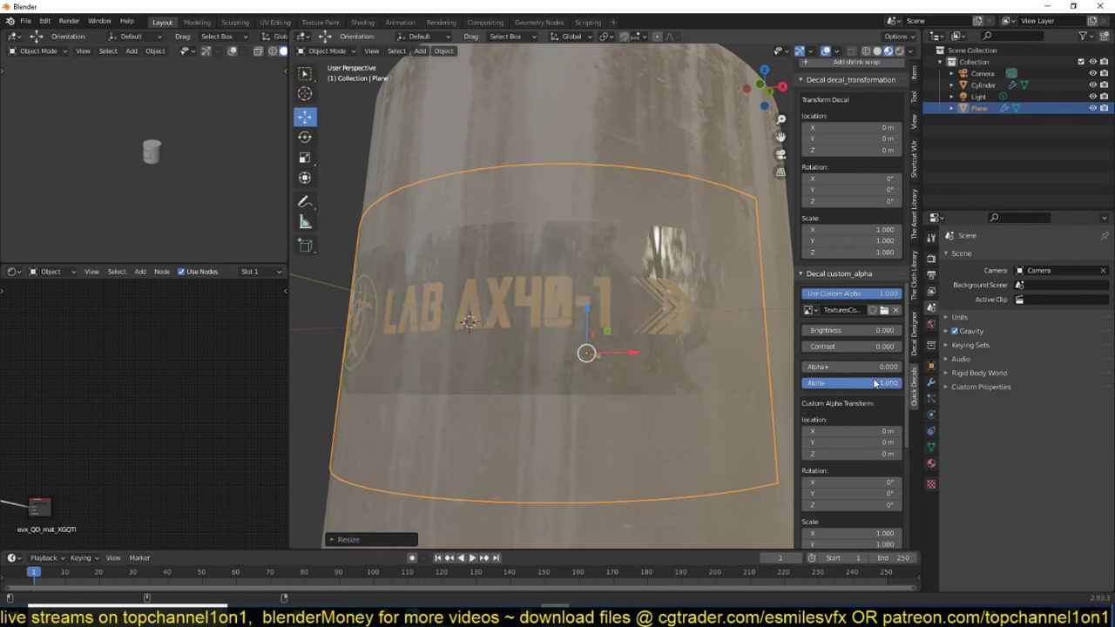
middle_drag(627, 383, 609, 360)
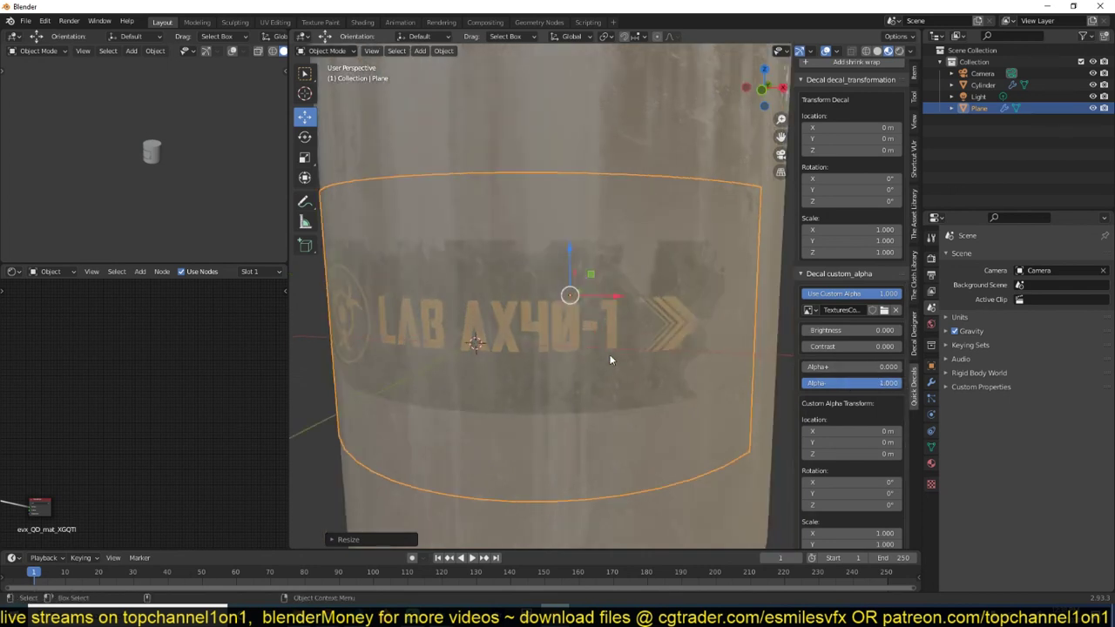
middle_drag(710, 300, 640, 269)
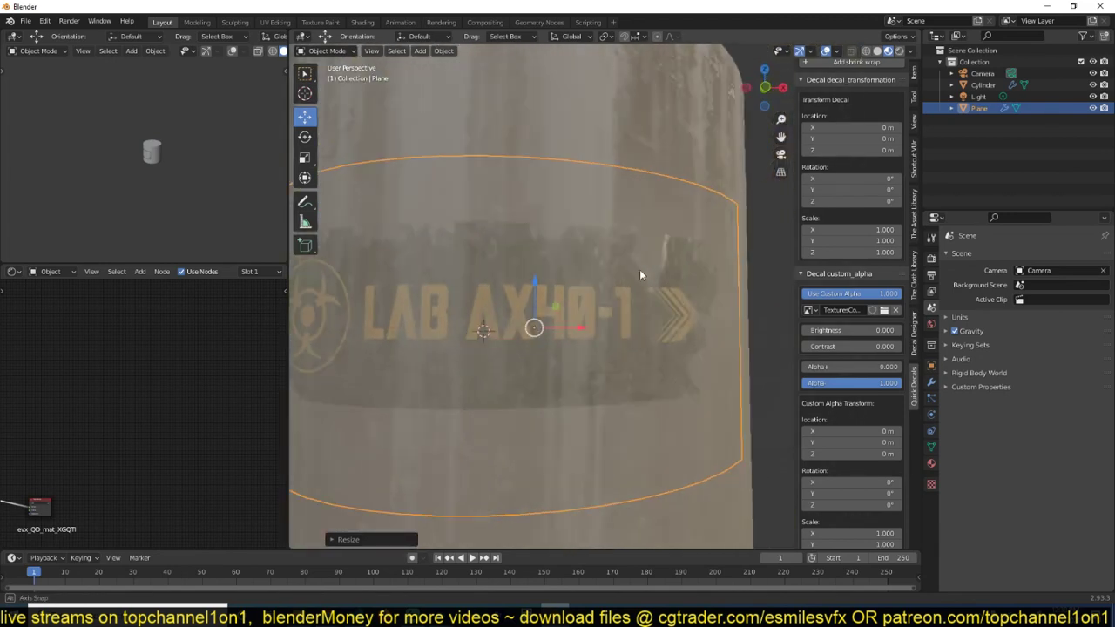
middle_drag(625, 320, 655, 340)
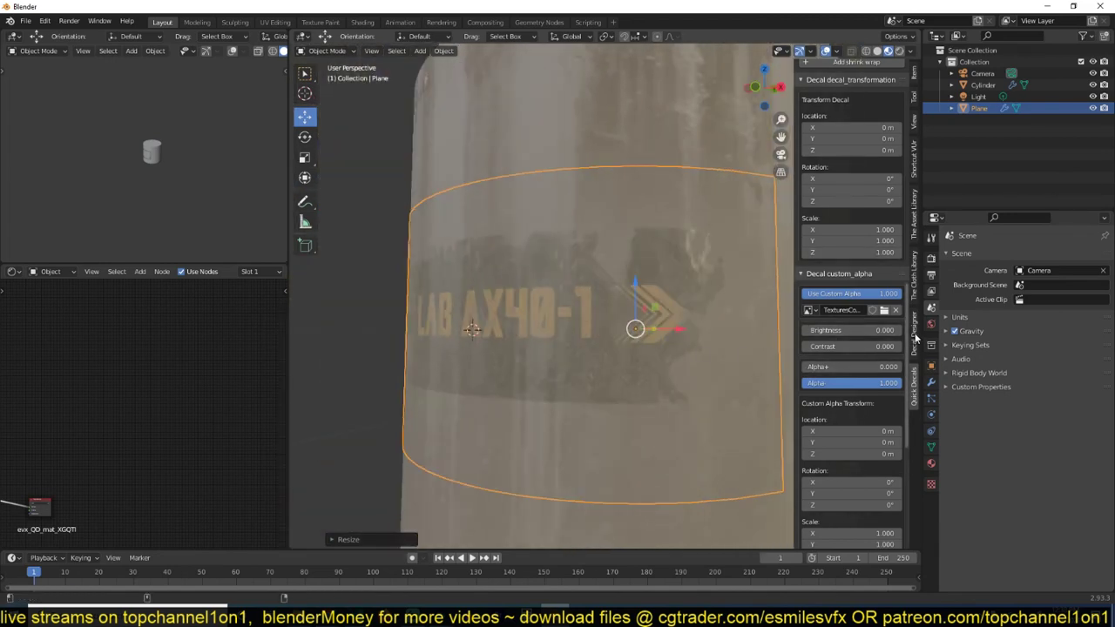
Set the custom alpha's Brightness to 0.900 and Contrast to 1.700 to sharpen the decal's worn edges
mouse_move(853, 345)
mouse_down()
mouse_move(836, 345)
mouse_move(871, 330)
mouse_move(863, 346)
mouse_move(874, 347)
mouse_up()
middle_drag(549, 330, 558, 286)
middle_drag(518, 362, 559, 351)
scroll(888, 239, up, 5)
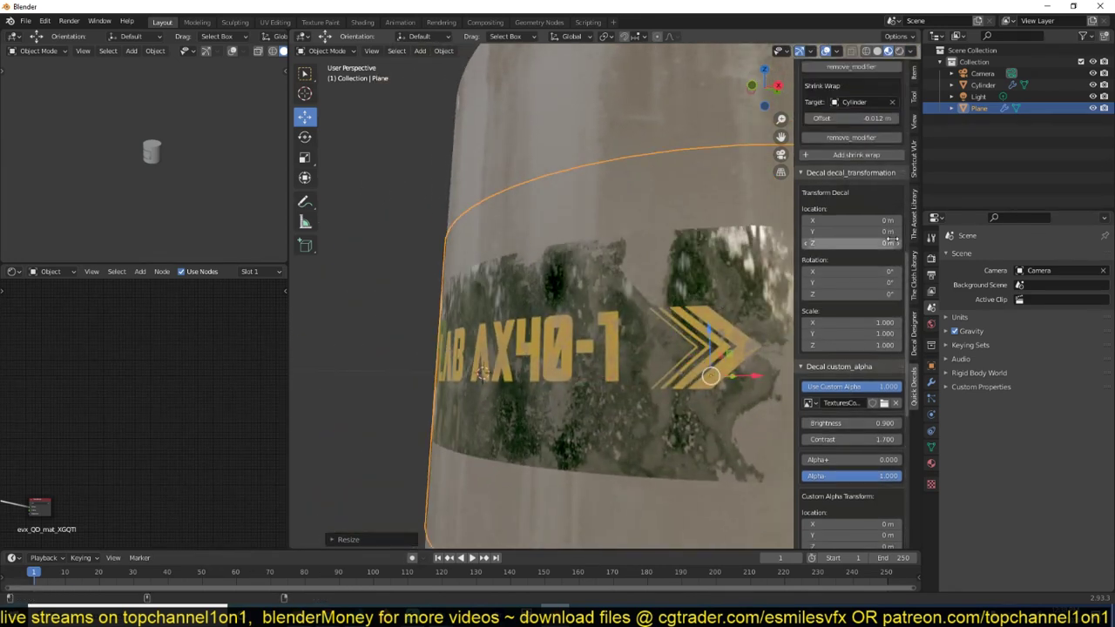
middle_drag(719, 271, 697, 288)
Collapse the decal's shrink wrap settings and set Use Custom roughness to 1.000
scroll(860, 258, up, 6)
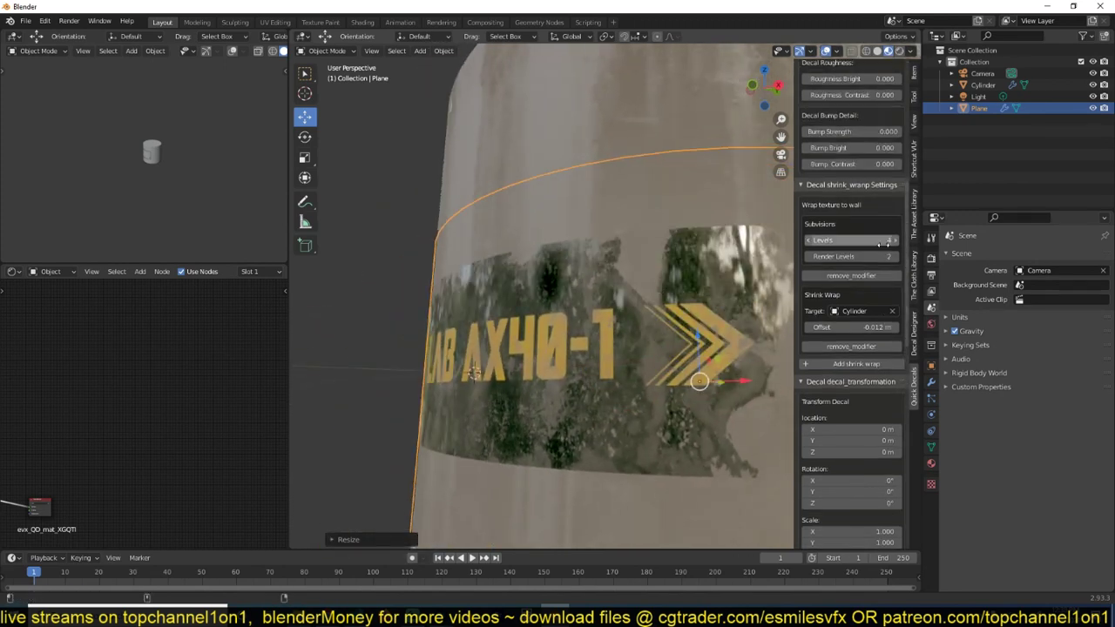
scroll(861, 258, up, 2)
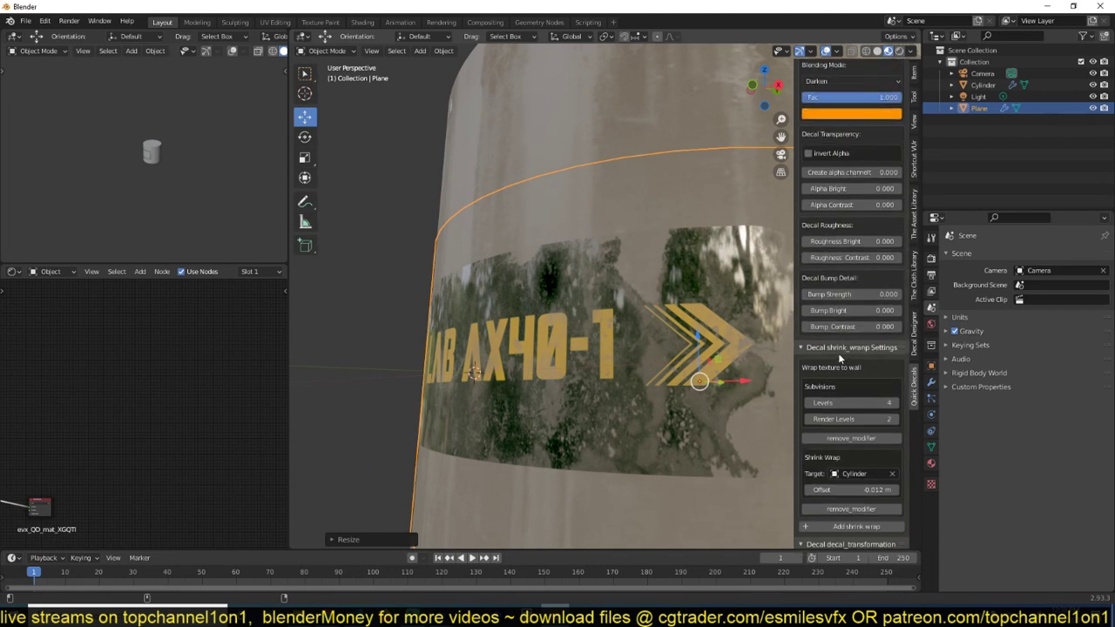
click(841, 350)
scroll(854, 384, down, 13)
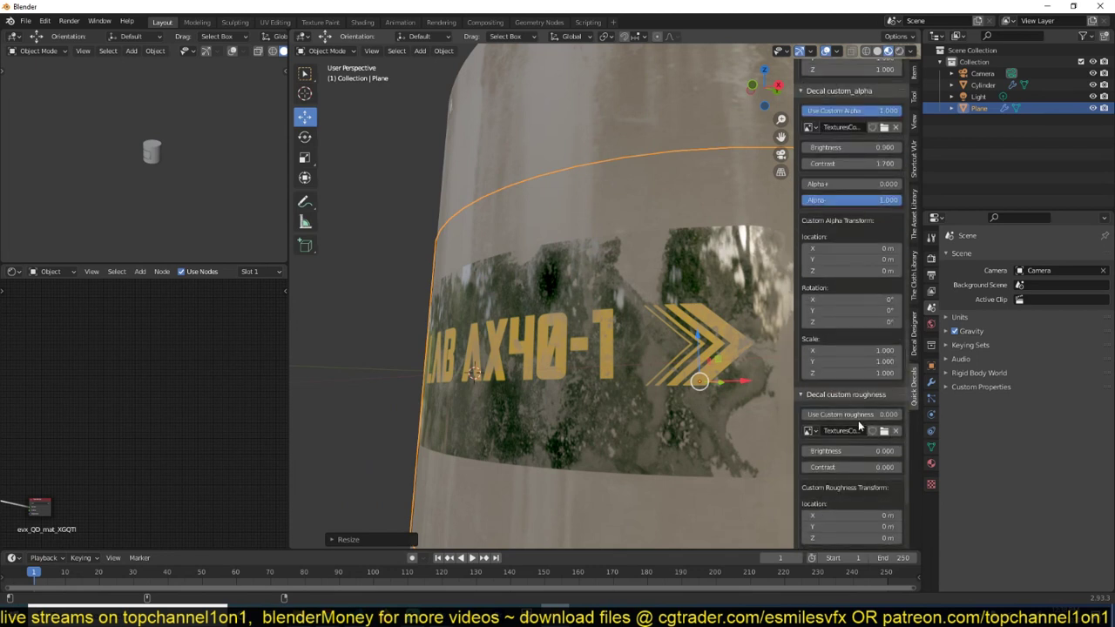
click(834, 416)
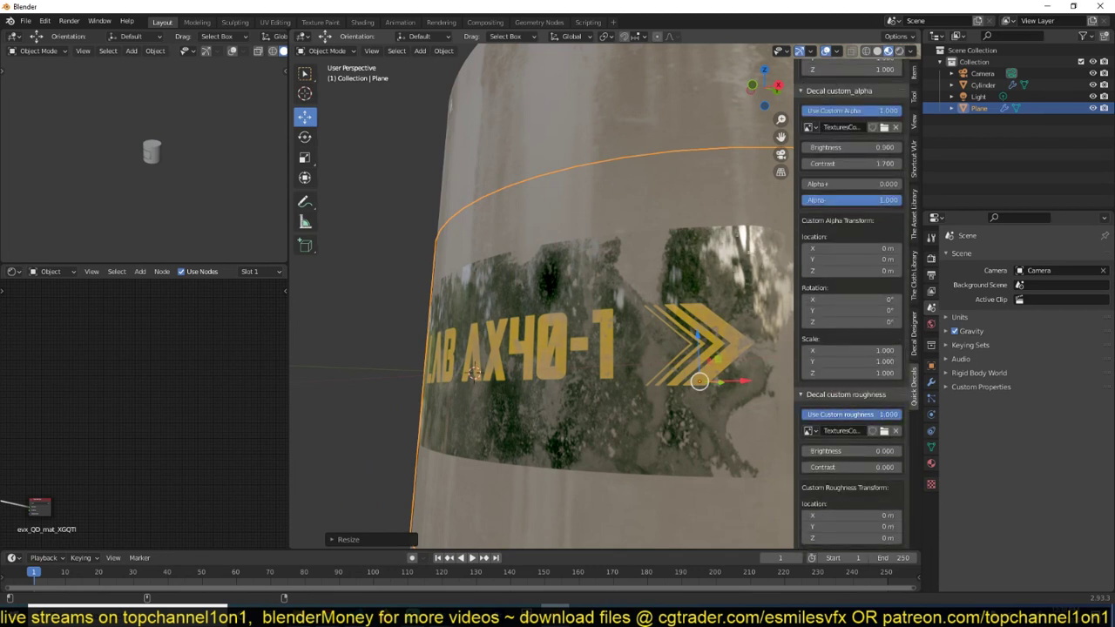
Load a grunge map image from the resources folder as the decal's custom roughness texture and inspect its reflections
click(885, 434)
click(298, 368)
double_click(764, 228)
middle_drag(685, 326, 756, 290)
click(770, 111)
middle_drag(677, 252, 756, 294)
scroll(693, 308, down, 3)
middle_drag(694, 308, 621, 323)
scroll(646, 351, up, 3)
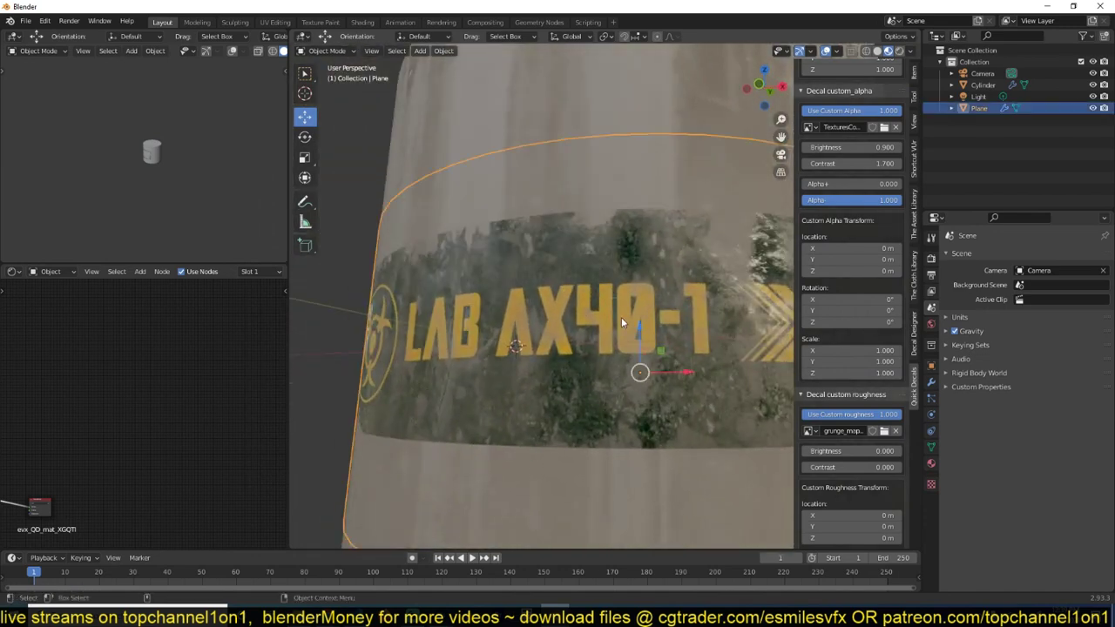
Change the decal image to 2.PNG from the Documents folder
click(621, 322)
scroll(898, 147, up, 20)
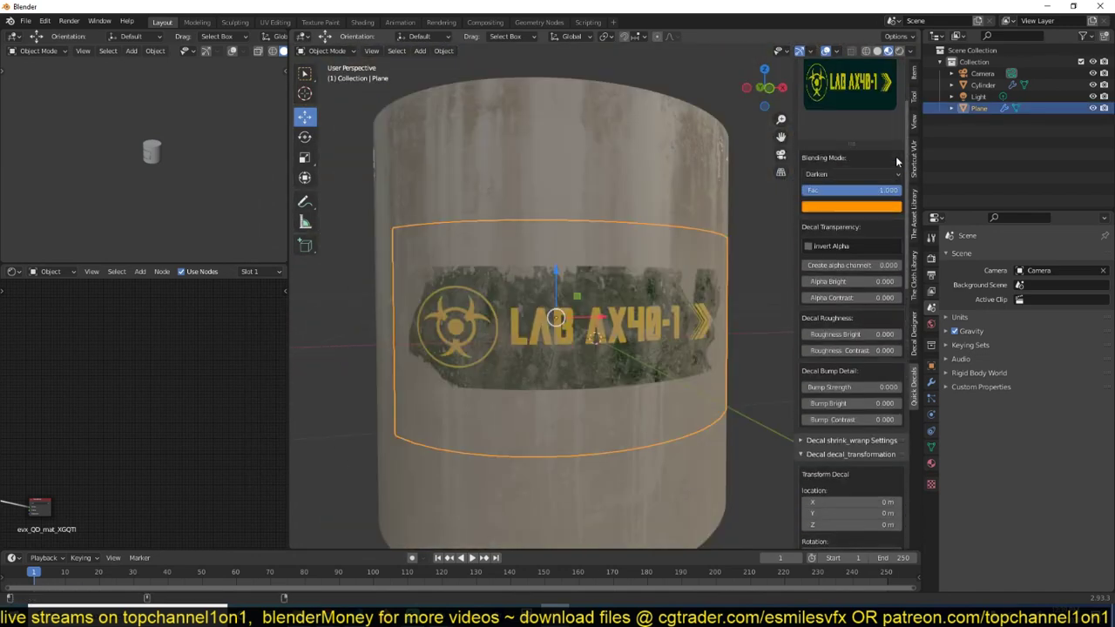
scroll(897, 162, up, 3)
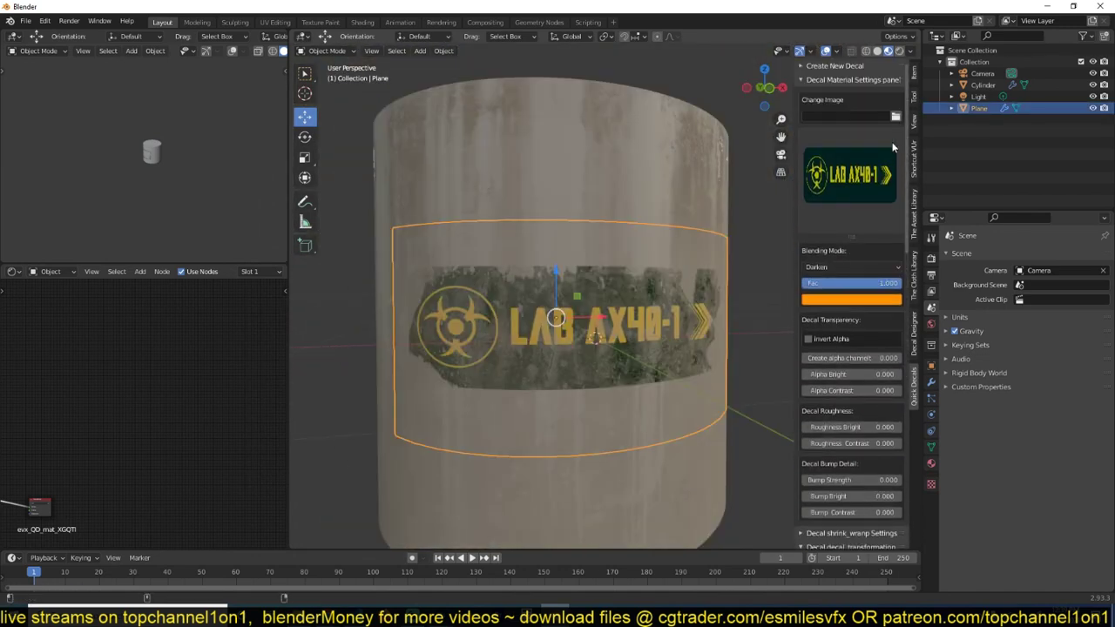
click(896, 117)
scroll(627, 352, down, 3)
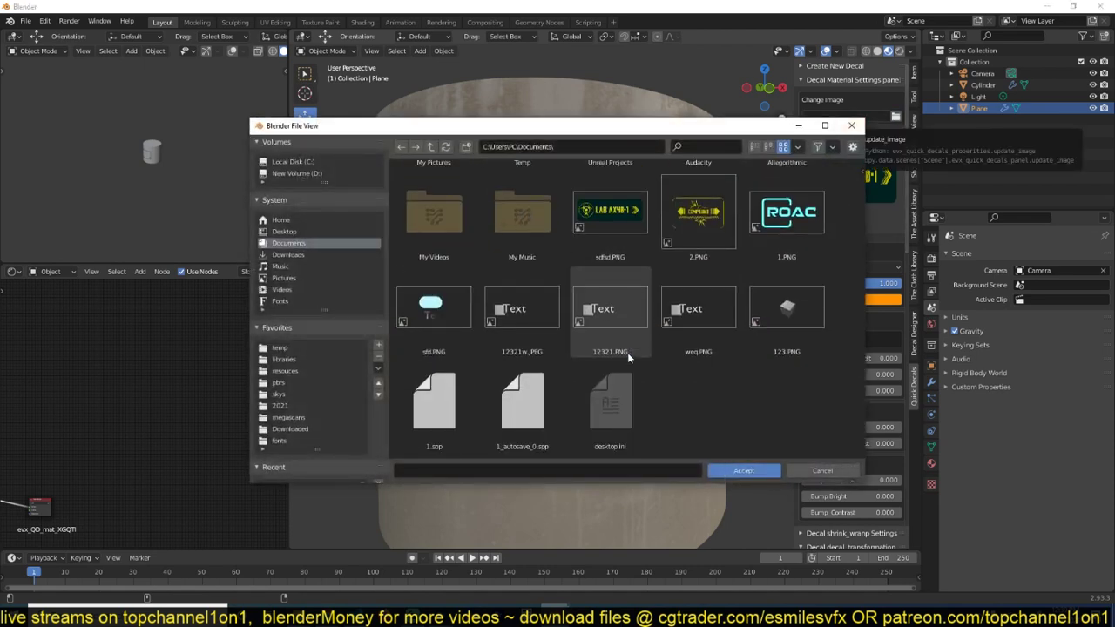
double_click(696, 214)
Scale the decal along the Z axis to fit the new image's proportions
key(s)
key(z)
click(588, 203)
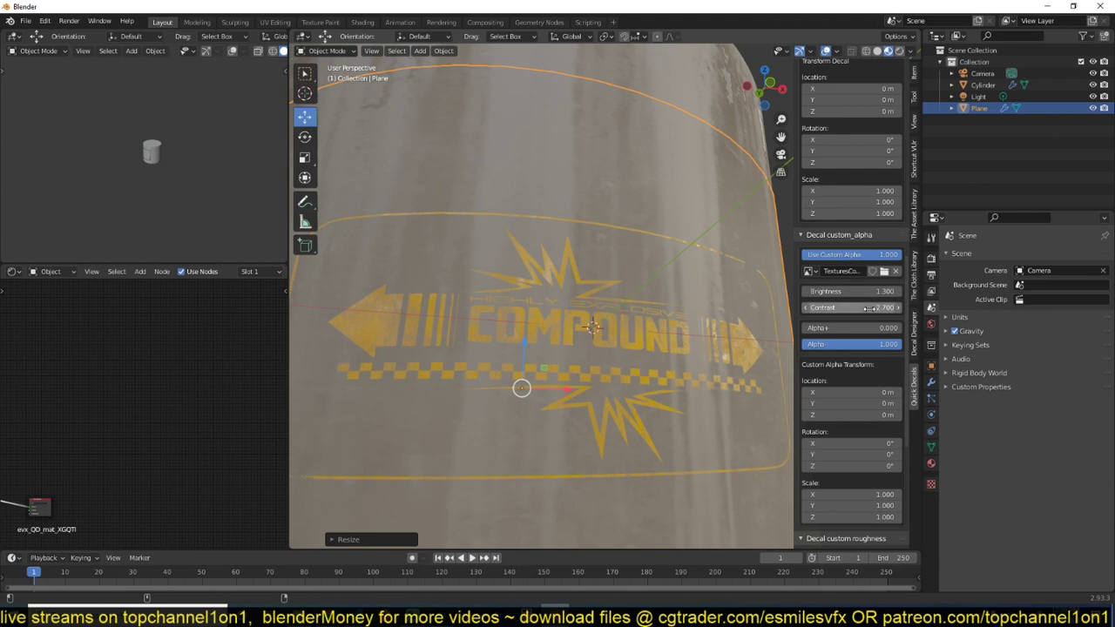
Set the custom alpha's Brightness to 1.300 and Contrast to 5.100, and deselect the decal
drag(852, 307, 874, 307)
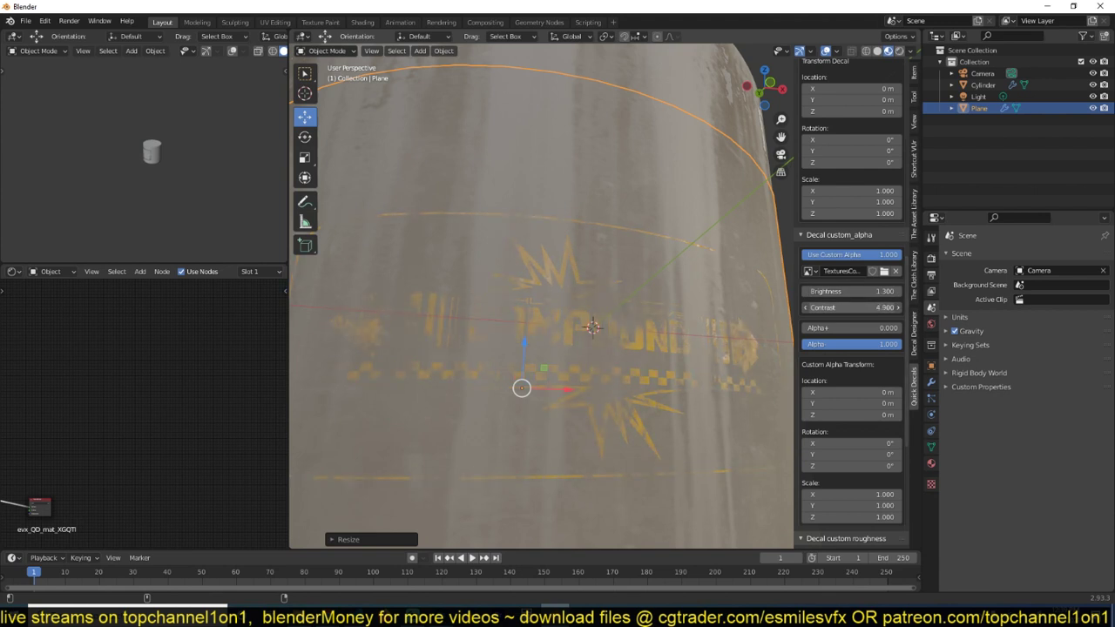
key(alt+a)
scroll(602, 346, down, 4)
middle_drag(602, 346, 538, 327)
scroll(543, 368, up, 3)
Set the decal's blending color to black and its custom alpha's Alpha- value to 0.845
scroll(867, 280, up, 12)
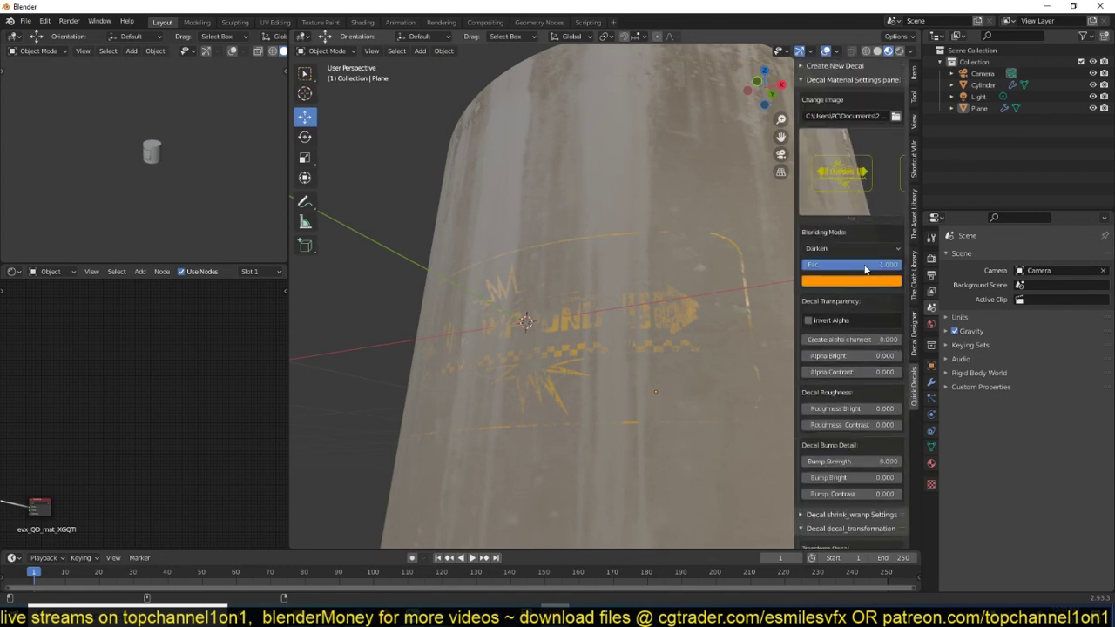
click(875, 281)
drag(852, 161, 810, 174)
drag(901, 135, 898, 199)
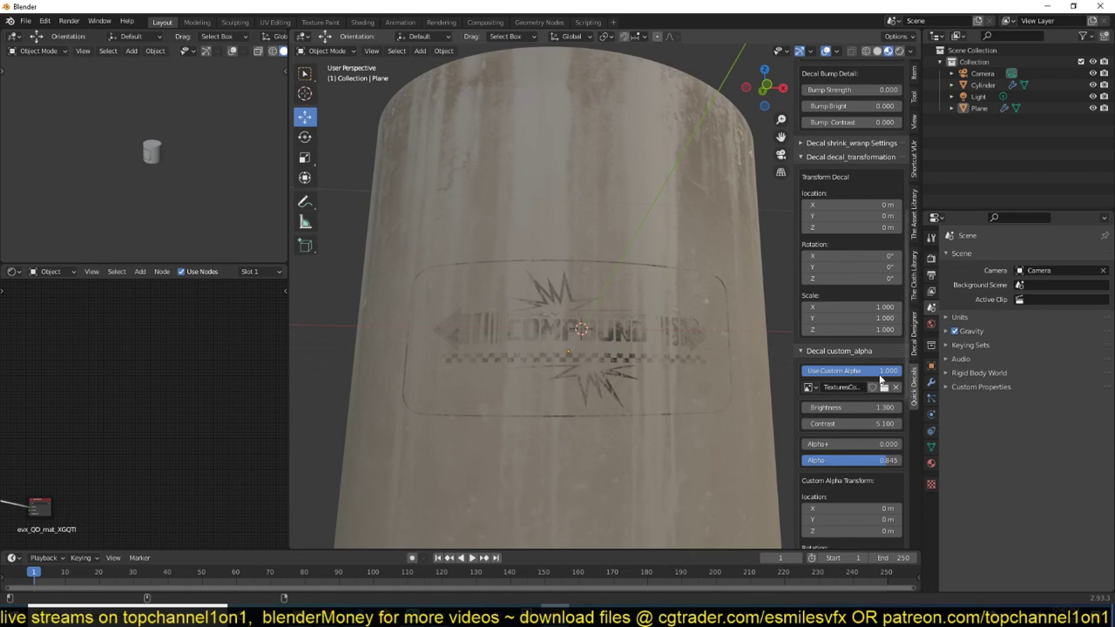
Change the decal image to the ROAC logo, 1.PNG, from the Documents folder
scroll(880, 376, up, 10)
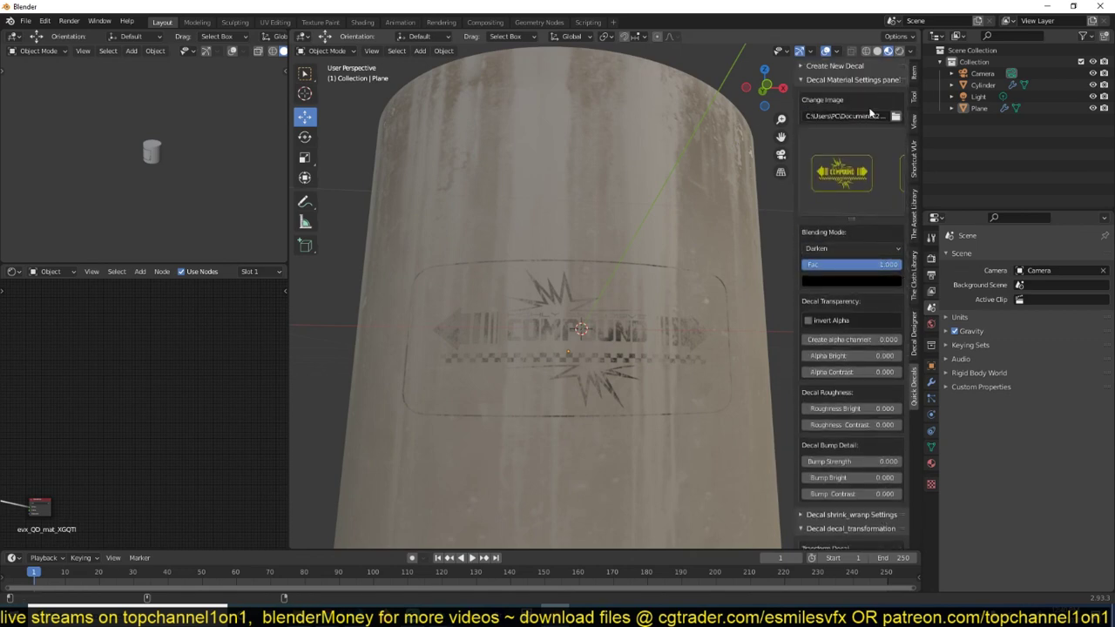
click(895, 118)
scroll(569, 407, down, 2)
double_click(801, 229)
middle_drag(670, 270, 659, 319)
scroll(606, 309, down, 4)
scroll(680, 309, up, 4)
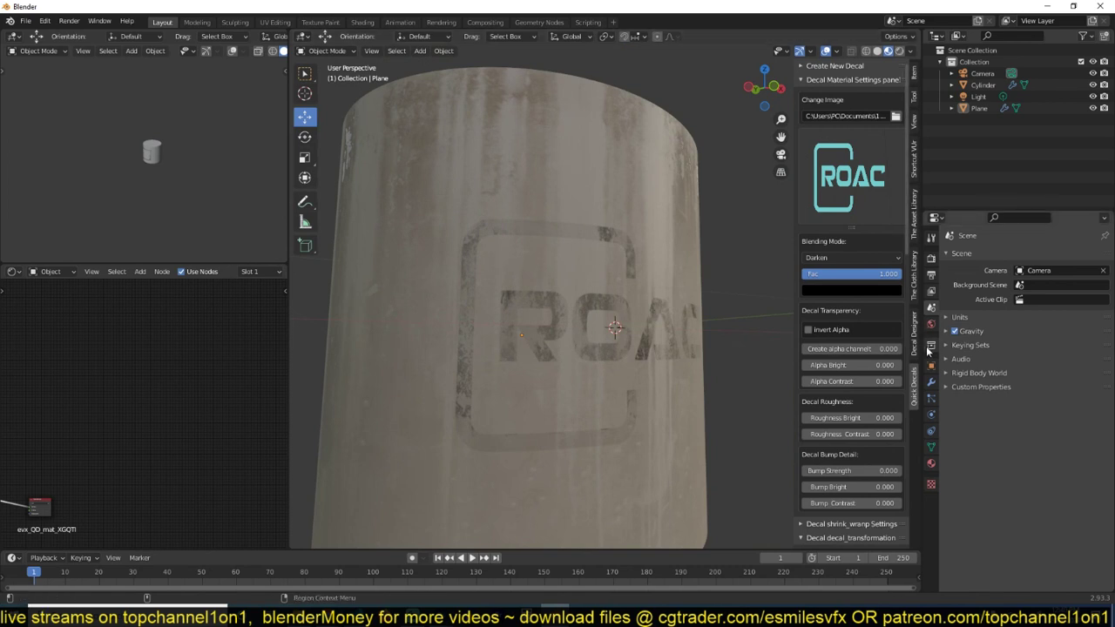
Examine the wrapped ROAC decal on the cylinder from several angles, both selected and unselected
click(913, 359)
click(914, 384)
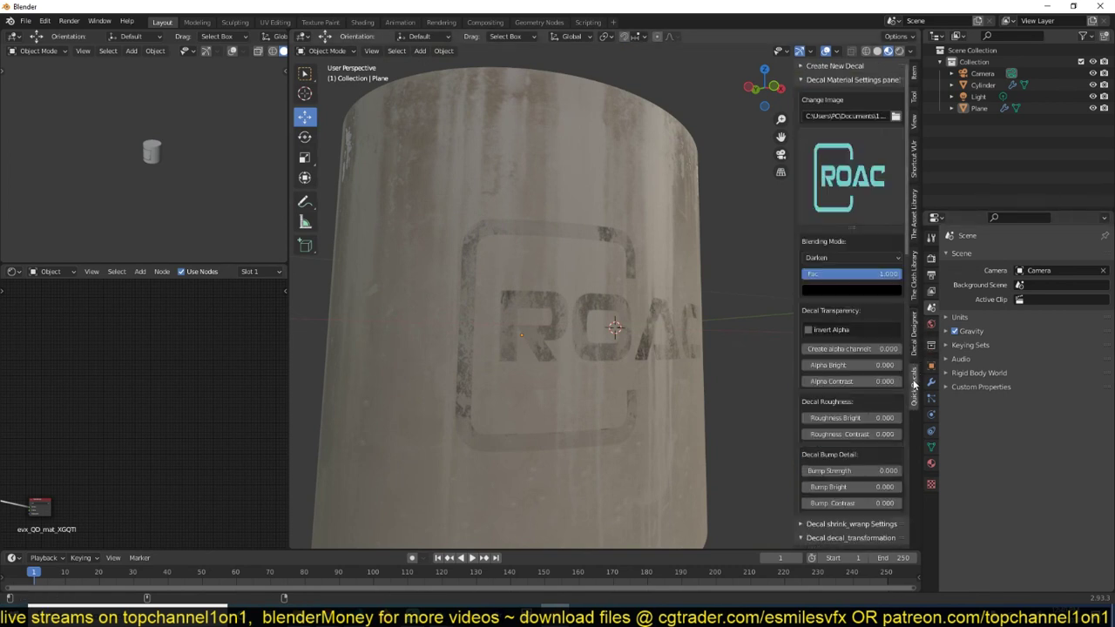
scroll(619, 298, down, 3)
middle_drag(587, 313, 565, 322)
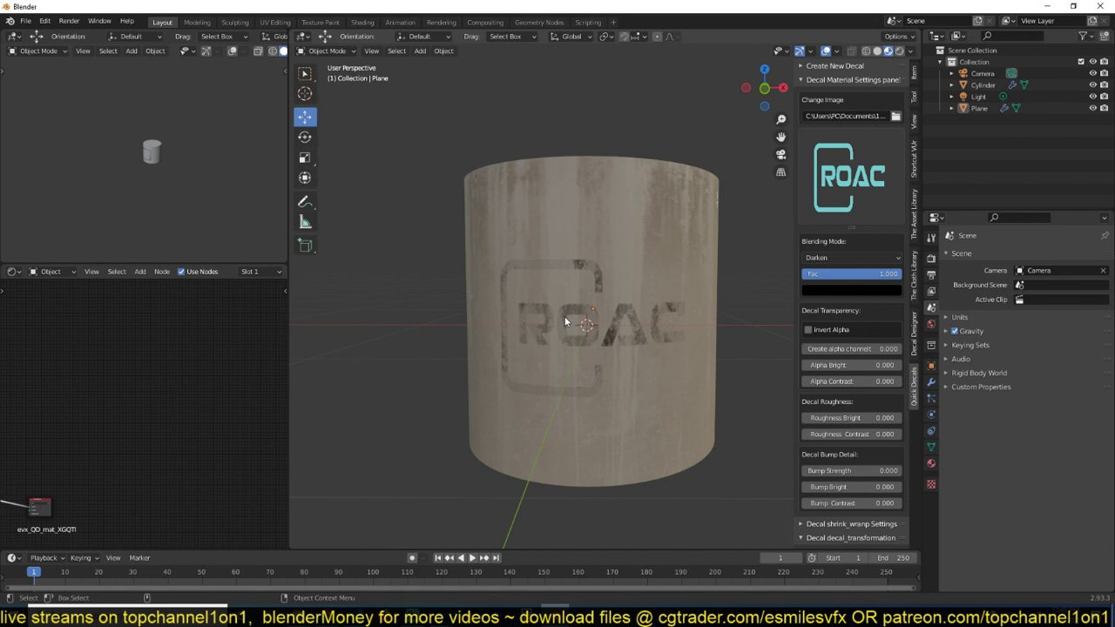
click(590, 306)
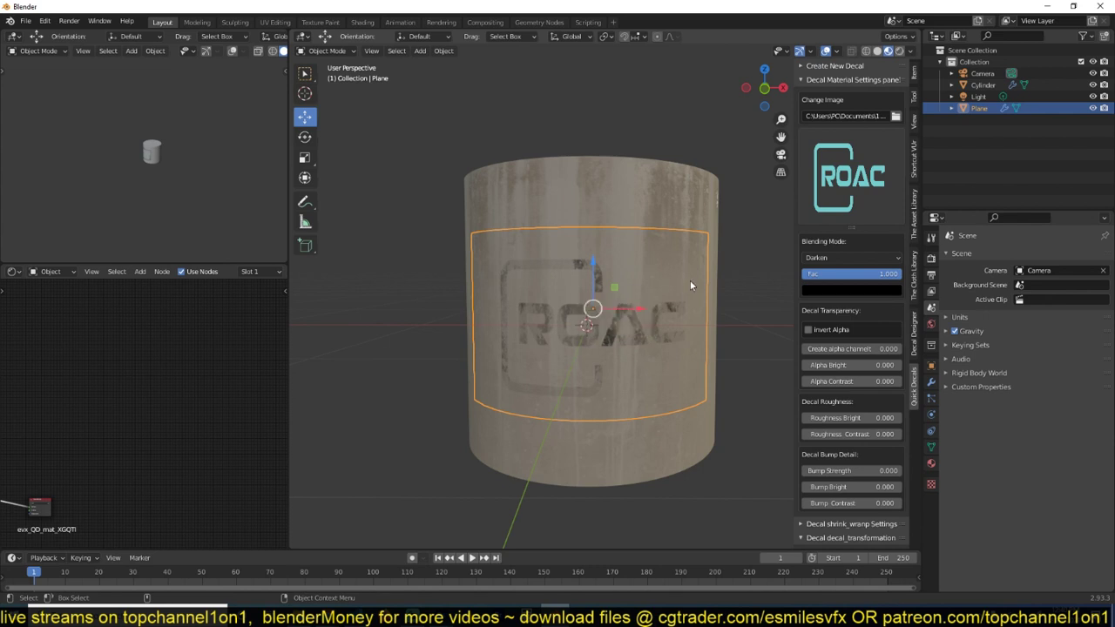
middle_drag(625, 282, 640, 302)
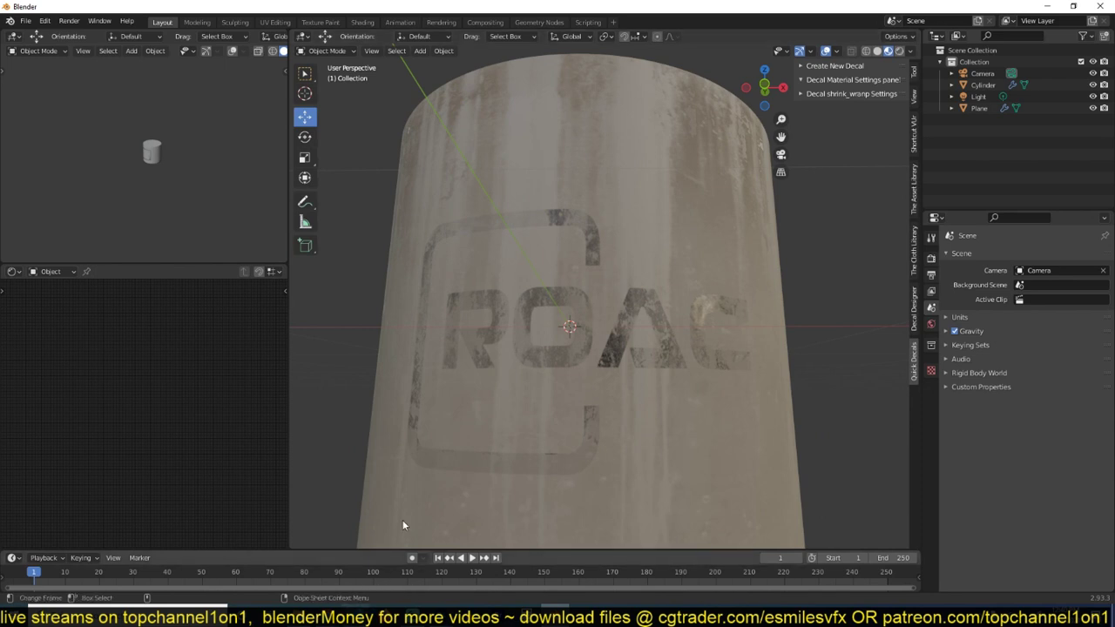
click(561, 332)
middle_drag(563, 326, 566, 374)
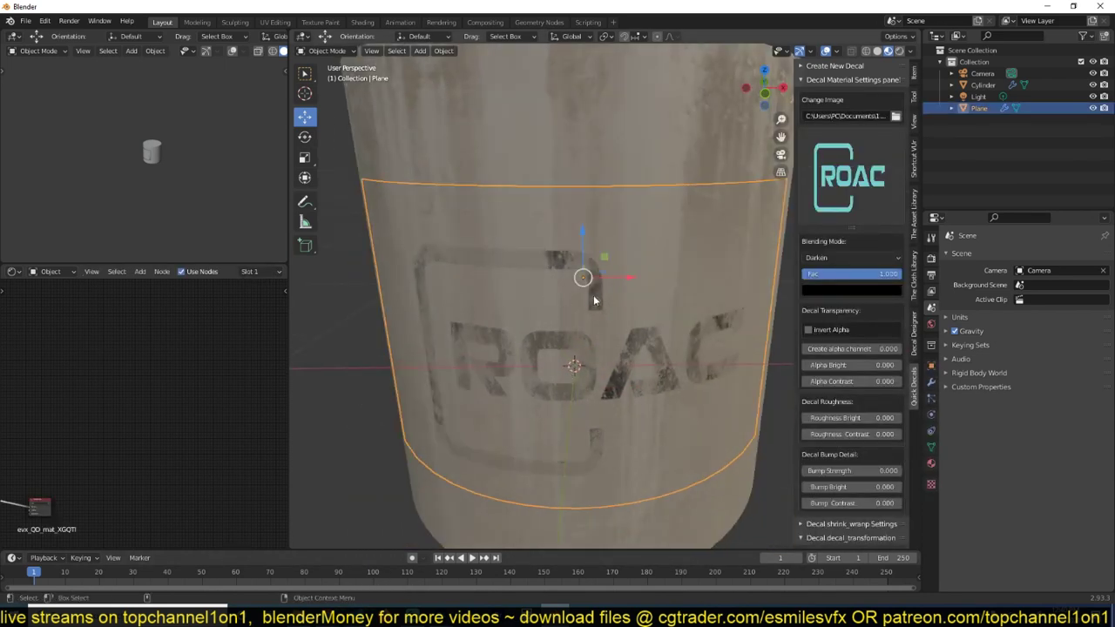
scroll(614, 297, up, 4)
middle_drag(614, 297, 576, 244)
scroll(574, 243, down, 4)
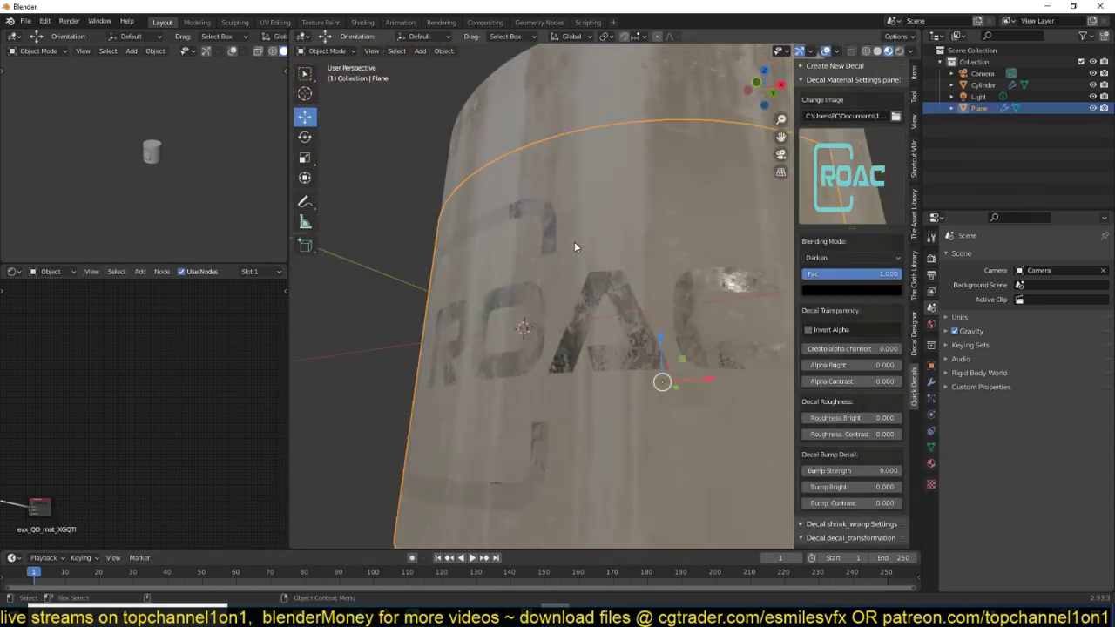